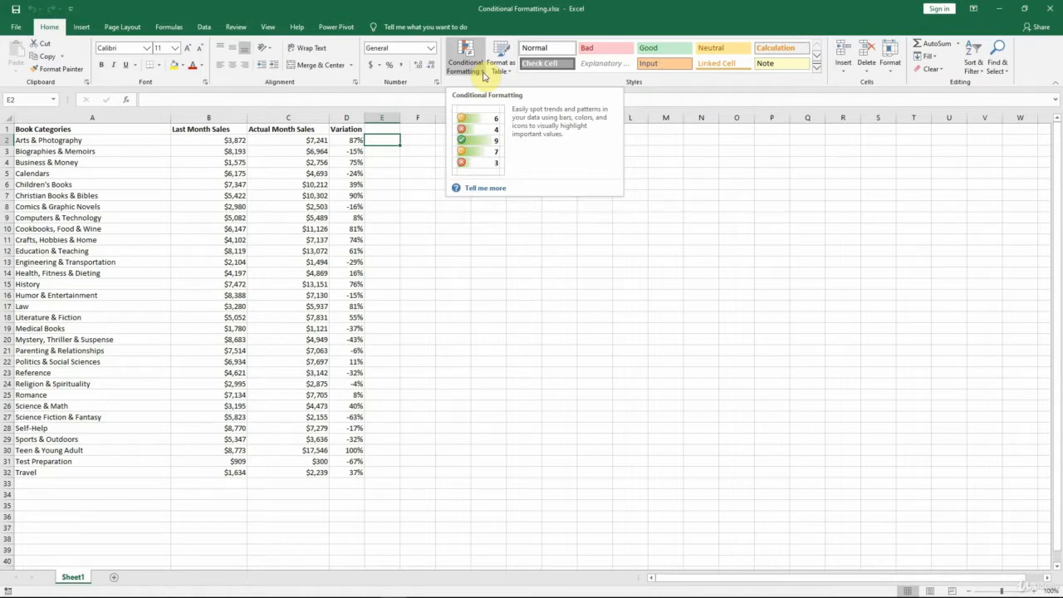
Add a Greater Than conditional formatting rule to C2:C32 that marks values above 10000 with Green Fill with Dark Green Text.
click(295, 140)
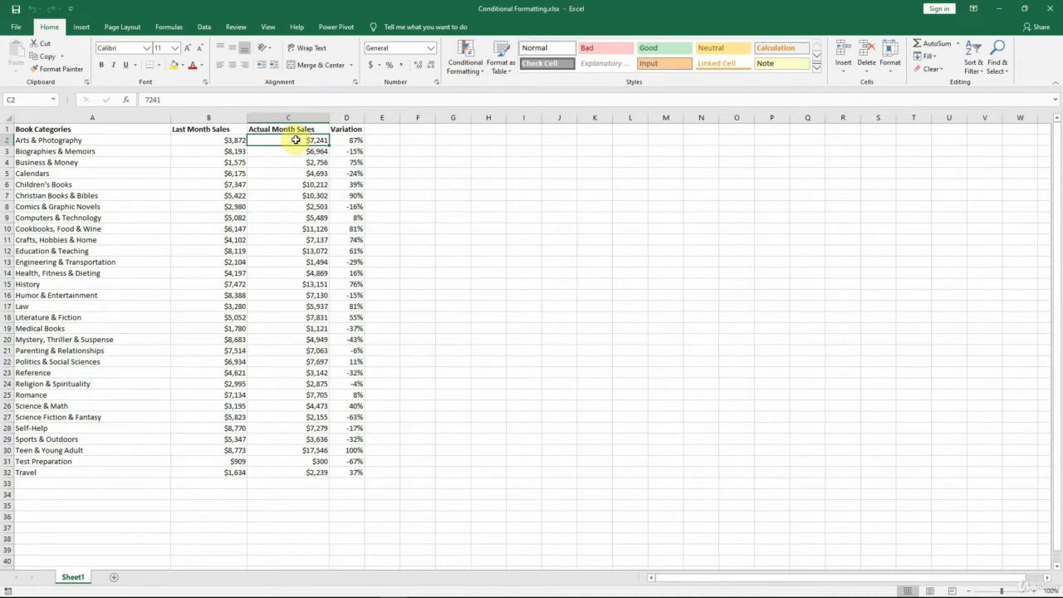
drag(295, 140, 316, 473)
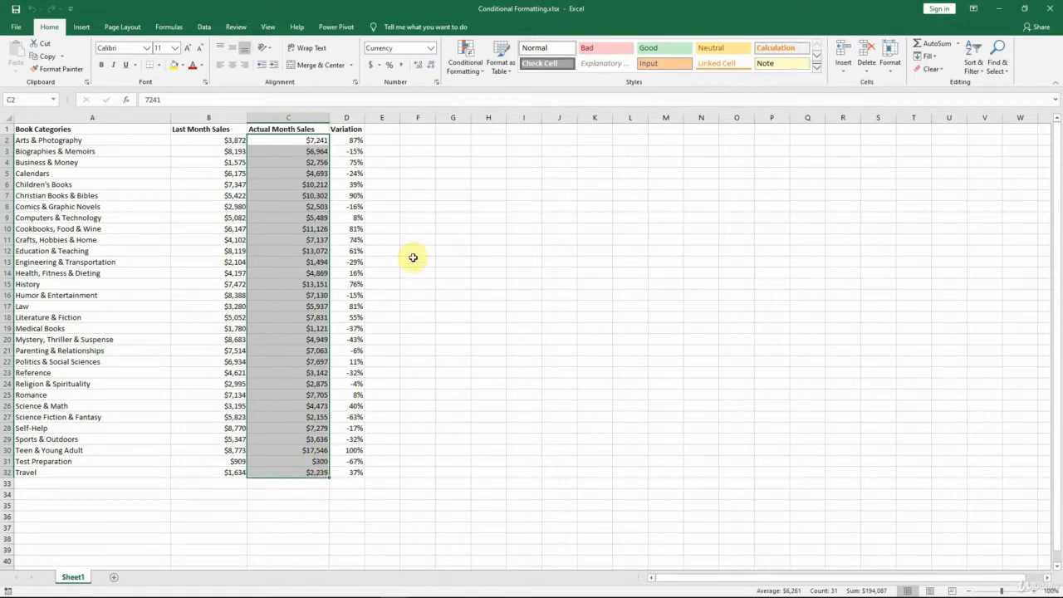
click(465, 66)
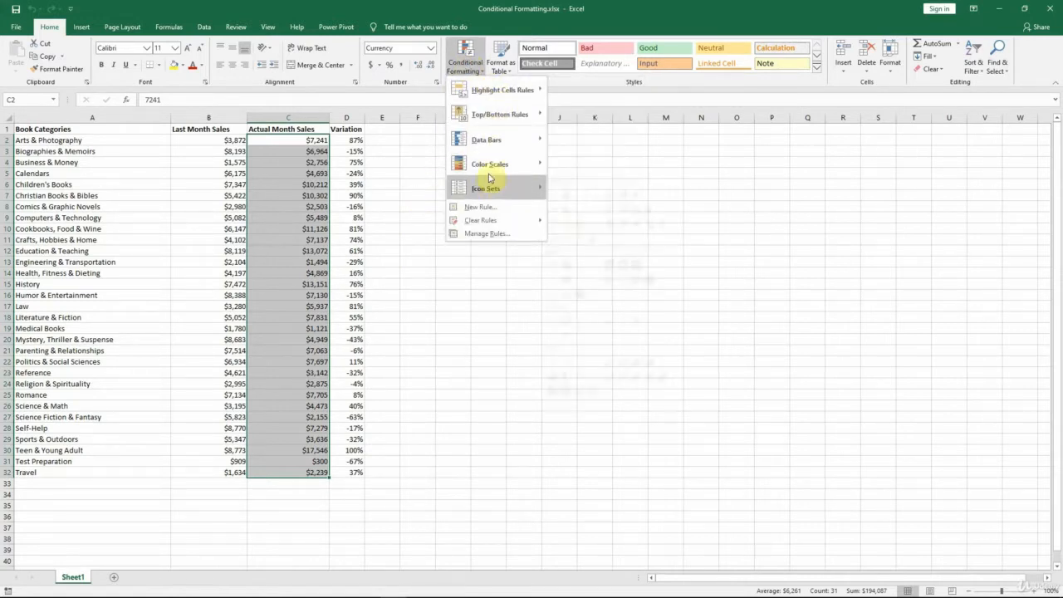
mouse_move(488, 95)
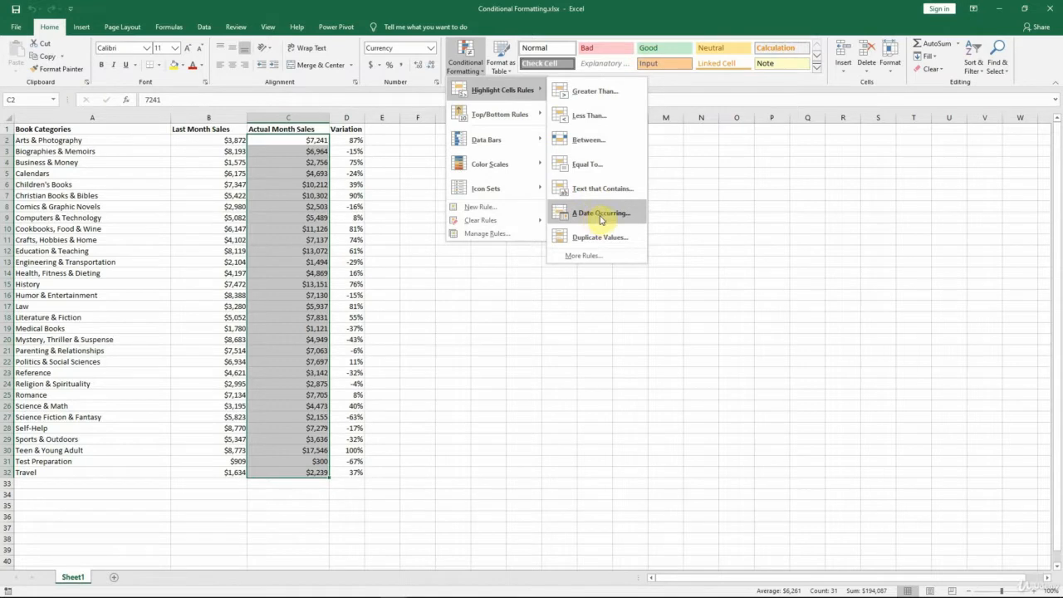
click(615, 91)
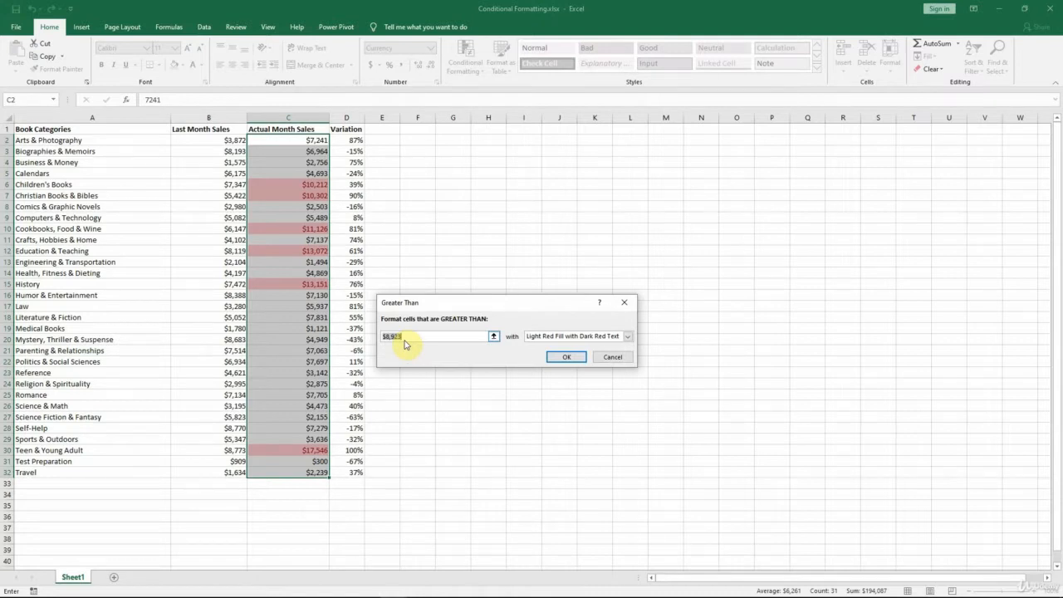
text(10000)
click(628, 336)
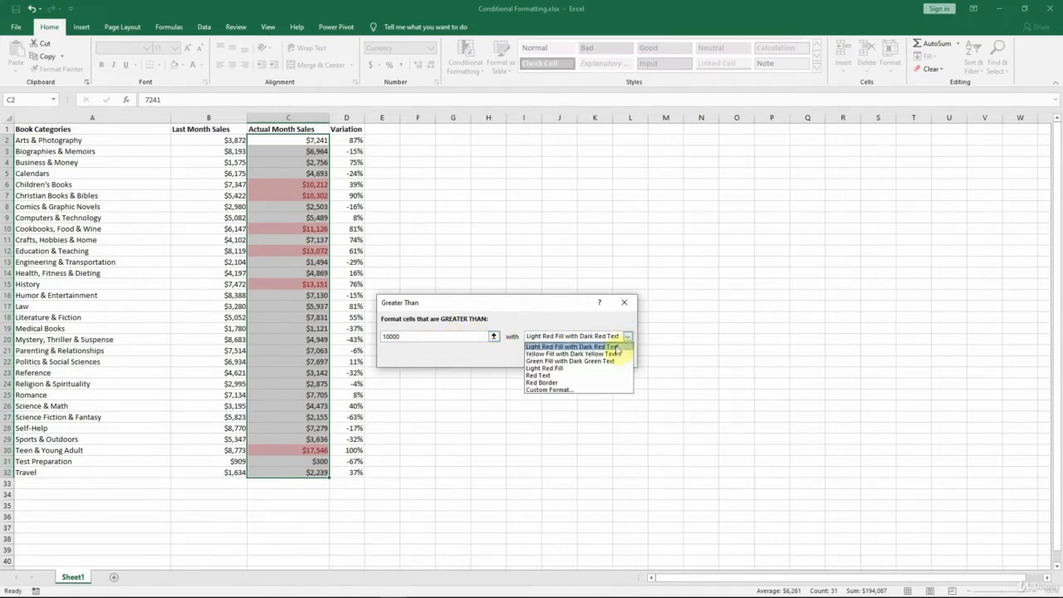
click(583, 361)
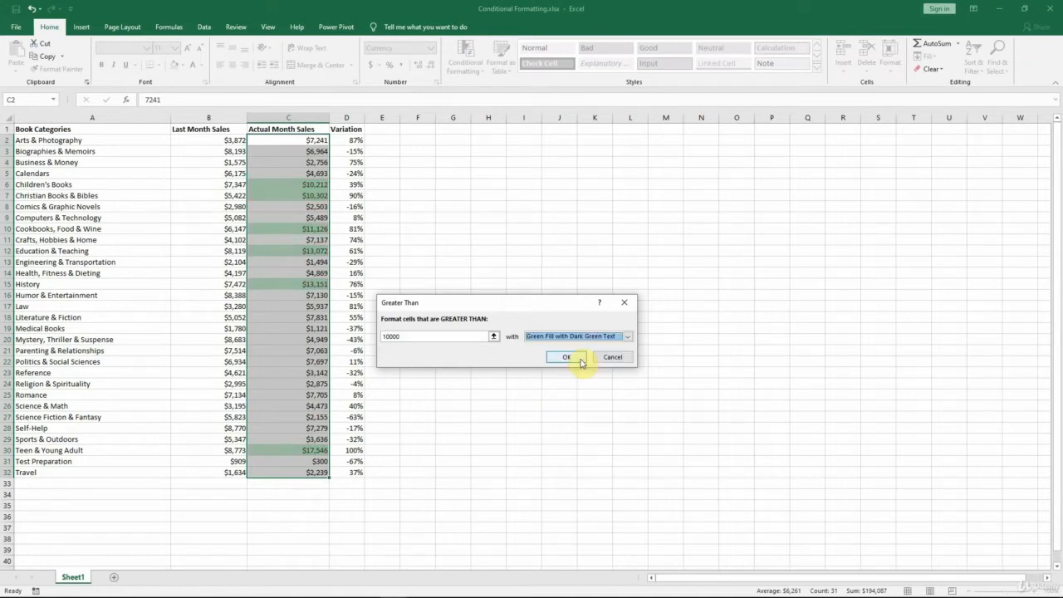
click(574, 357)
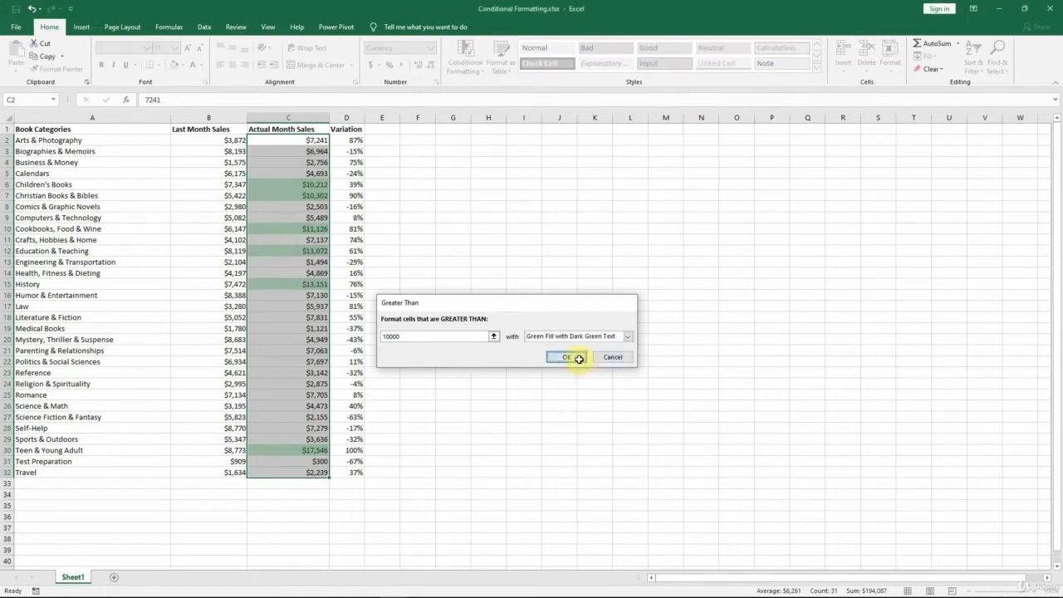
click(424, 226)
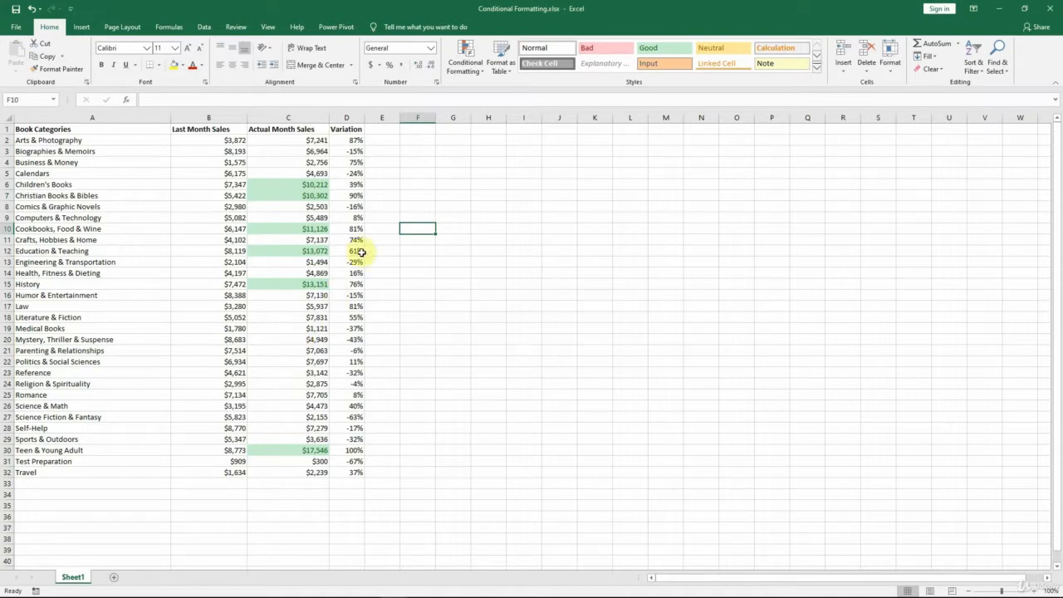
List the conditional formatting rules of the whole worksheet in the Rules Manager.
click(479, 73)
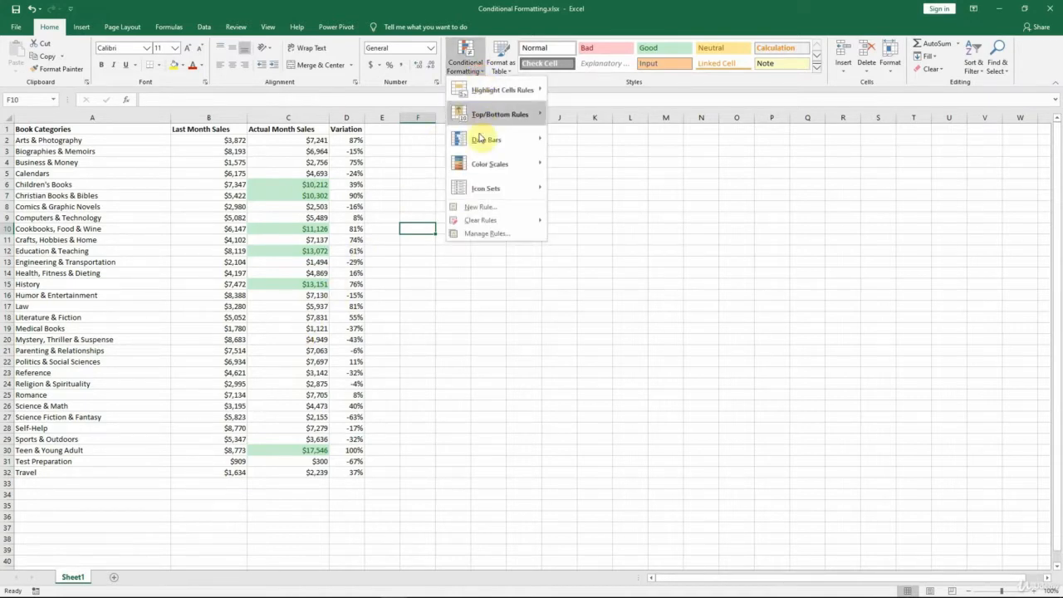
click(486, 233)
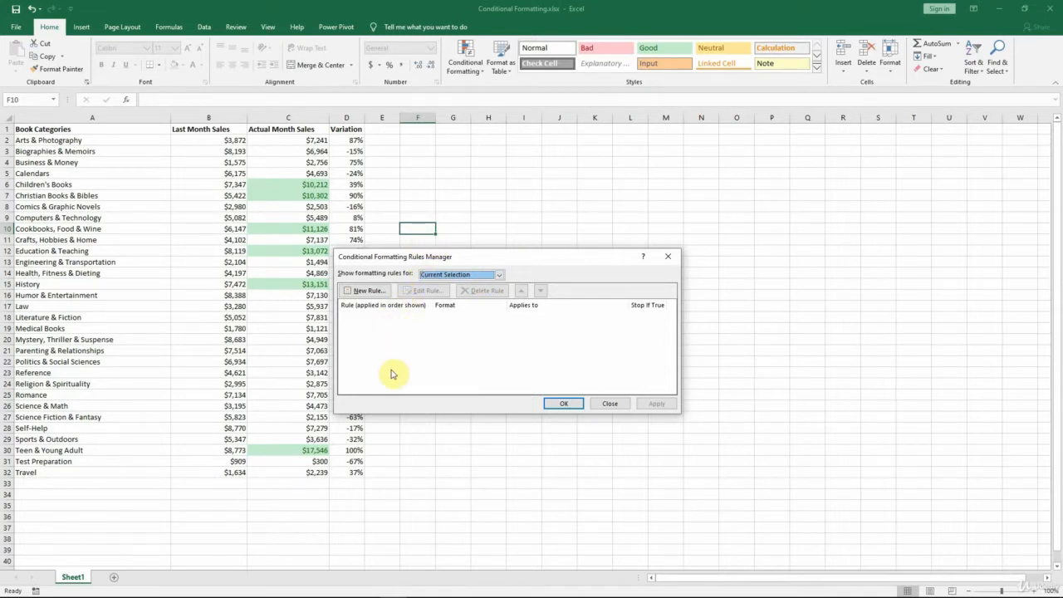
click(499, 275)
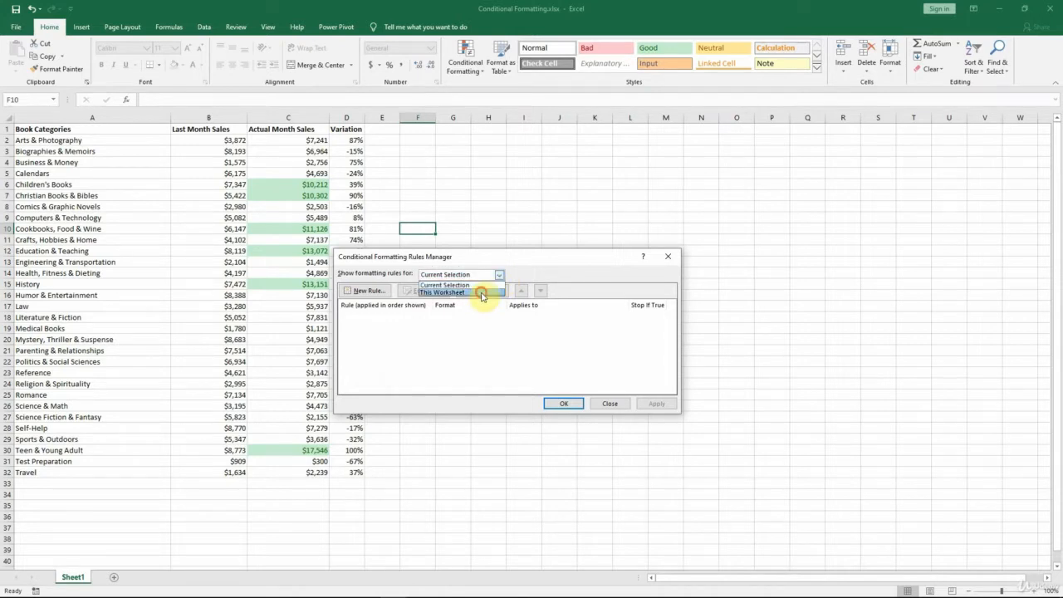
click(481, 292)
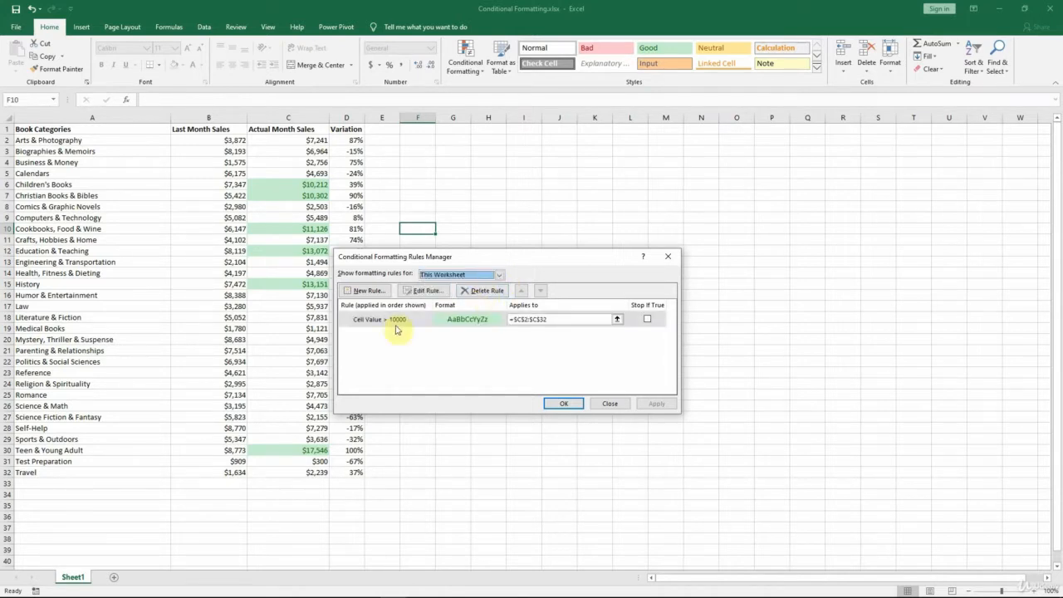
Review the fill and font settings of the greater-than-10000 rule, leaving the rule and the Rules Manager without changes.
click(494, 321)
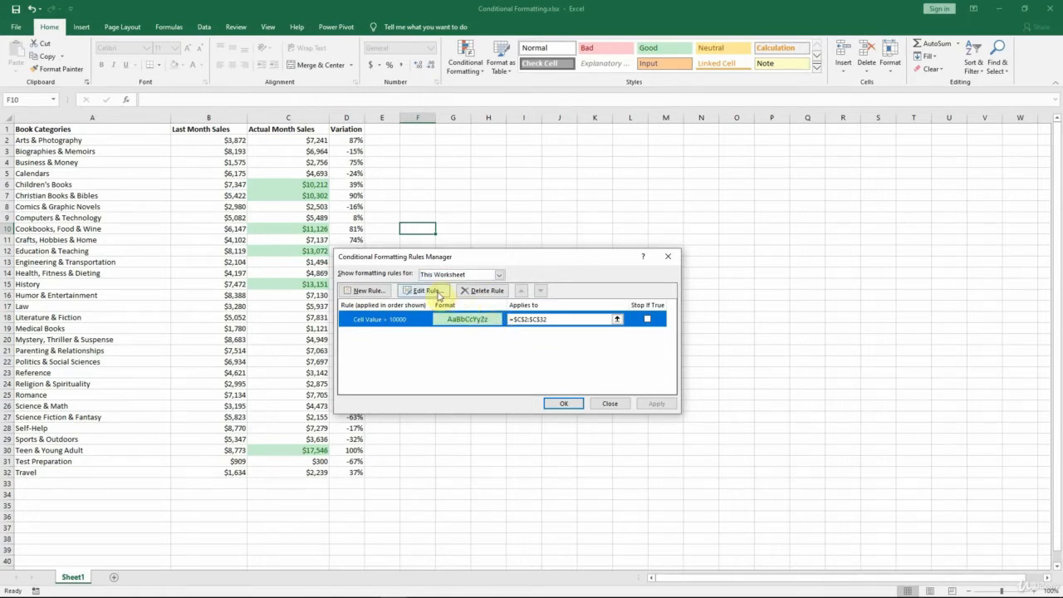
click(438, 294)
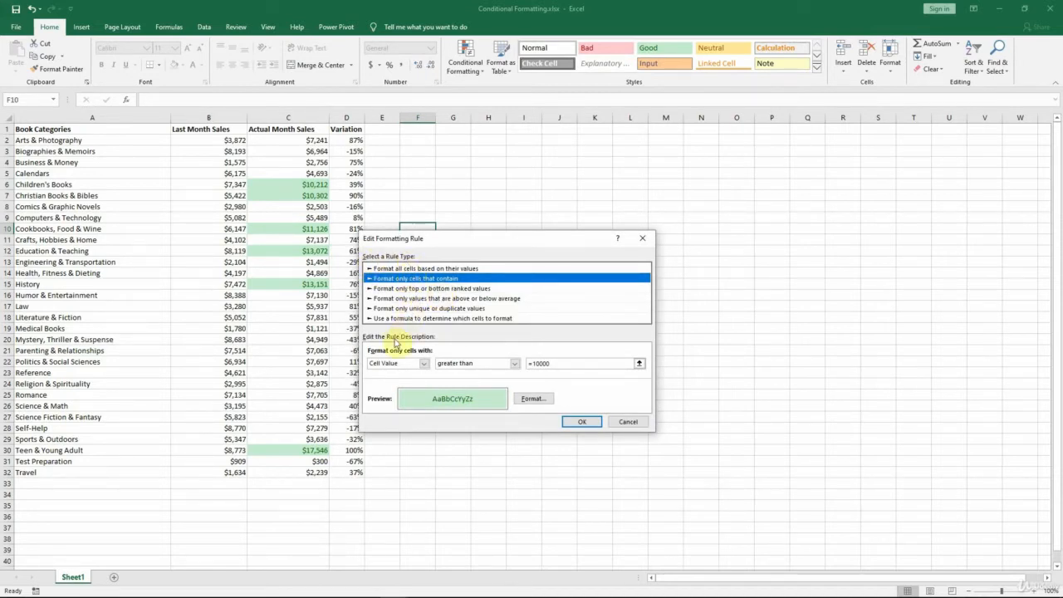
click(536, 398)
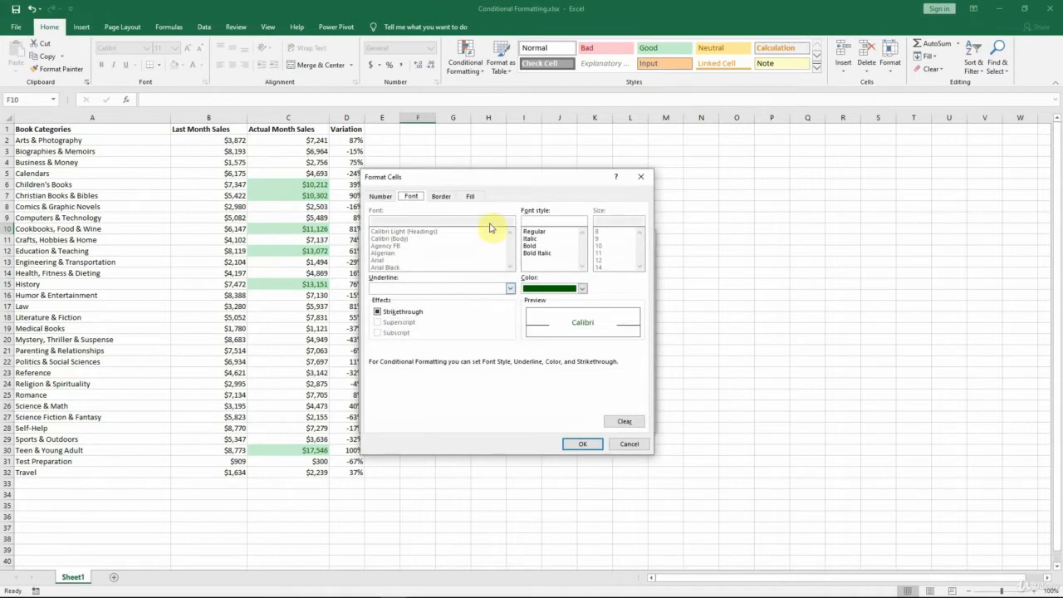
click(472, 196)
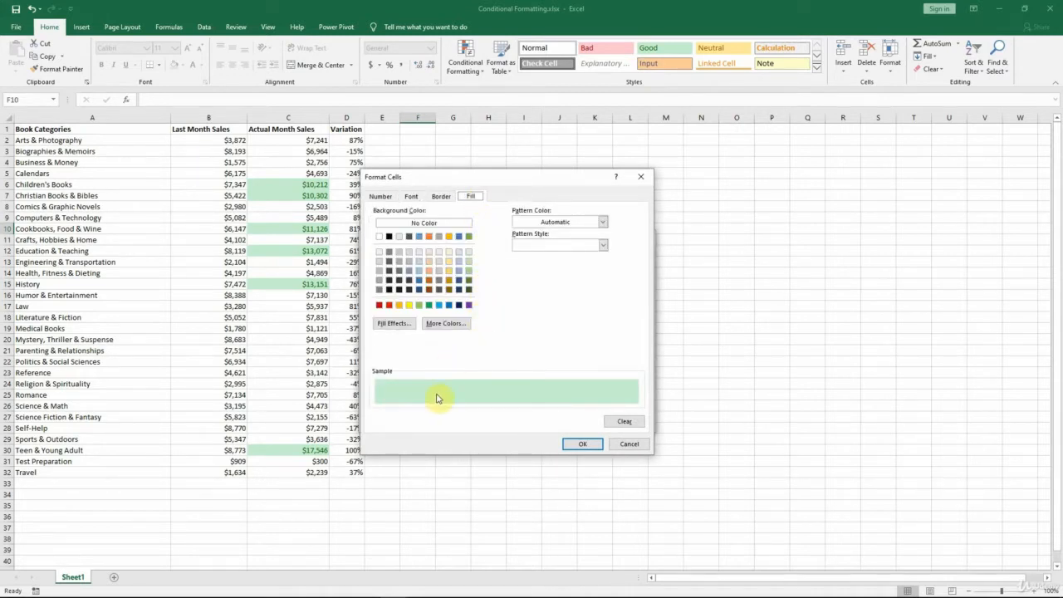
click(411, 196)
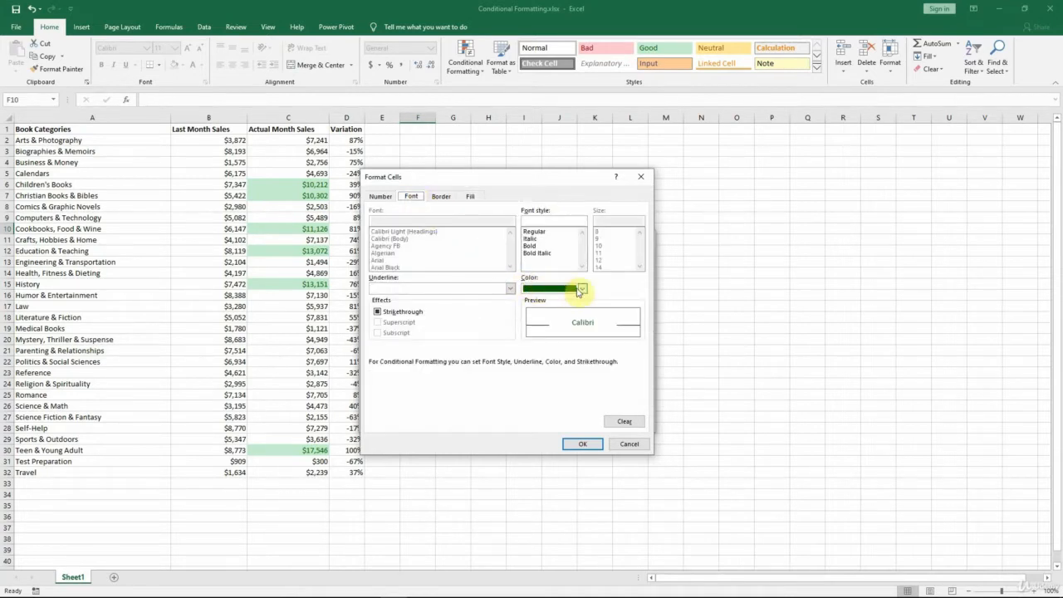
click(632, 443)
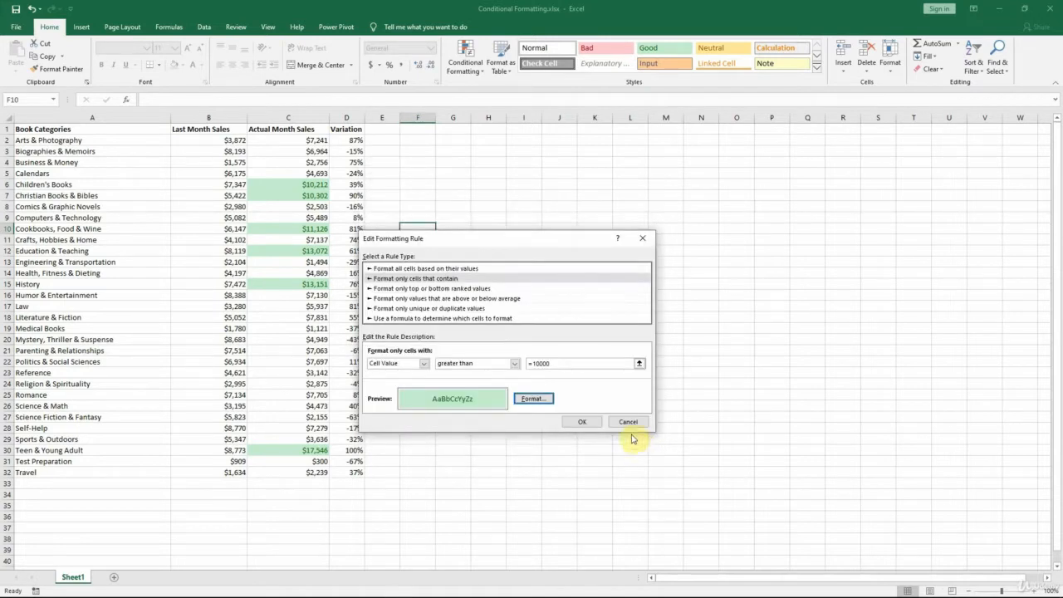
click(627, 422)
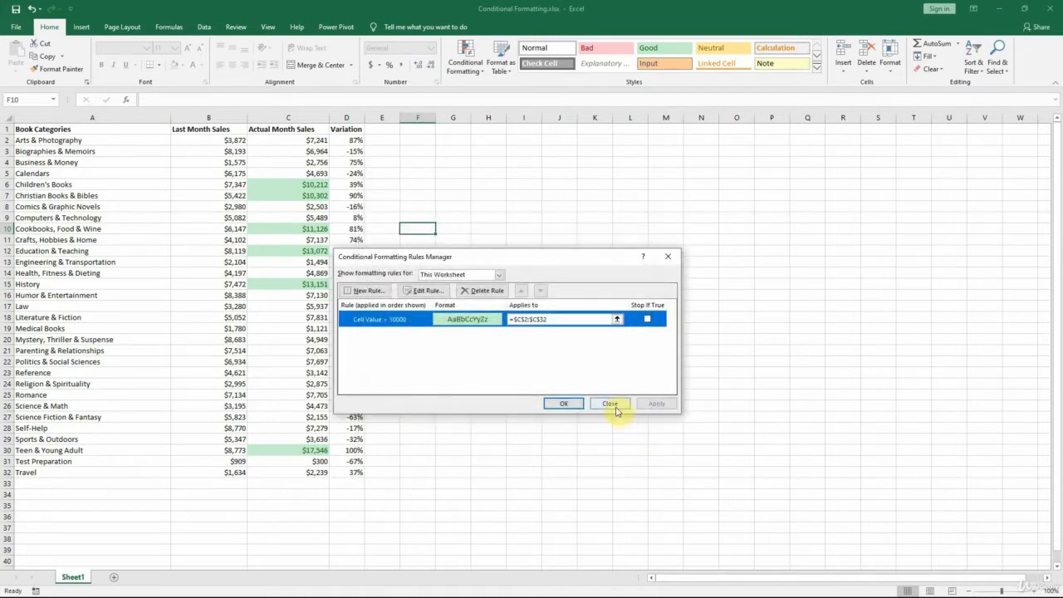
click(612, 403)
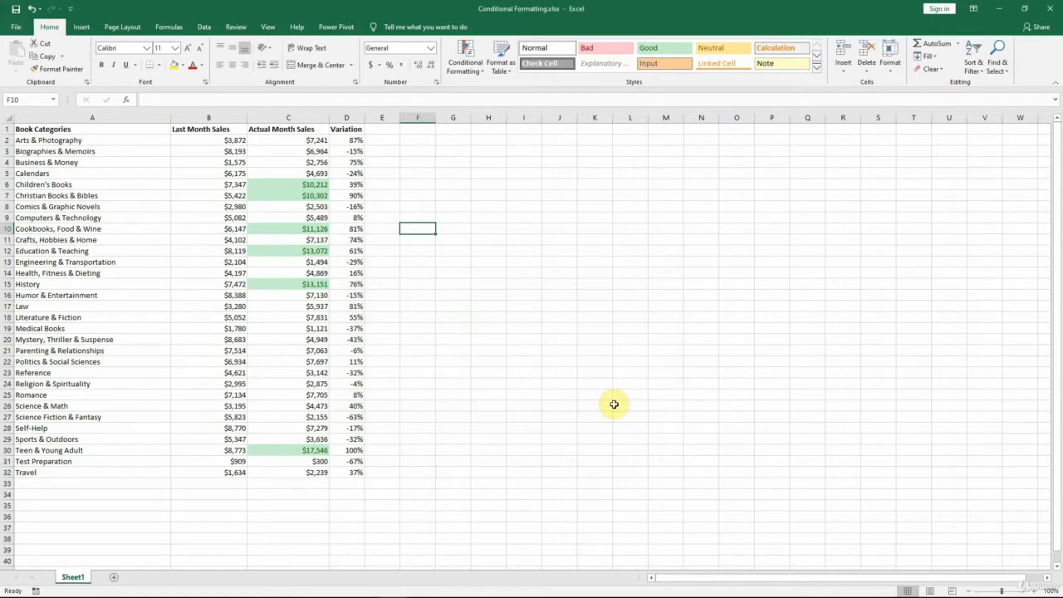
Clear the conditional formatting rules from the entire sheet.
click(478, 74)
mouse_move(477, 223)
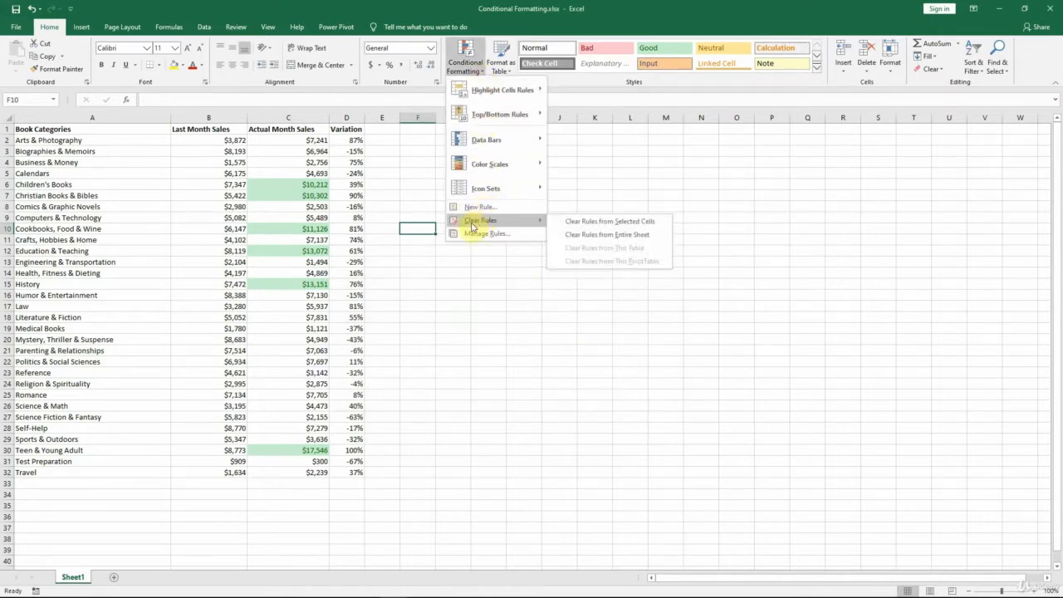
click(603, 236)
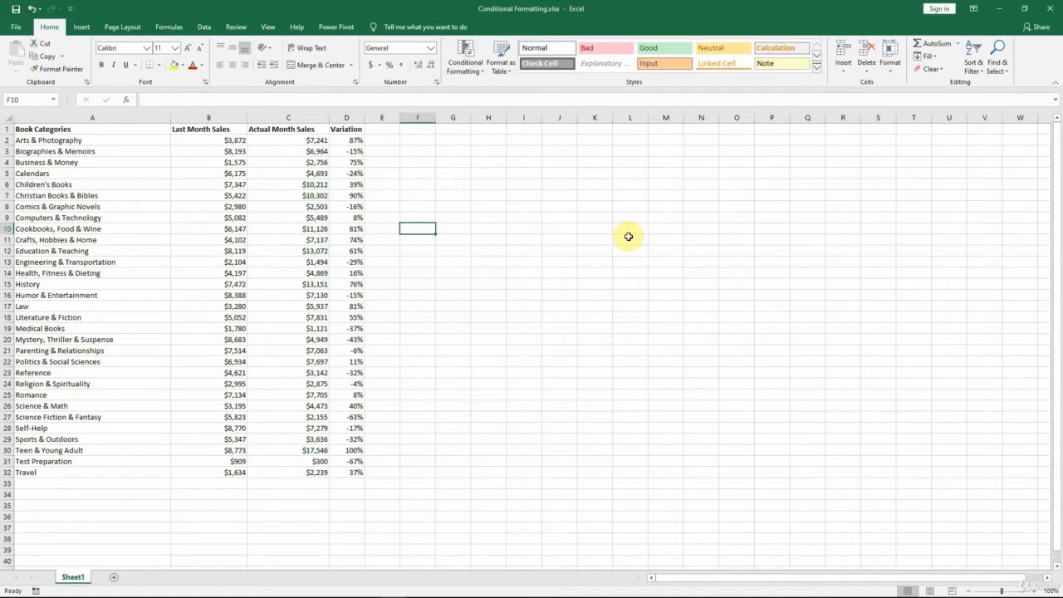
Mark the top 10% of the values in C2:C32 with a Red Border rule and undo that formatting.
drag(311, 139, 304, 471)
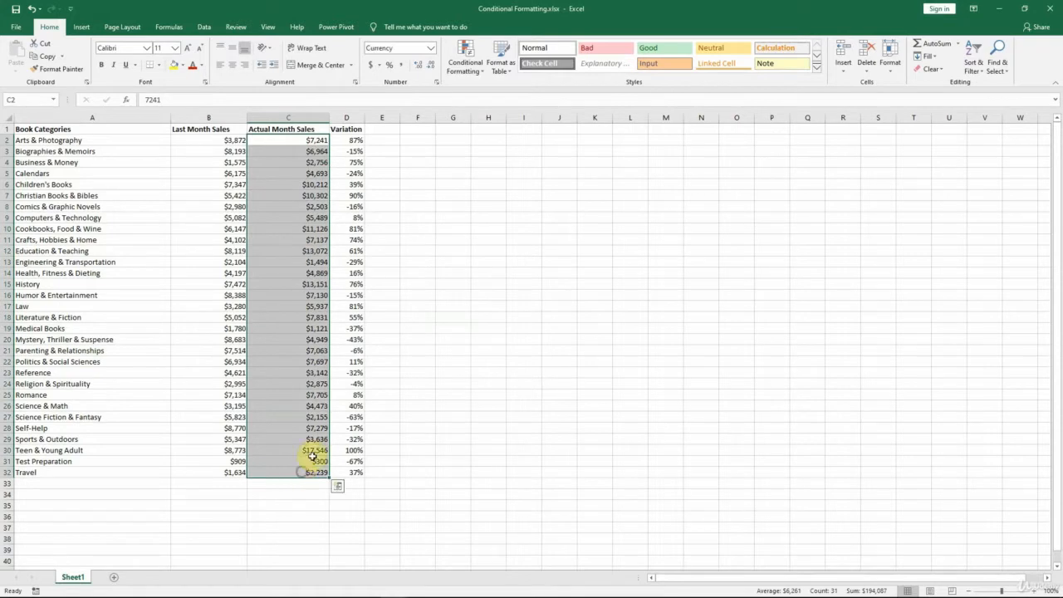
click(461, 67)
mouse_move(475, 114)
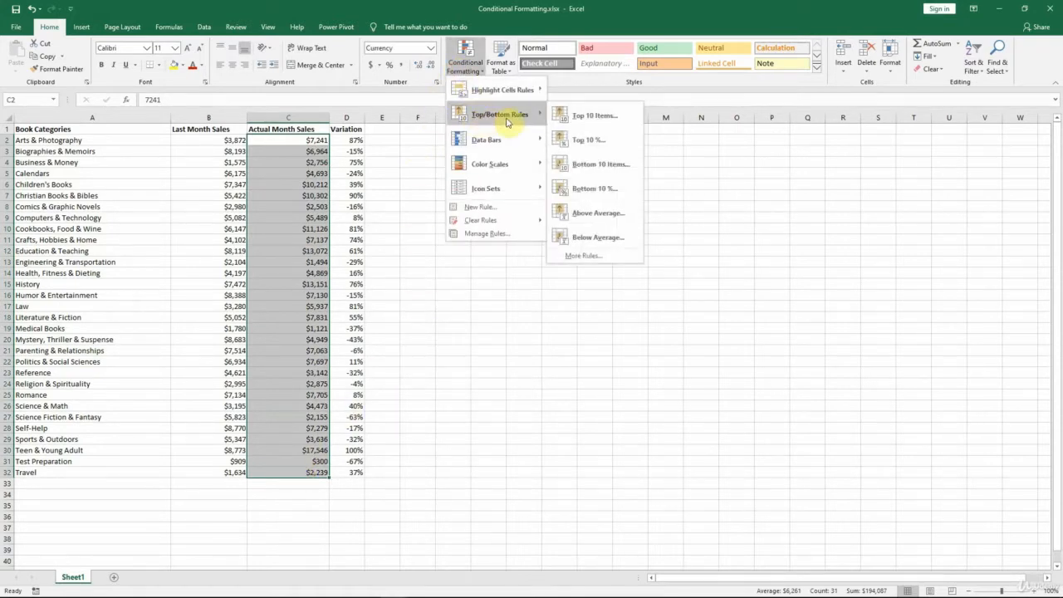
click(598, 147)
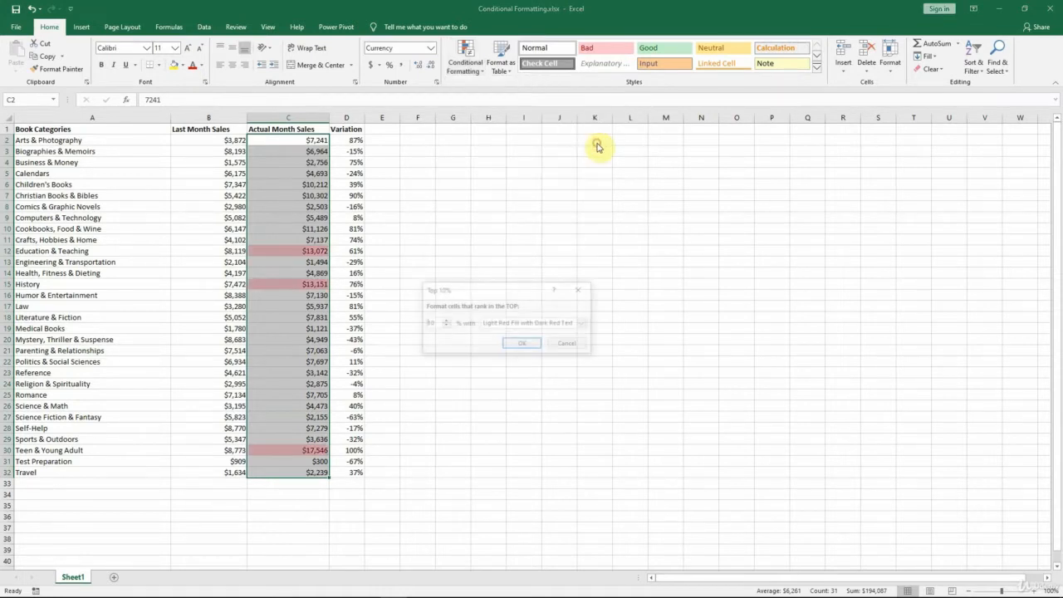
click(584, 325)
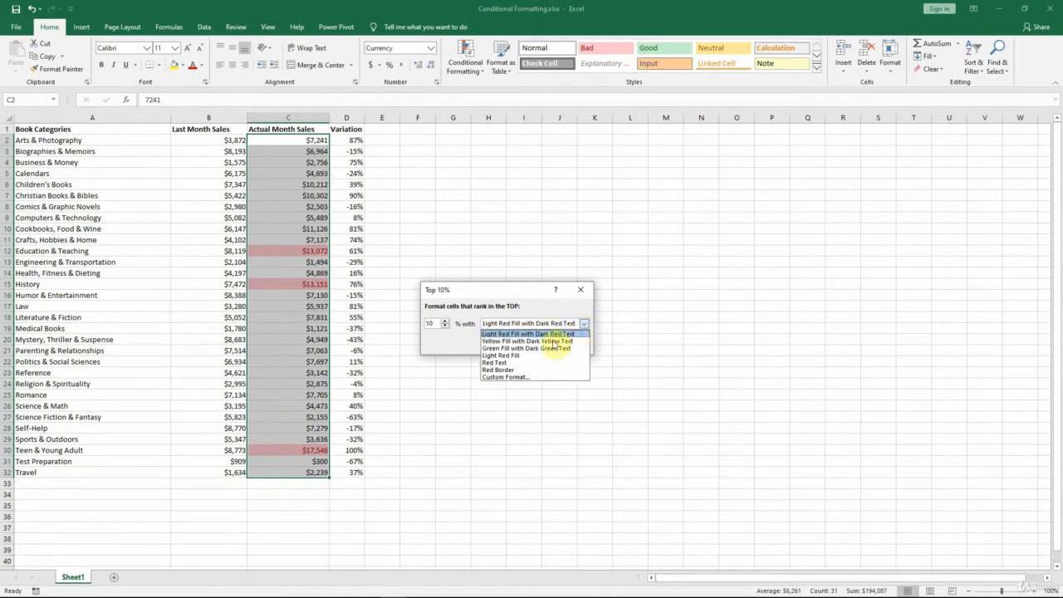
click(516, 369)
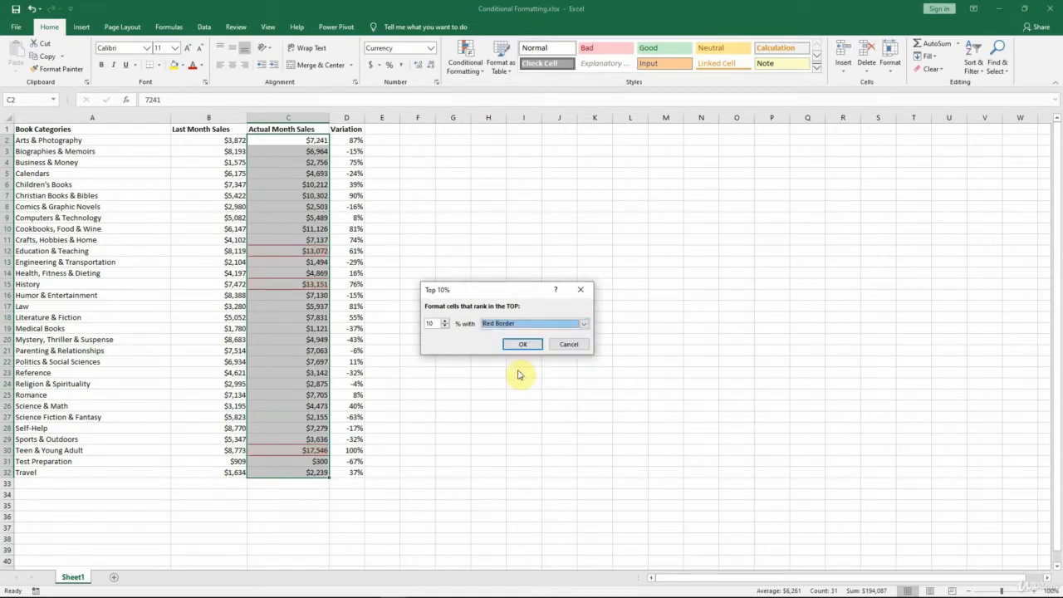
click(531, 344)
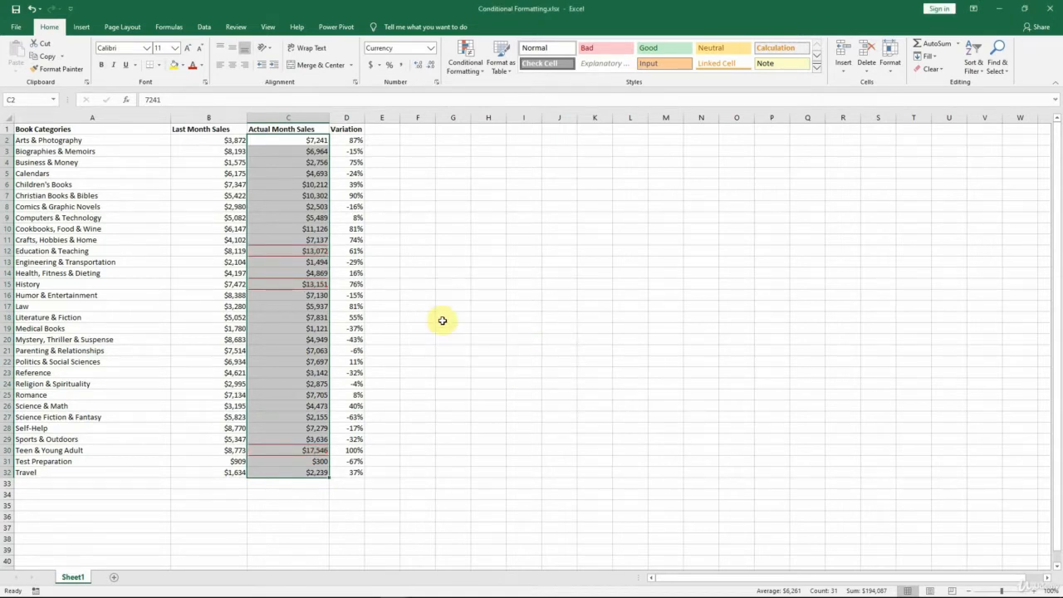
click(434, 287)
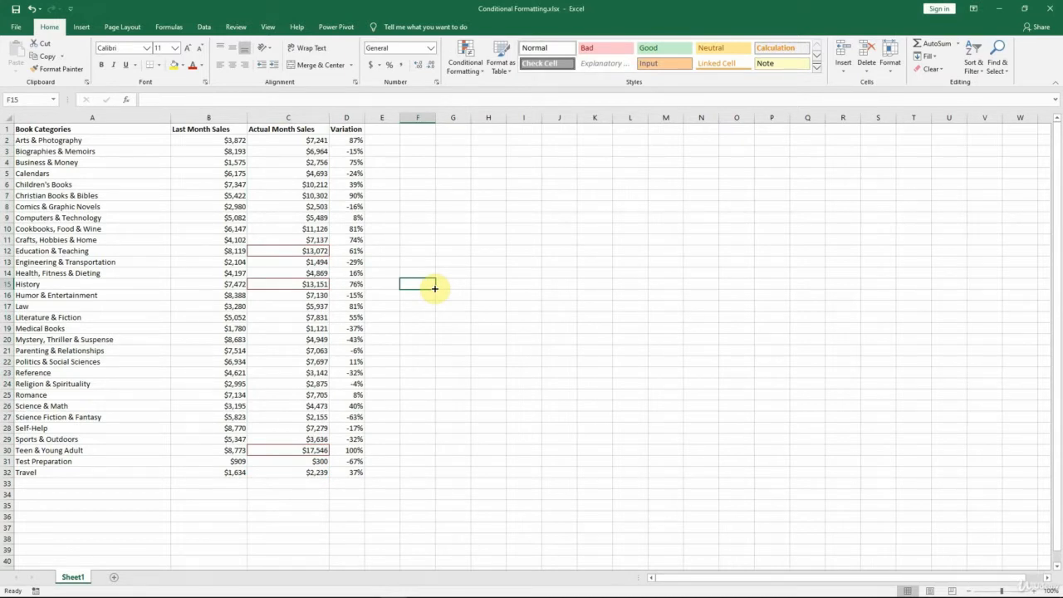
click(35, 14)
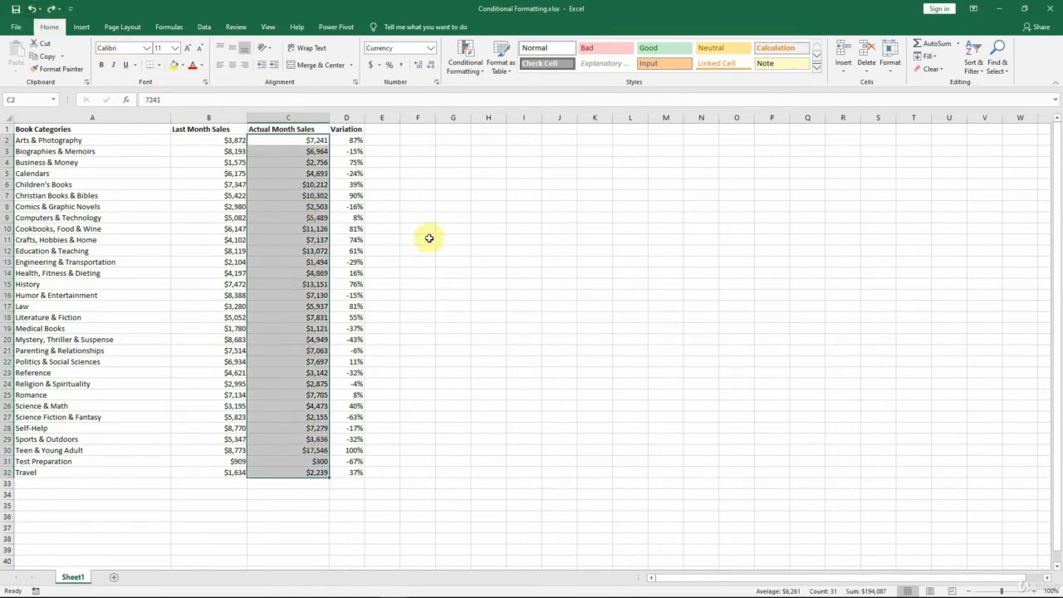
Apply orange gradient fill data bars to the Actual Month Sales values in C2:C32.
click(467, 55)
mouse_move(469, 142)
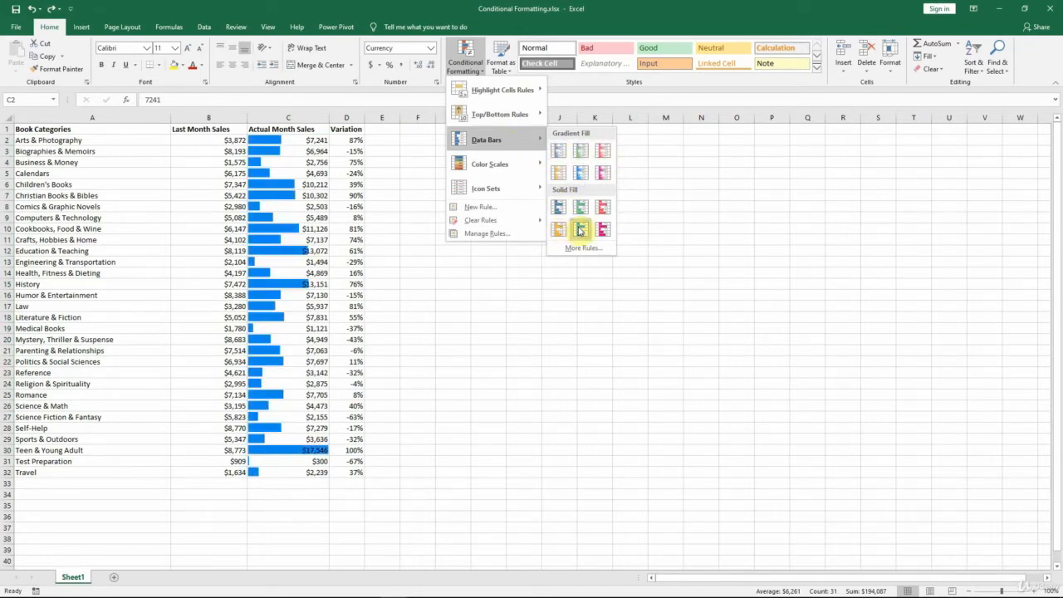
click(558, 175)
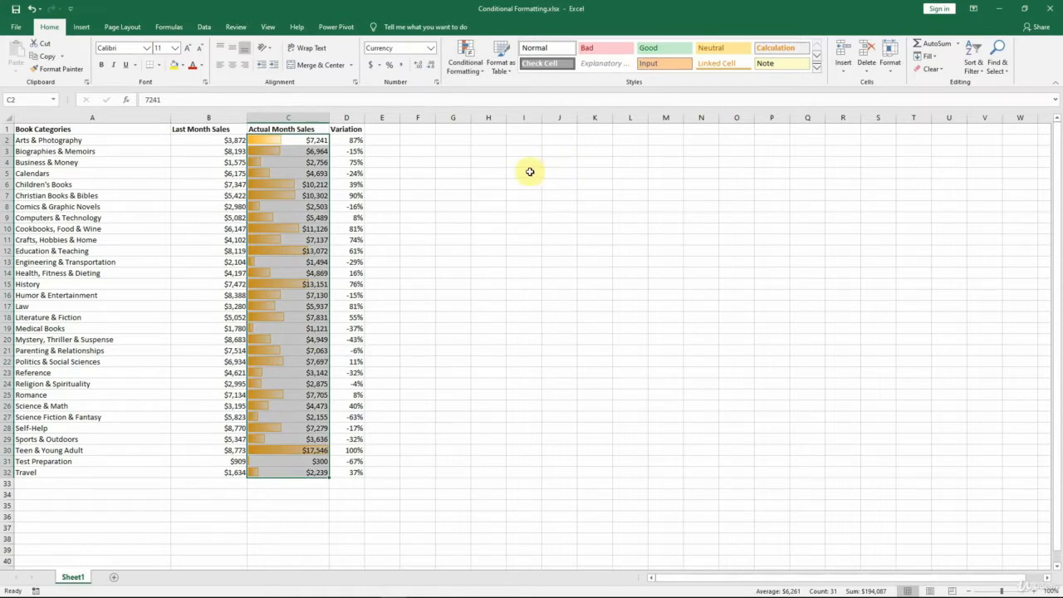
click(462, 170)
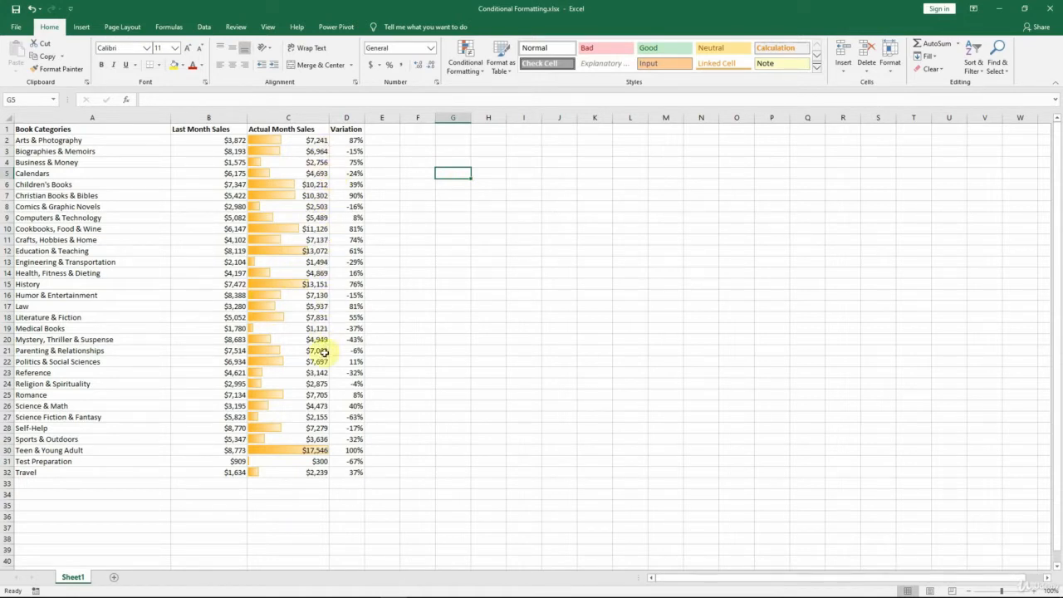
Insert an empty column between Actual Month Sales and Variation.
click(355, 117)
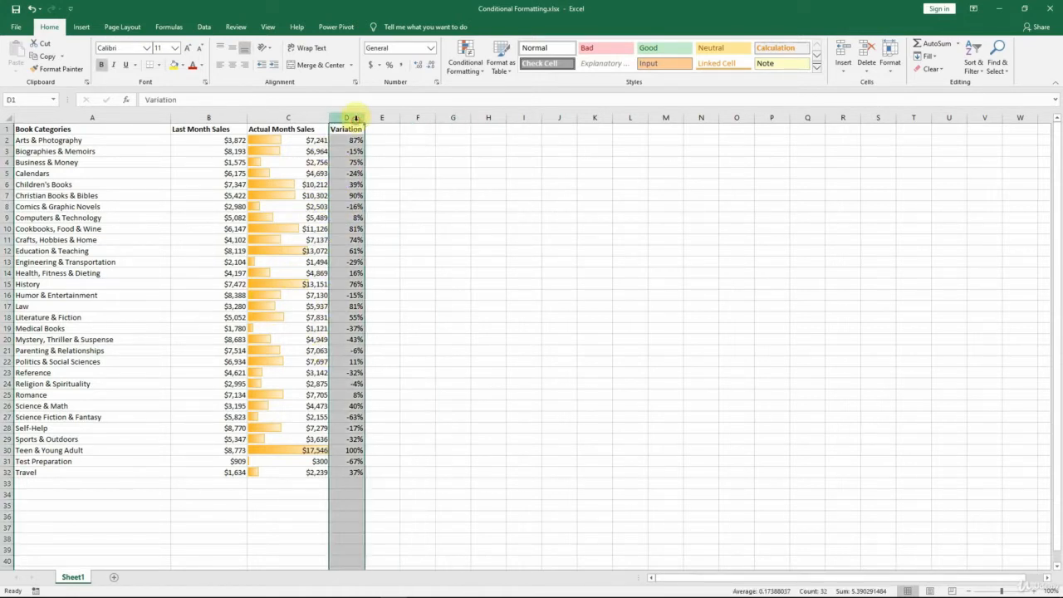
right_click(355, 118)
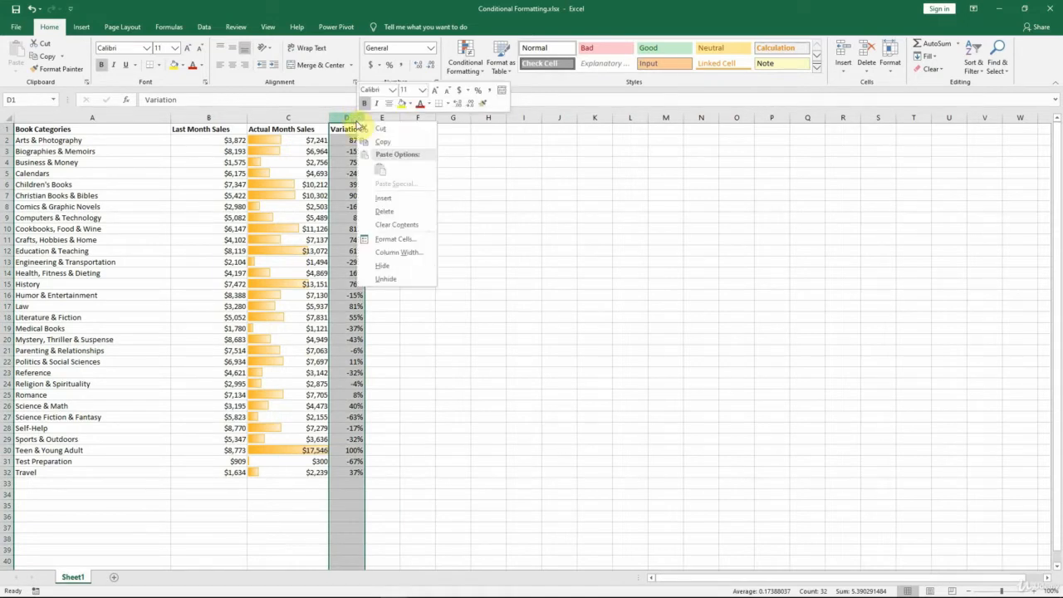
click(397, 201)
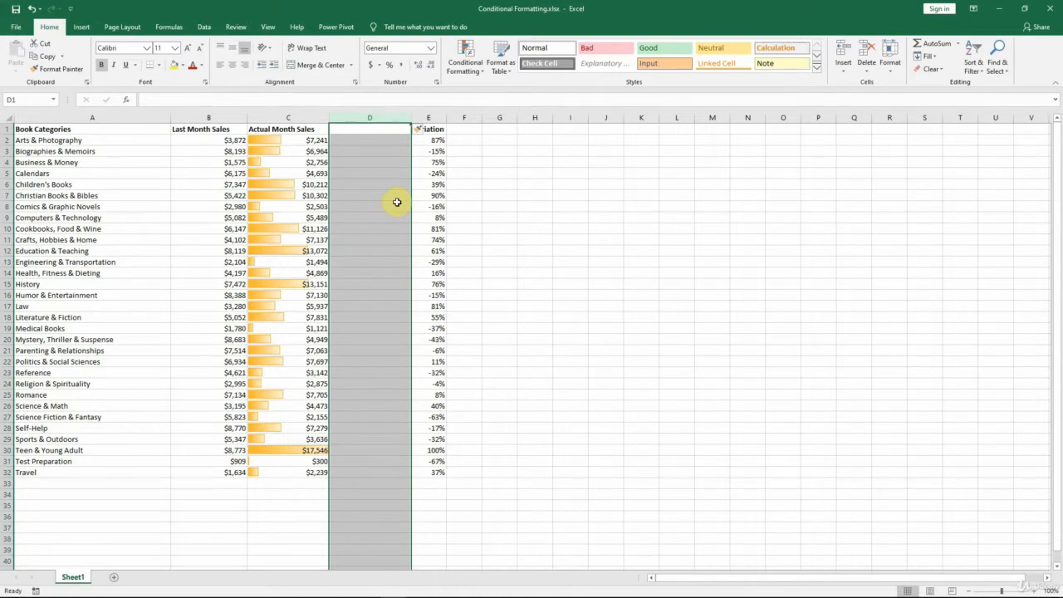
Enter the formula =C2 in D2 and fill it down to D32.
click(364, 141)
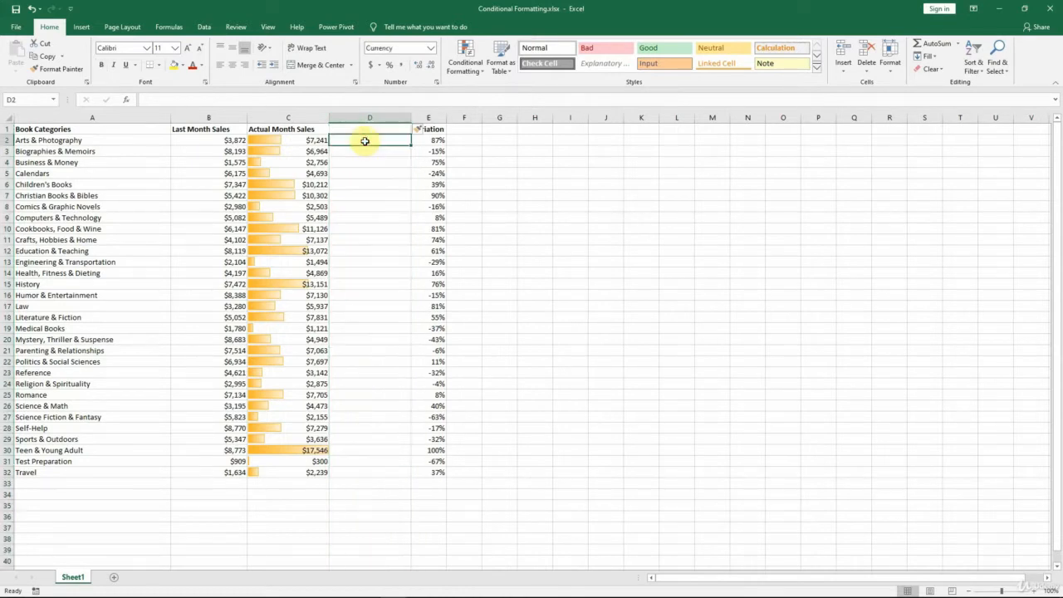
text(=)
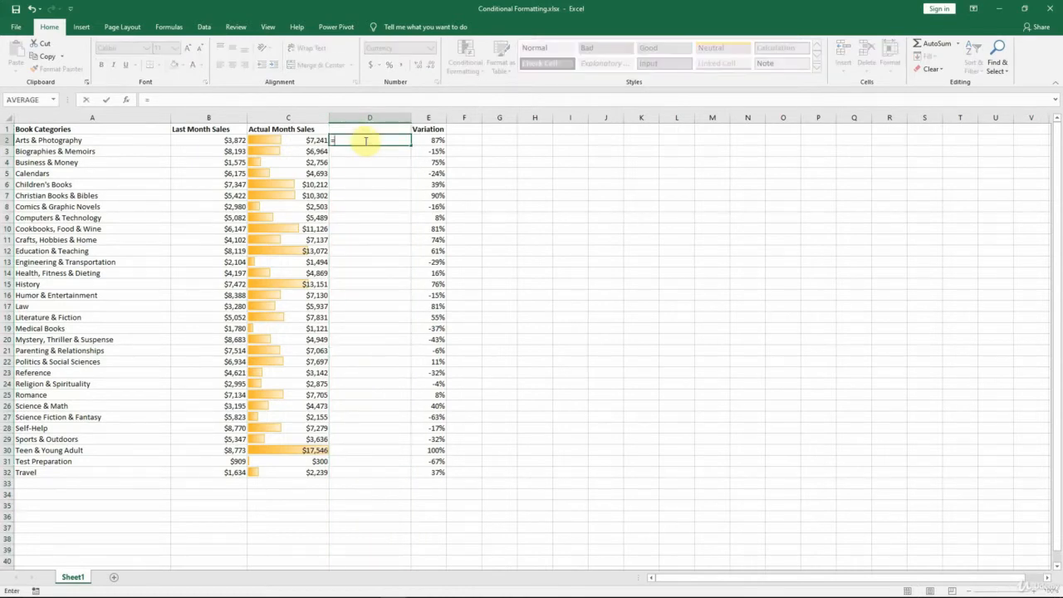
click(317, 138)
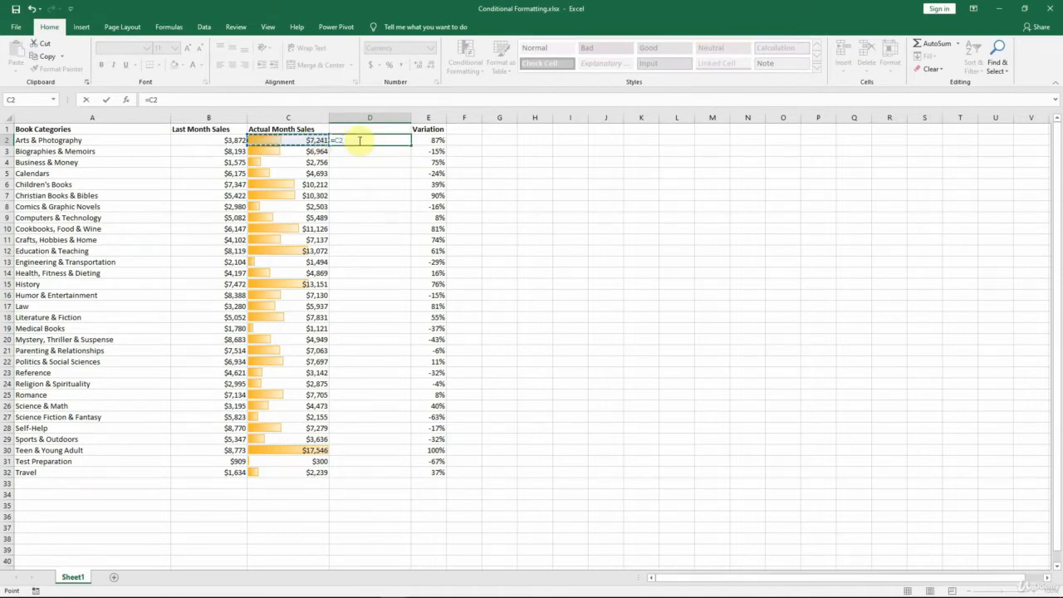
key(ctrl+Return)
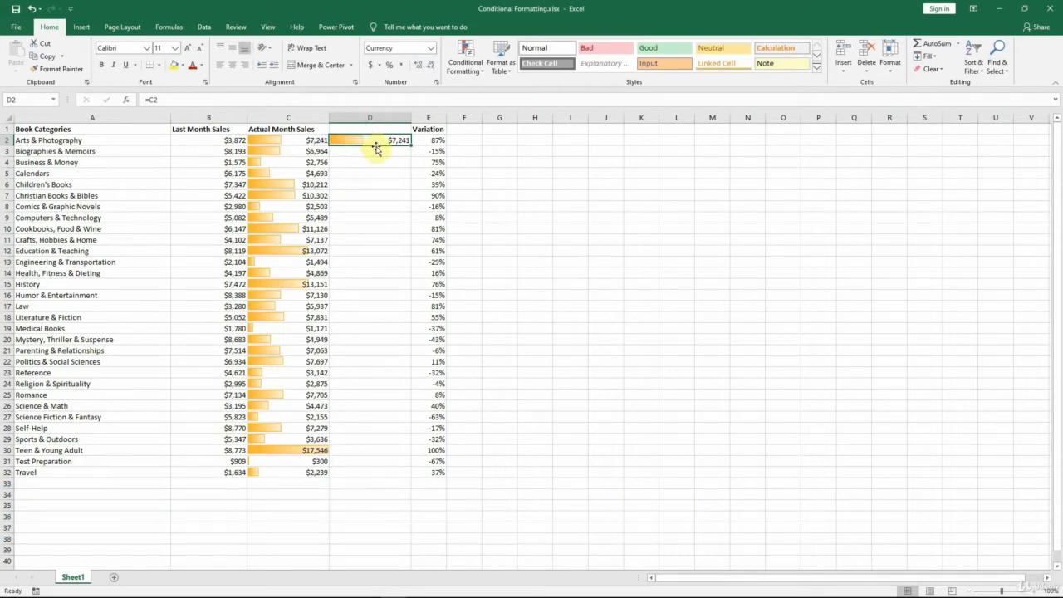
drag(411, 146, 406, 477)
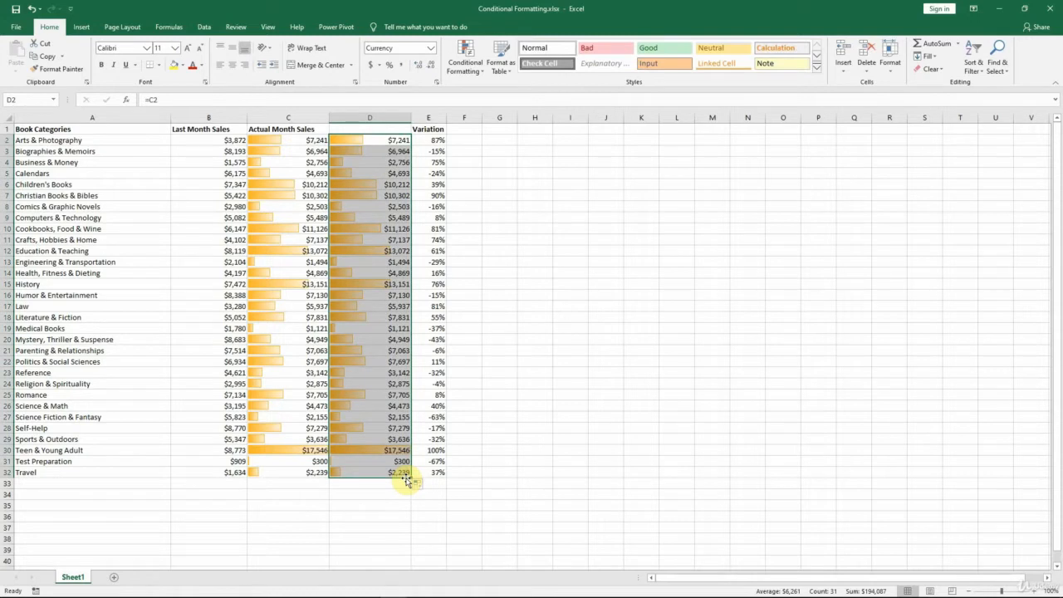
key(ctrl+z)
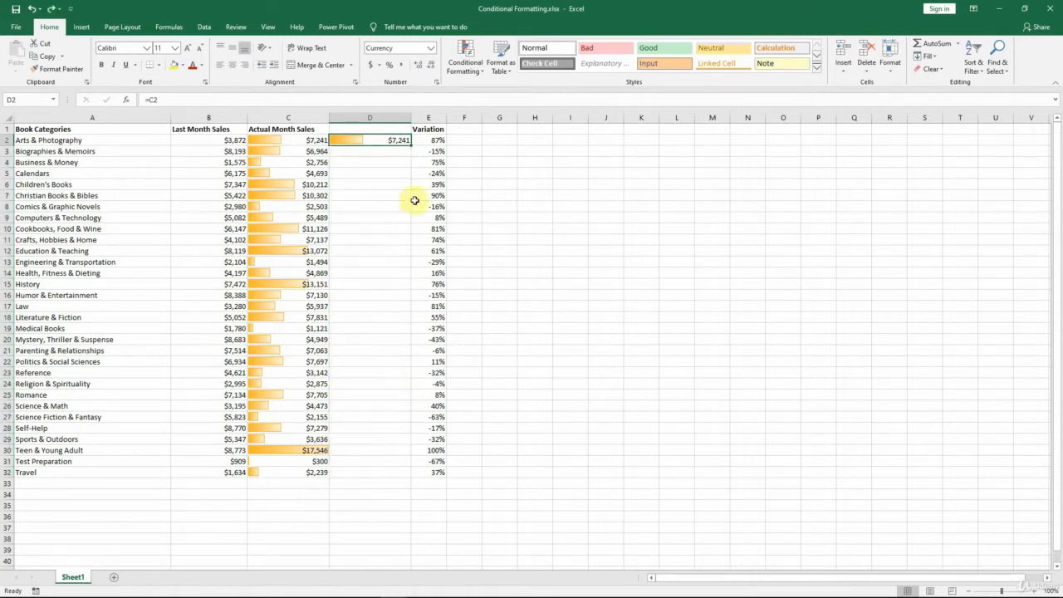
double_click(412, 145)
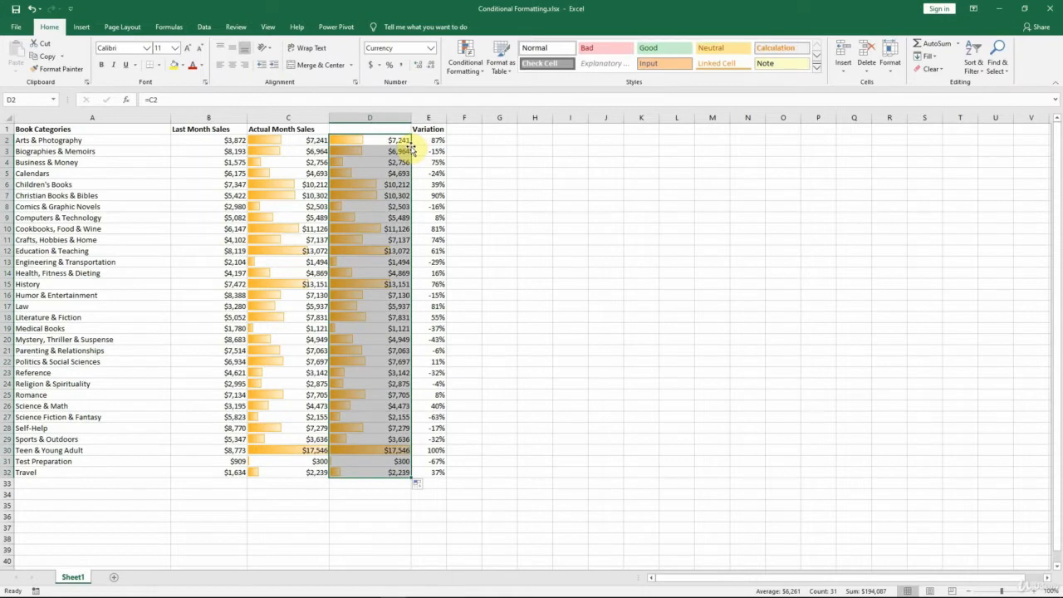
Edit the data bar rule for C2:D32 so it shows only the bars, and apply the change.
click(476, 65)
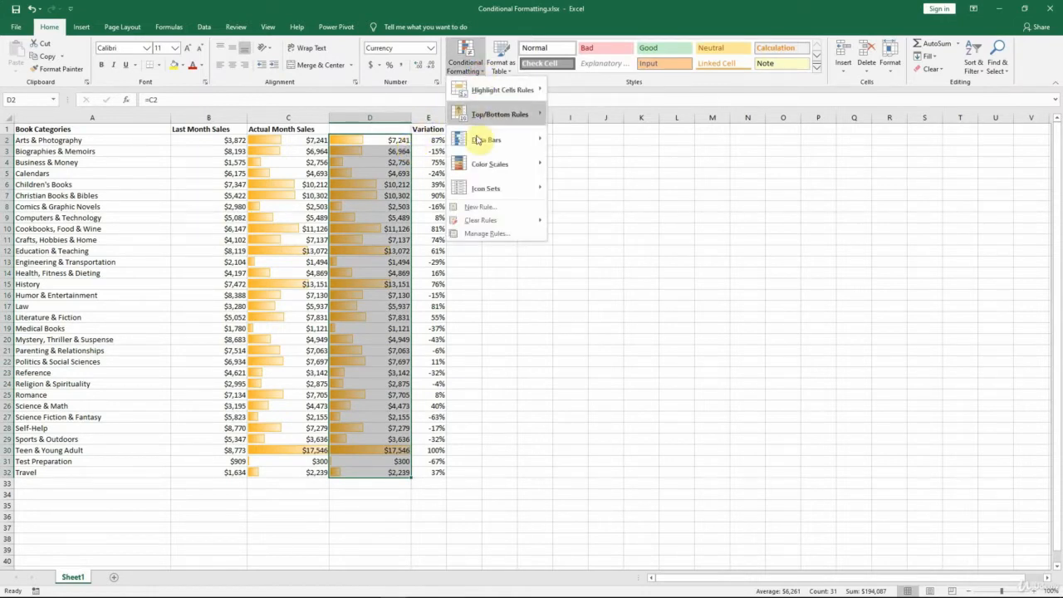
click(478, 234)
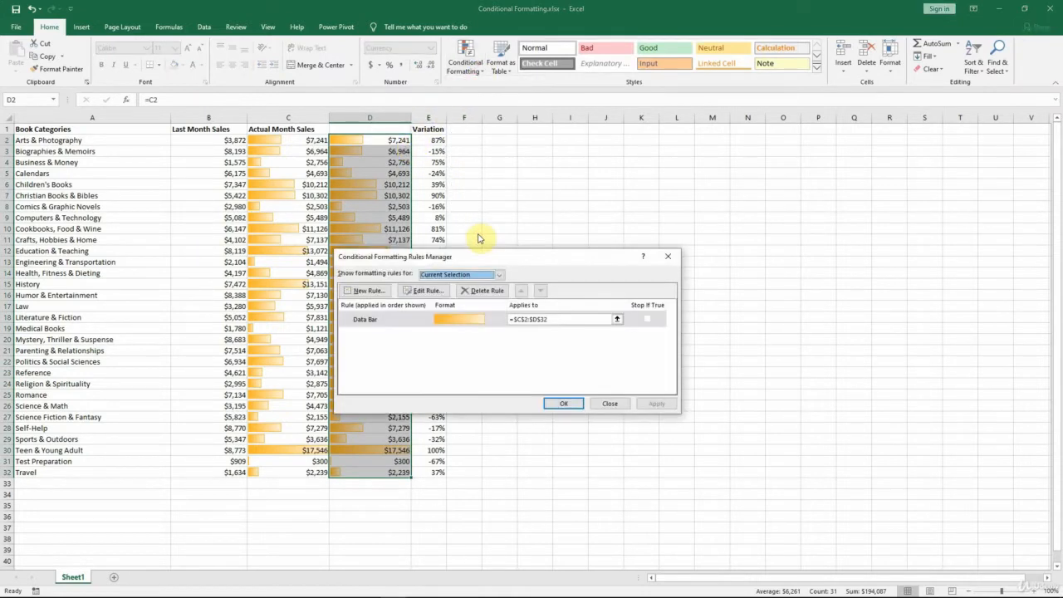
click(470, 320)
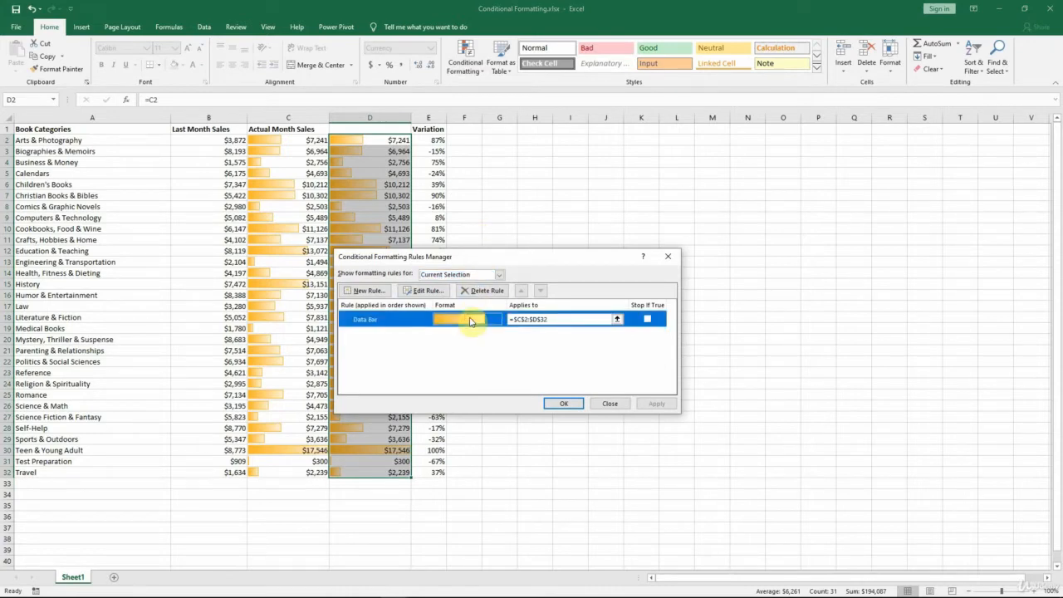
click(438, 292)
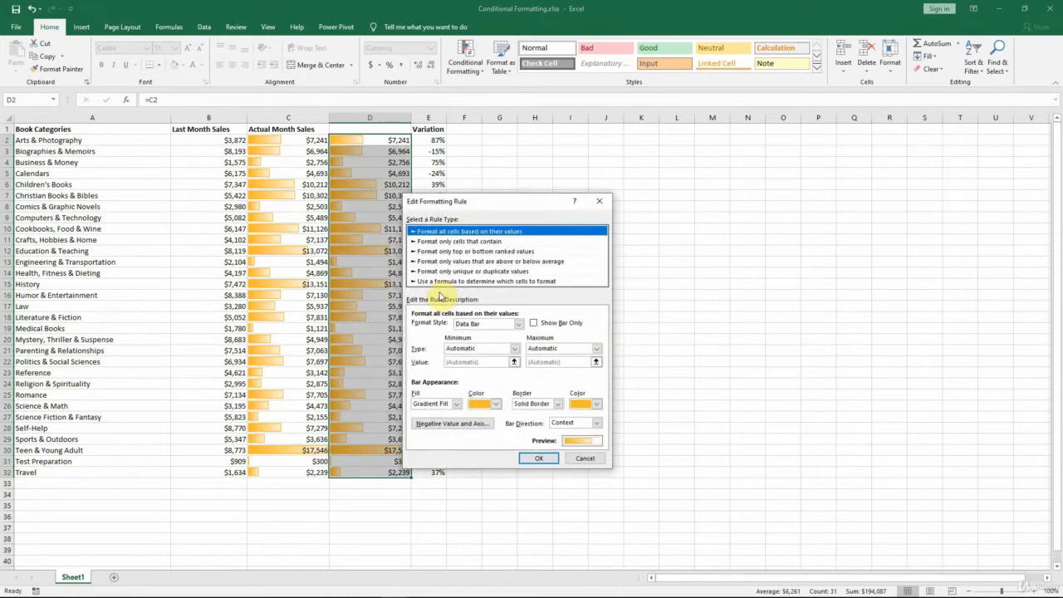
click(533, 323)
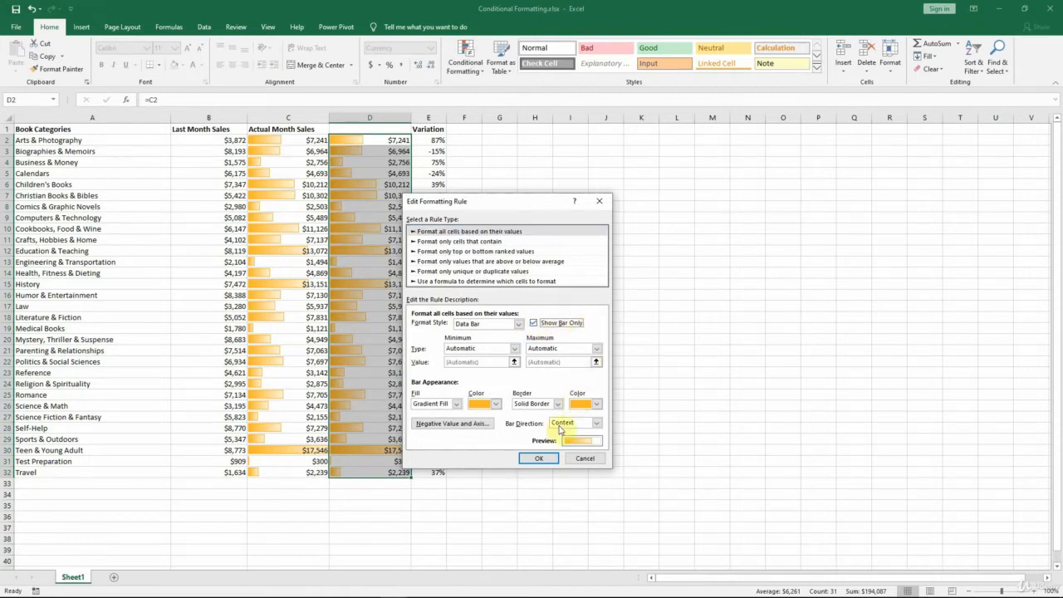
click(541, 459)
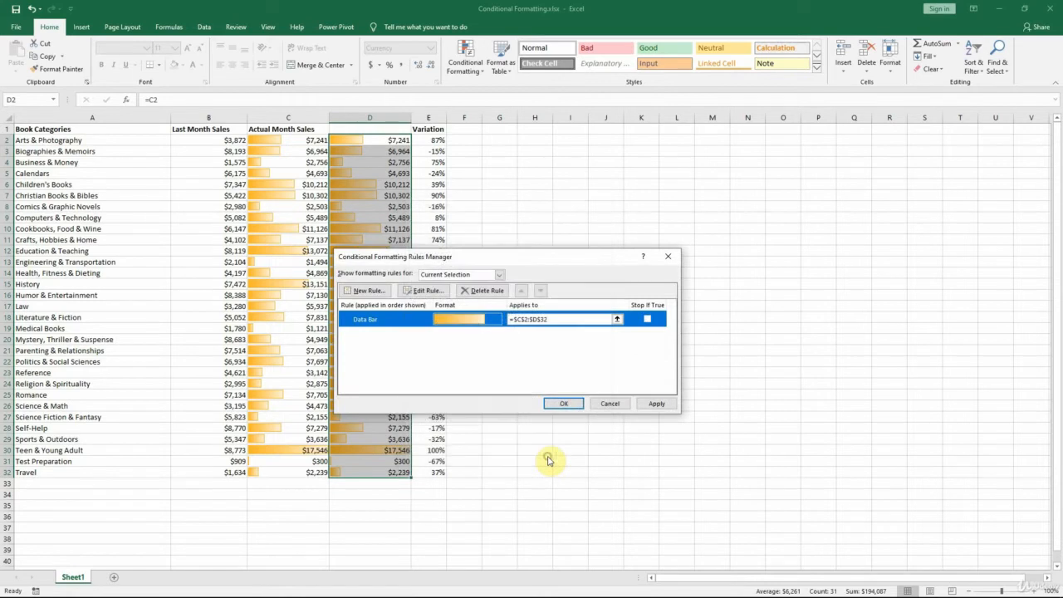
click(573, 403)
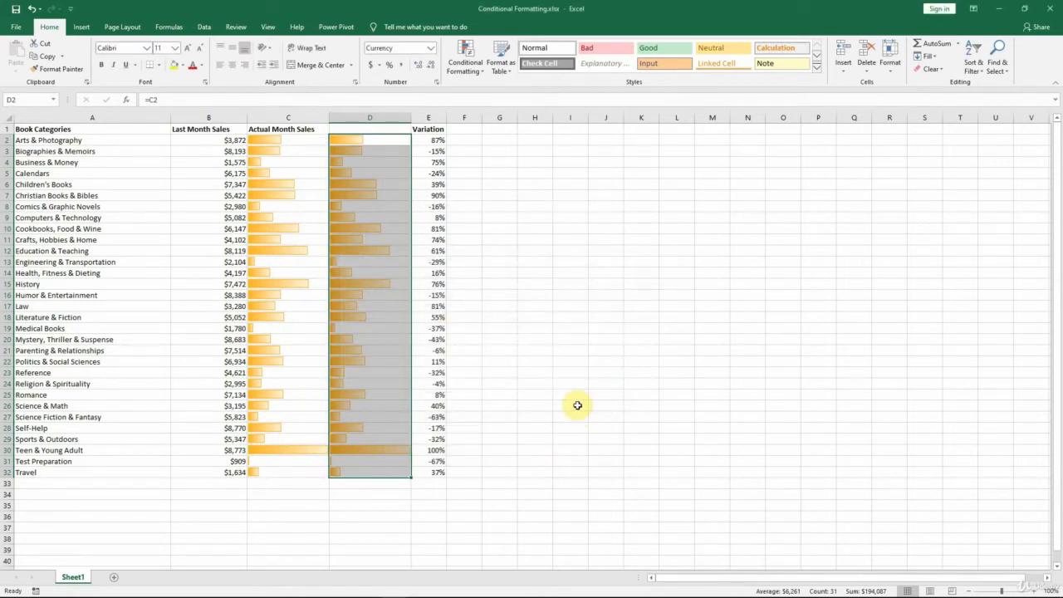
Clear the conditional formatting rules from the Actual Month Sales column only.
click(289, 110)
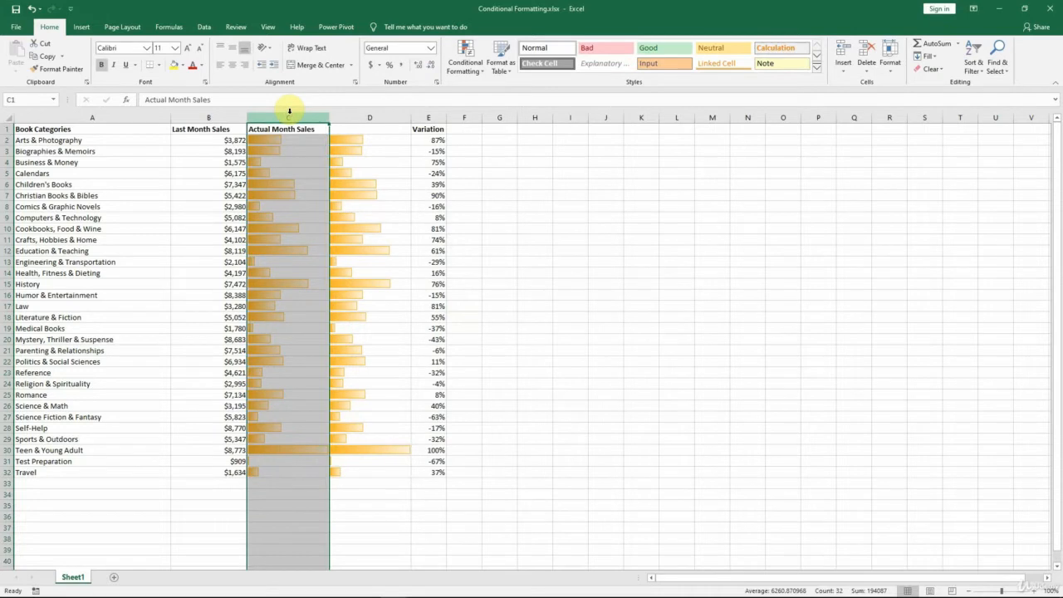
click(467, 71)
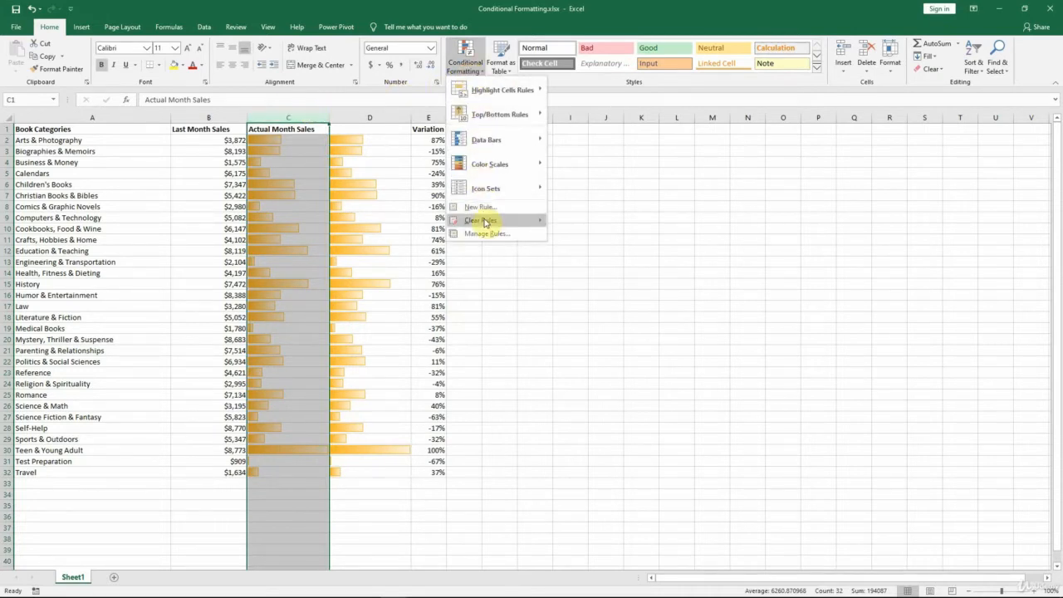
mouse_move(487, 222)
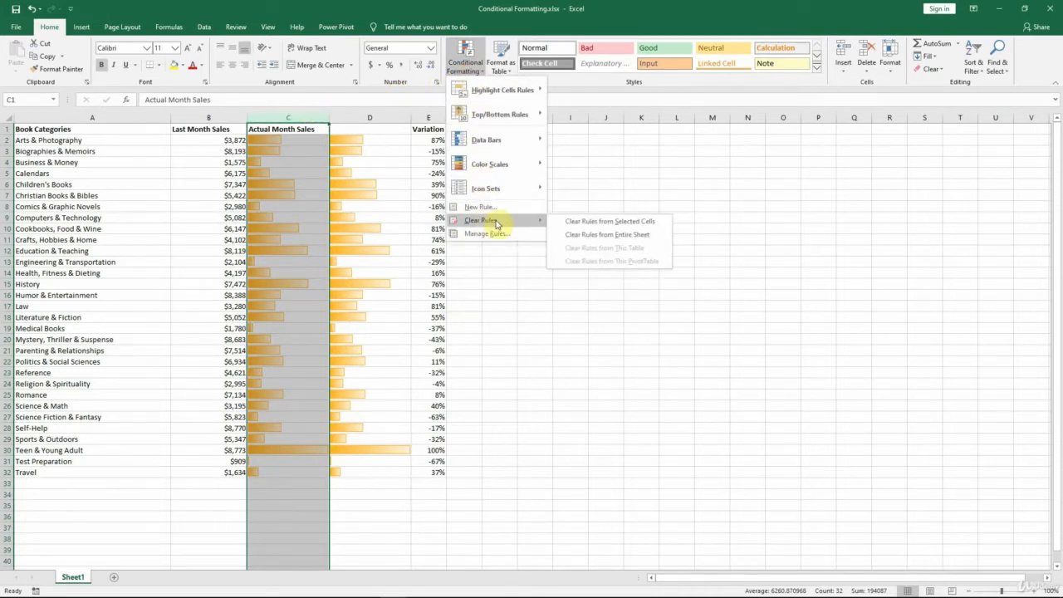
click(617, 222)
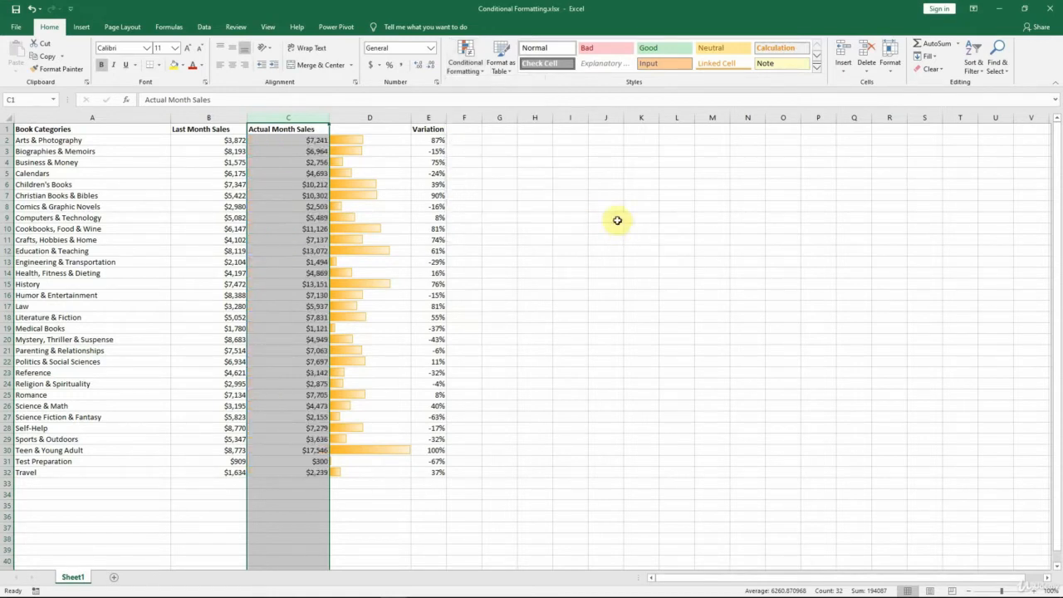
click(506, 196)
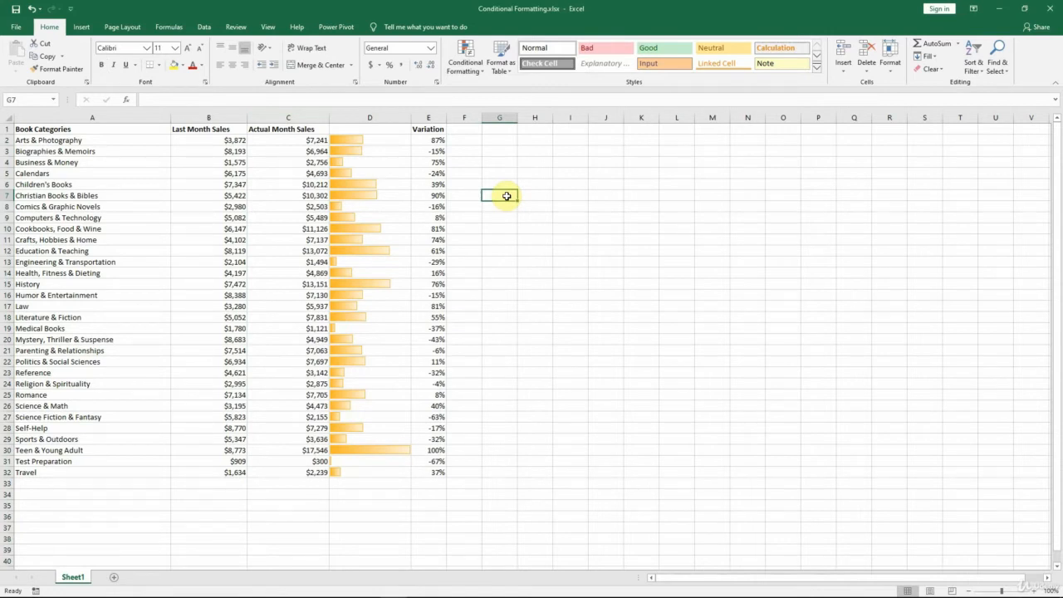
Apply a green-to-white color scale to the Last Month Sales values in B2:B32.
drag(223, 140, 216, 471)
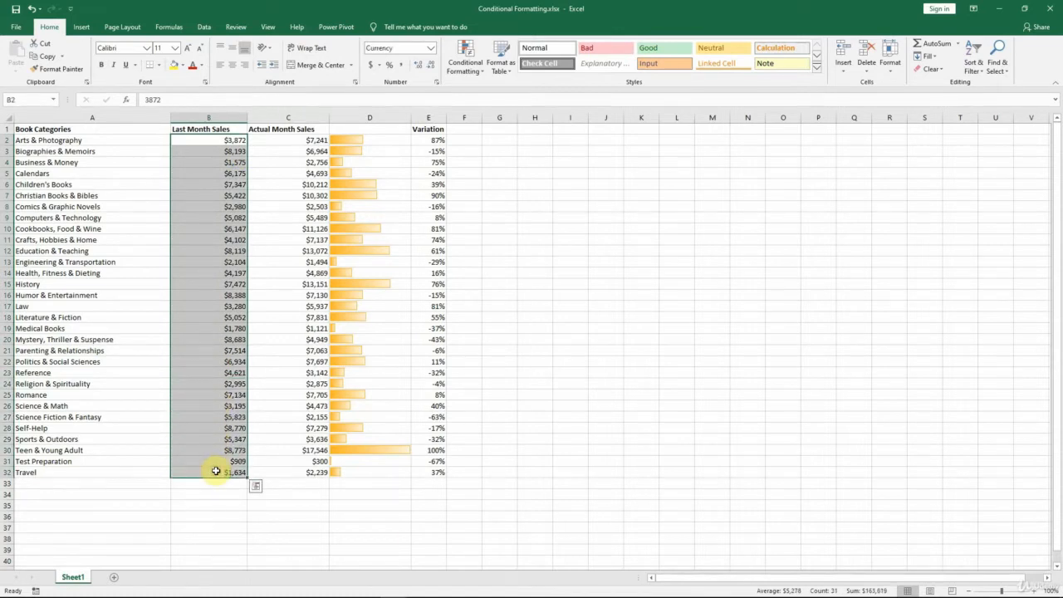
click(478, 73)
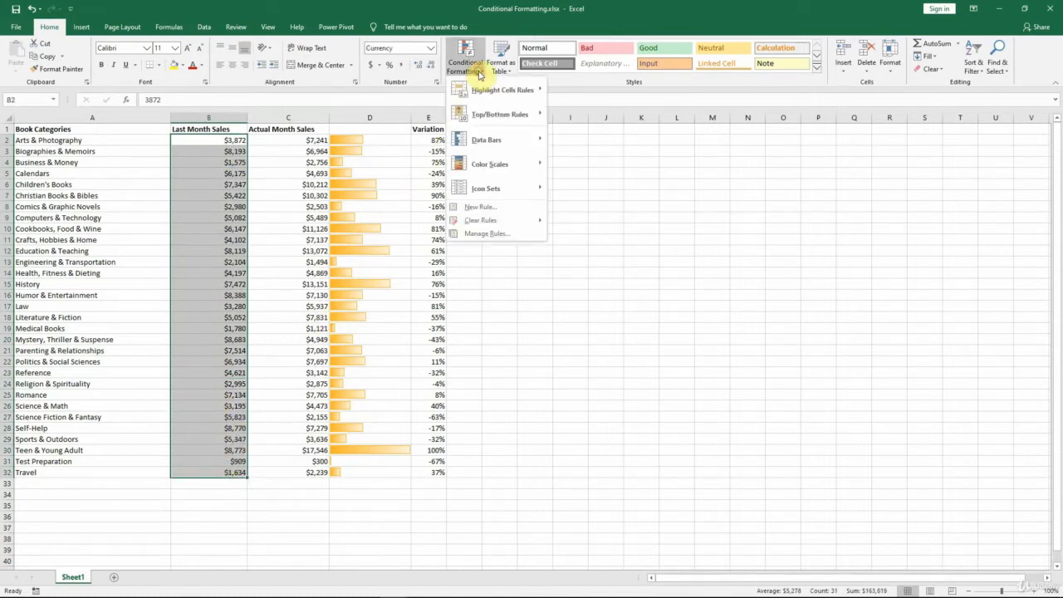
mouse_move(488, 164)
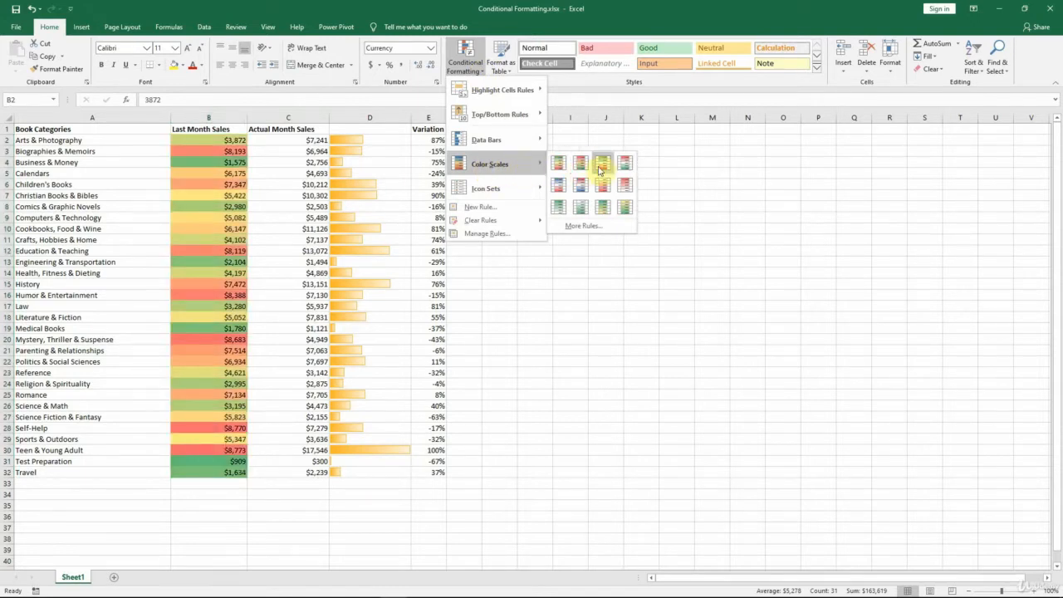
click(560, 208)
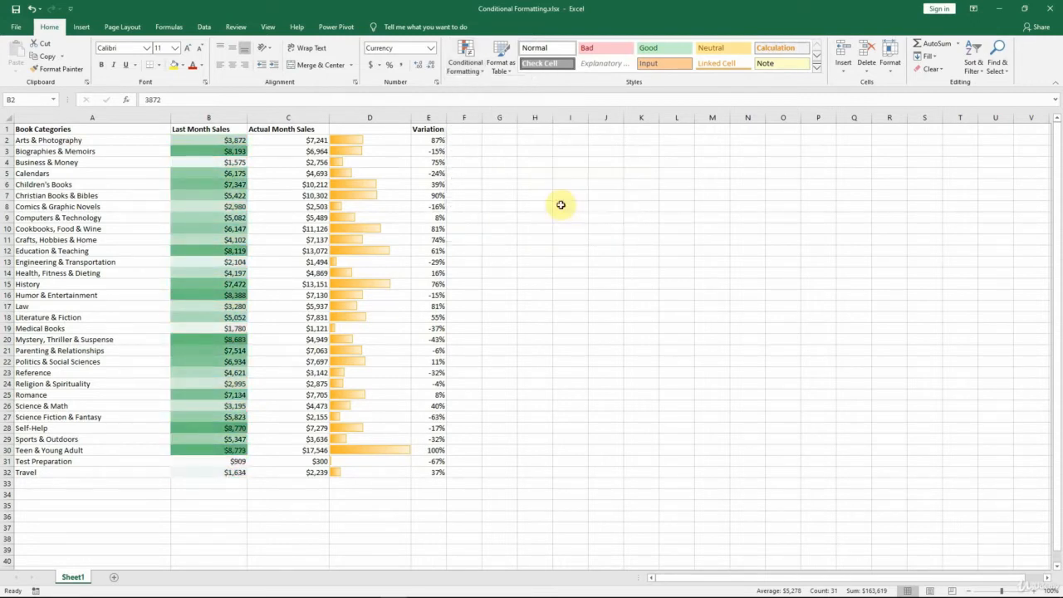
click(498, 287)
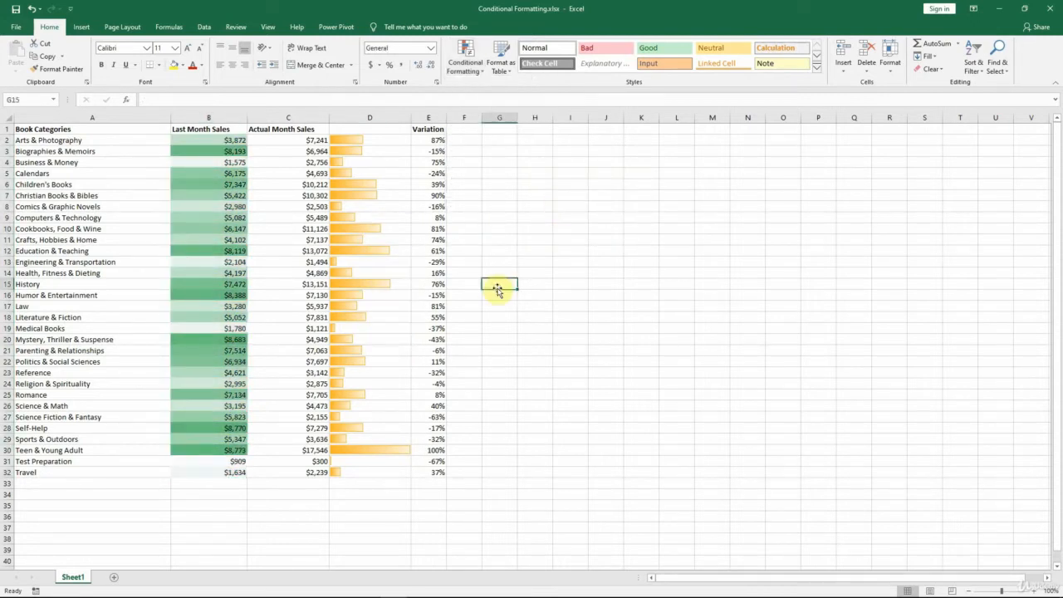
click(189, 293)
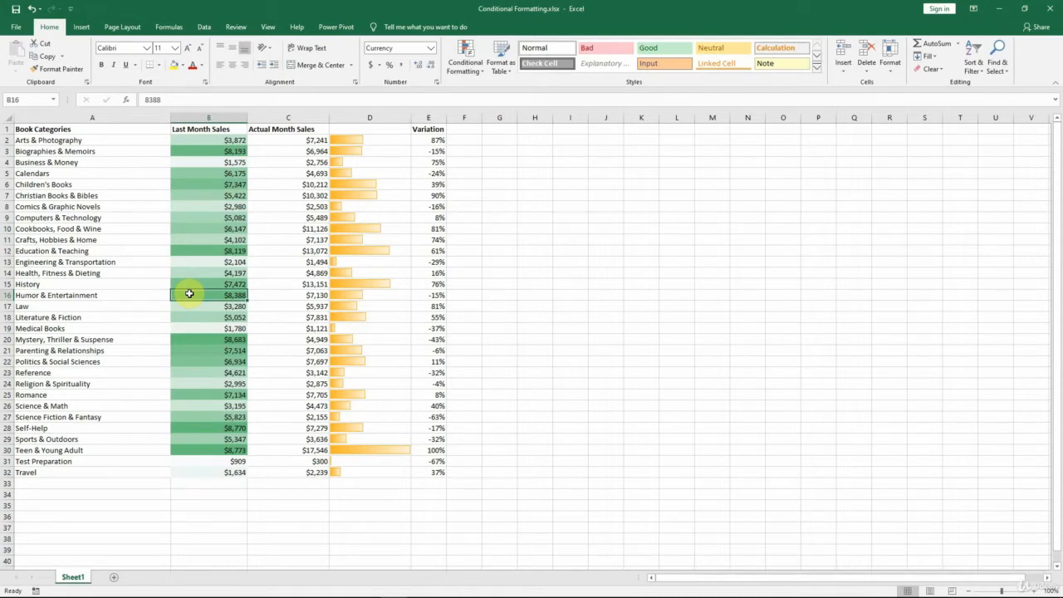
Apply the directional icon set with three colored arrows to the Variation values in E2:E32.
click(428, 138)
drag(428, 138, 440, 473)
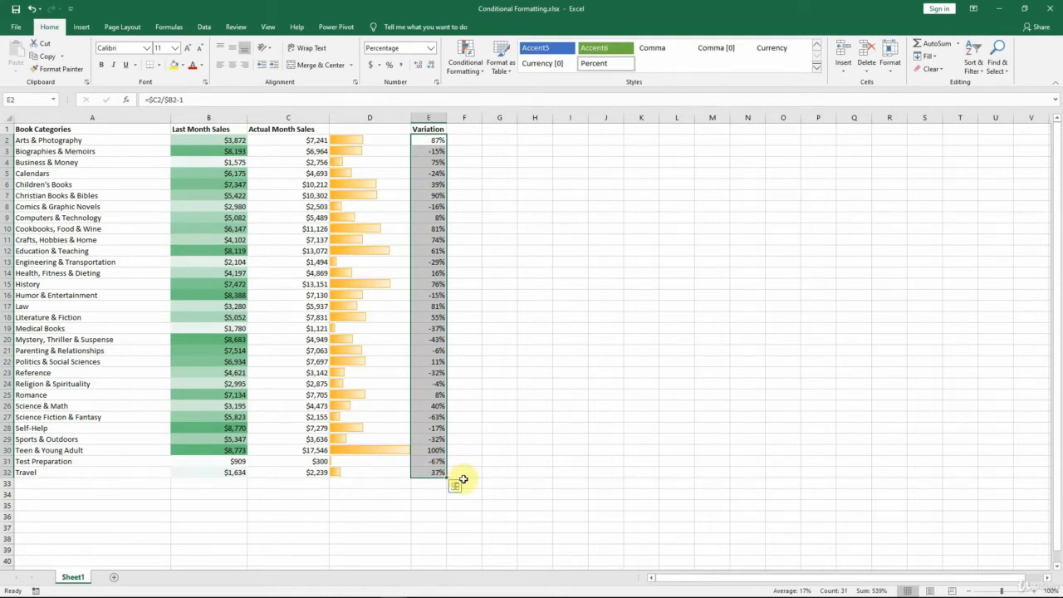
click(475, 66)
mouse_move(481, 189)
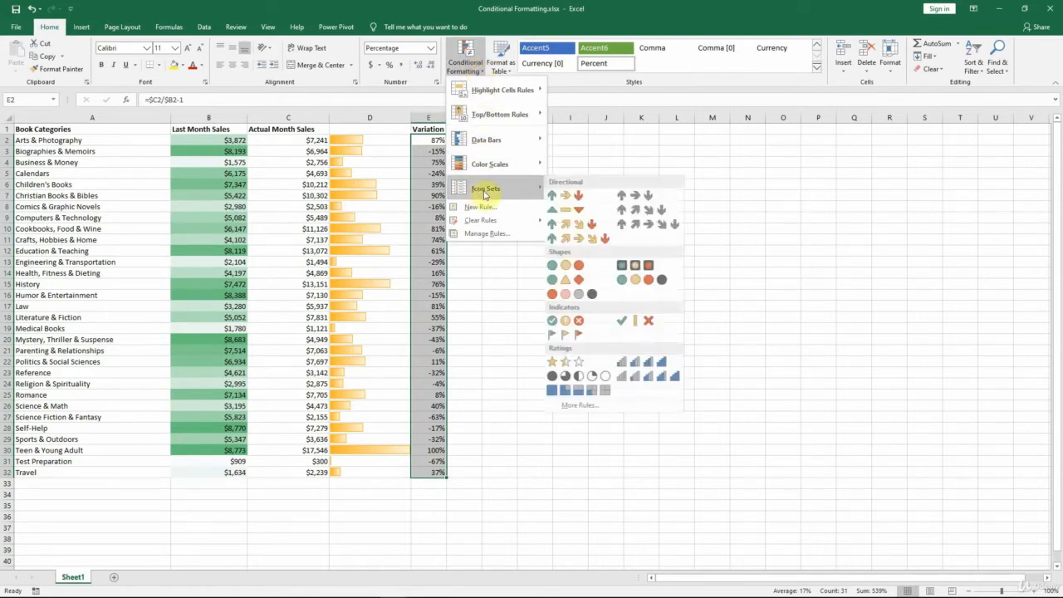
click(594, 199)
click(509, 199)
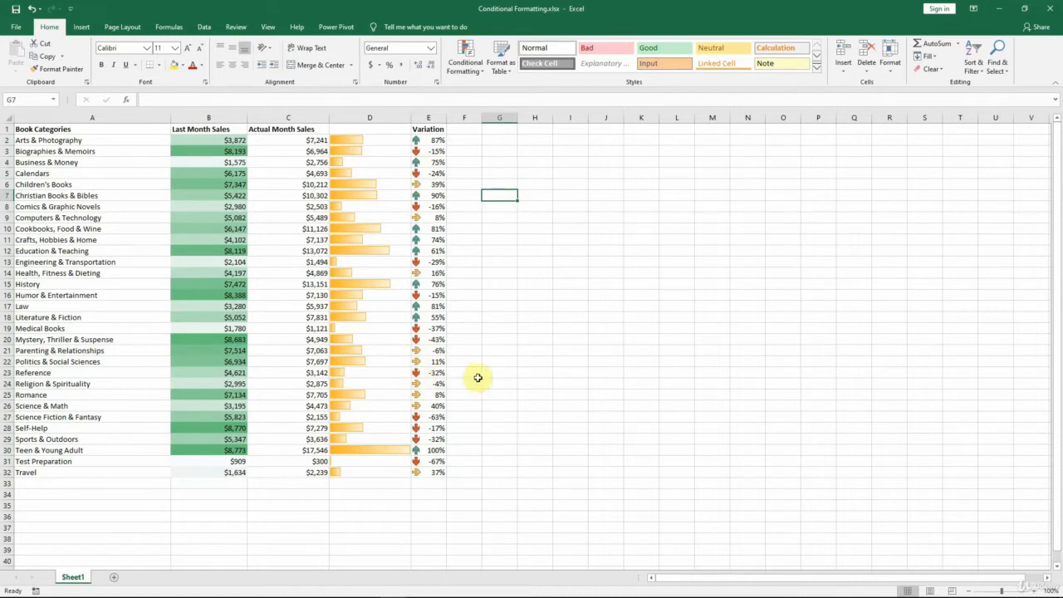
Edit the icon set rule for E2:E32 so the green arrow starts at 50 percent and the yellow at 0 percent, and apply it.
click(433, 285)
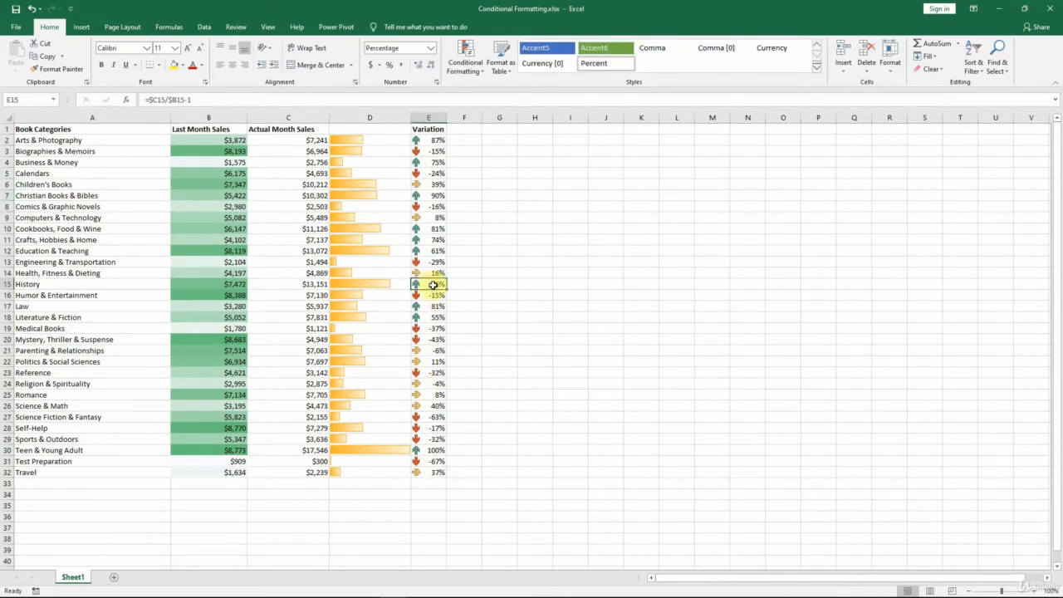
click(476, 66)
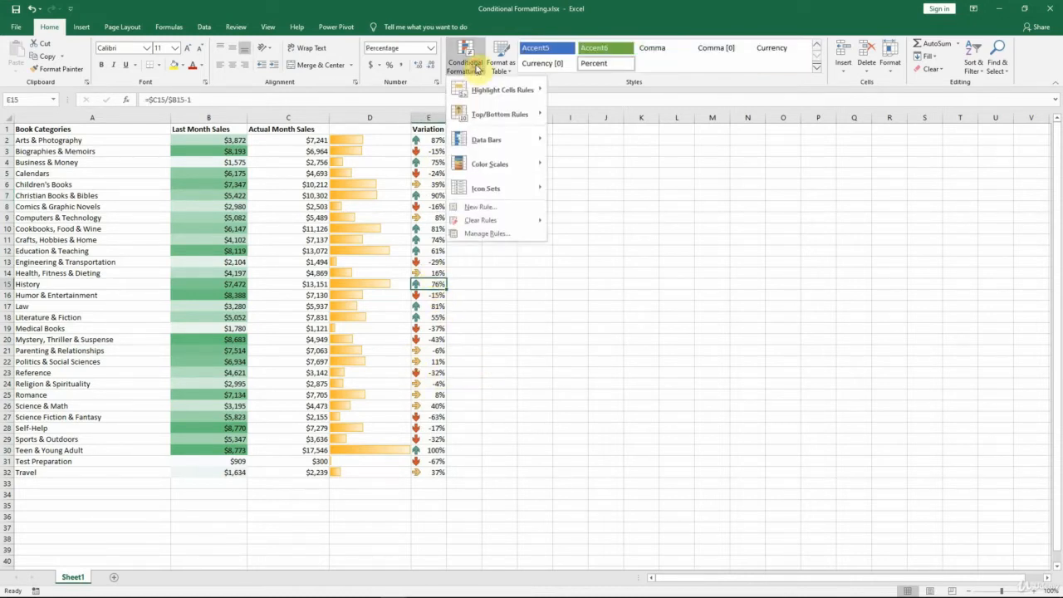
click(477, 233)
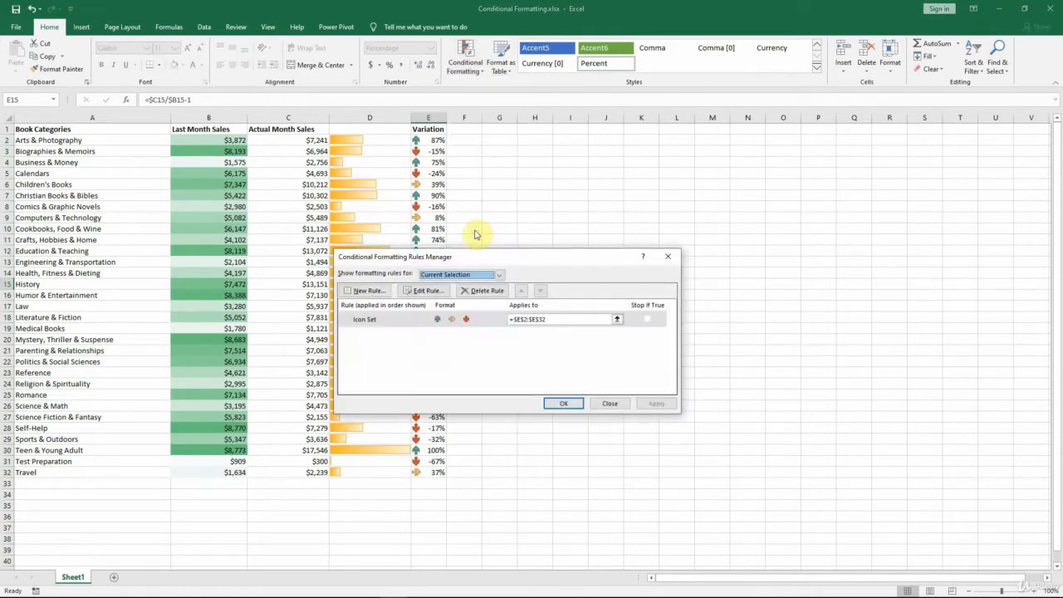
click(451, 322)
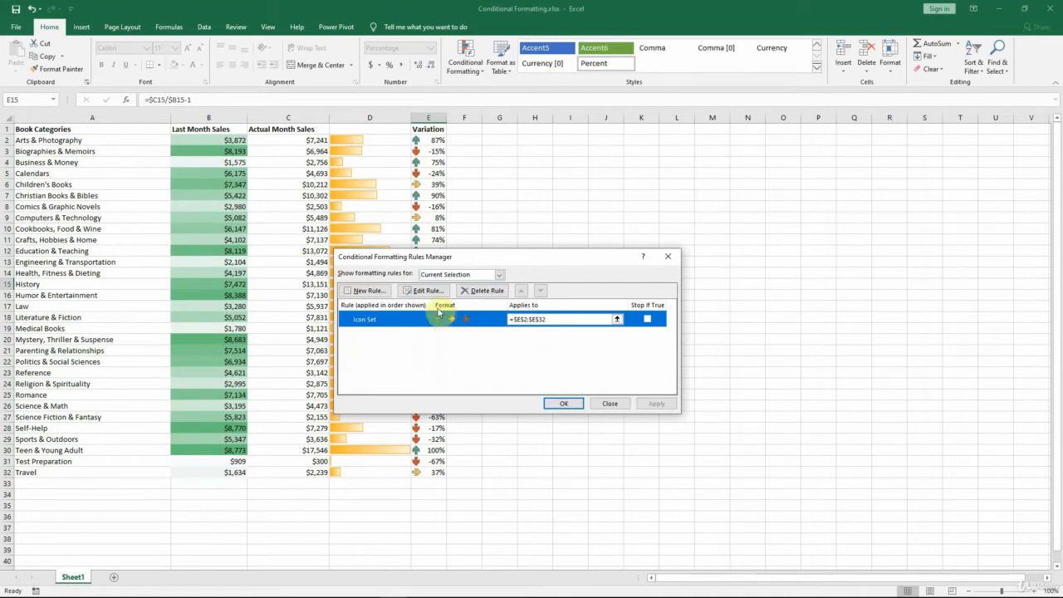
click(440, 291)
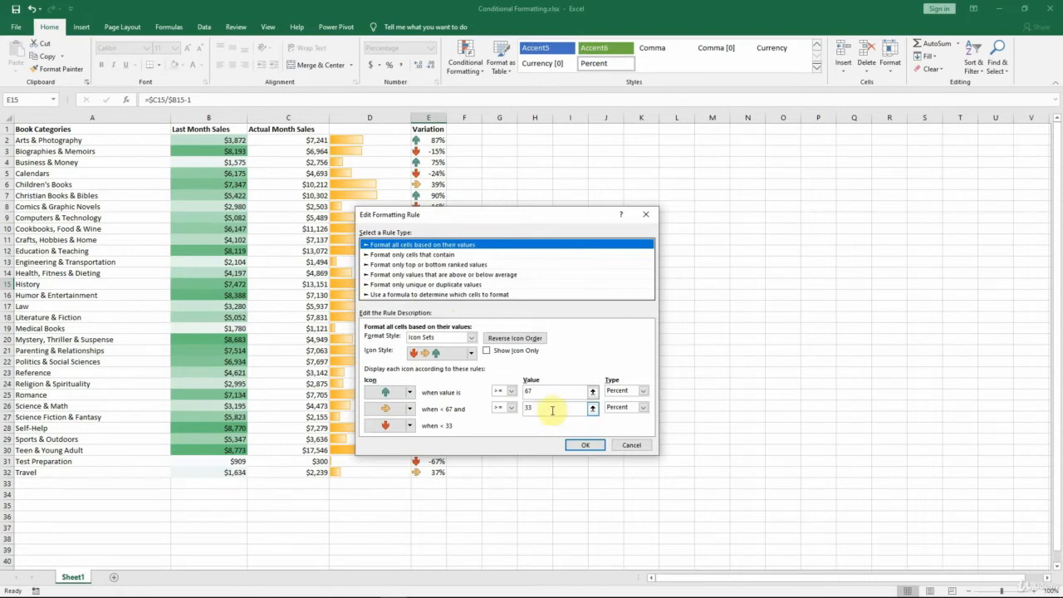
click(524, 391)
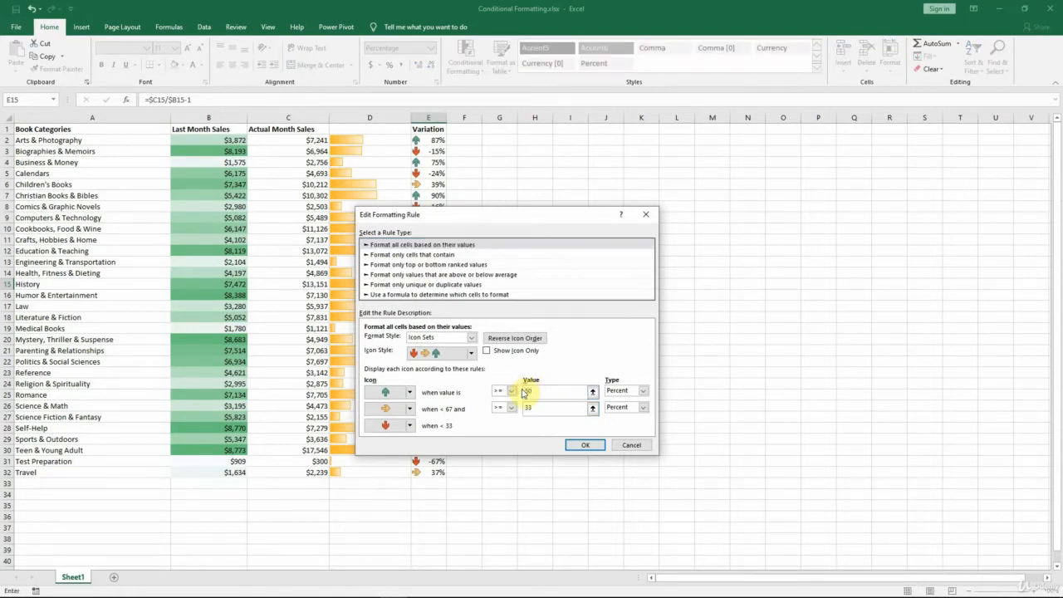
text(50)
click(531, 406)
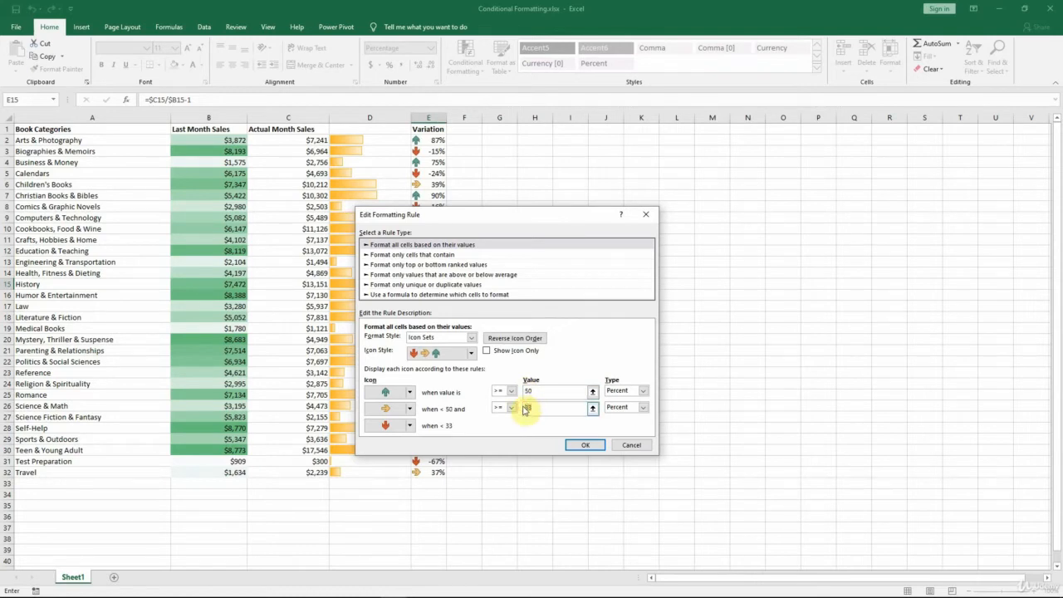
text(0)
key(Tab)
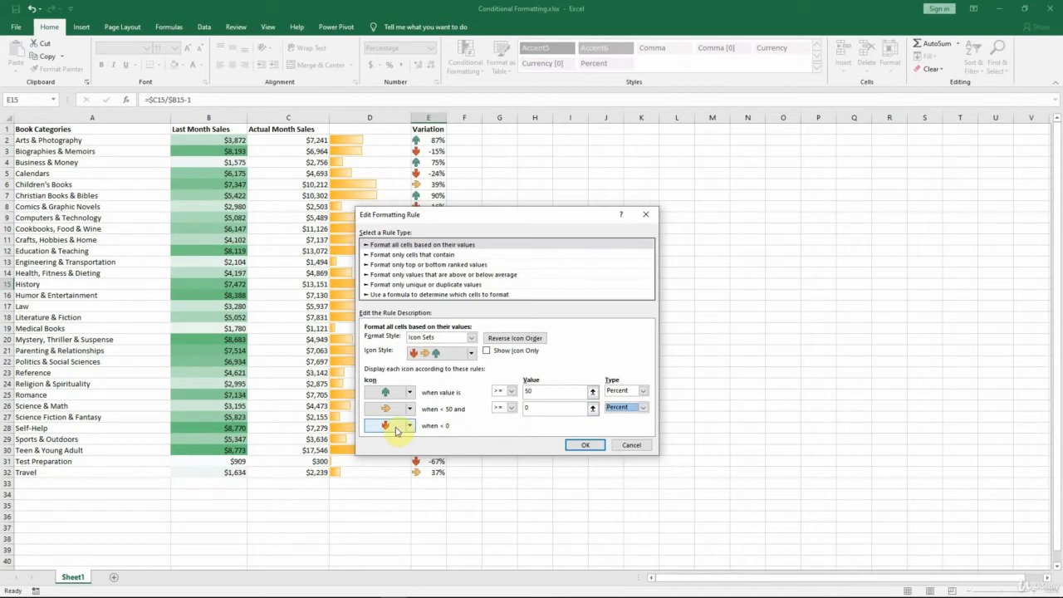
click(598, 445)
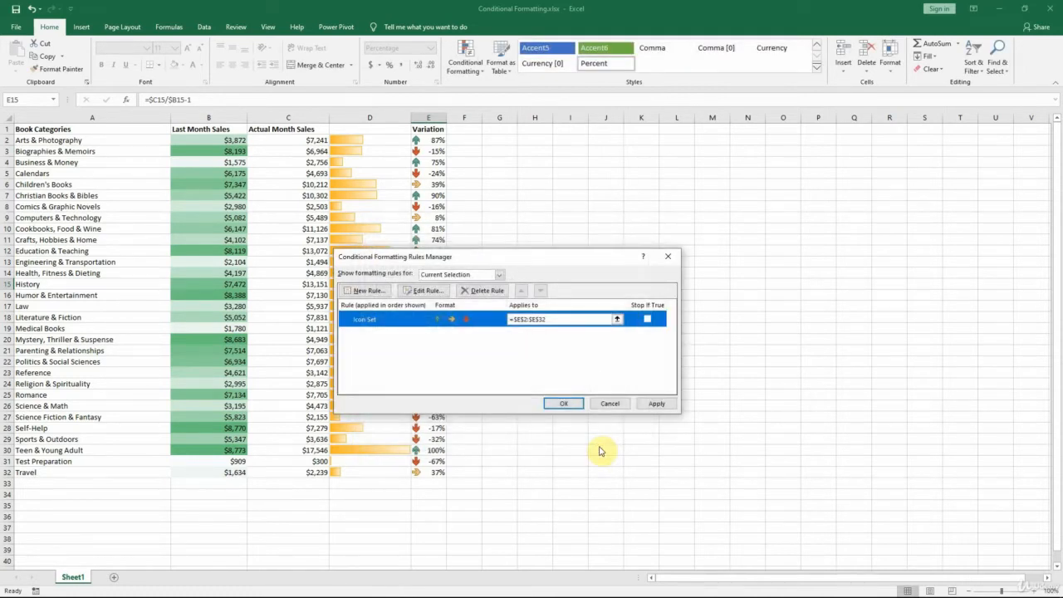
click(568, 404)
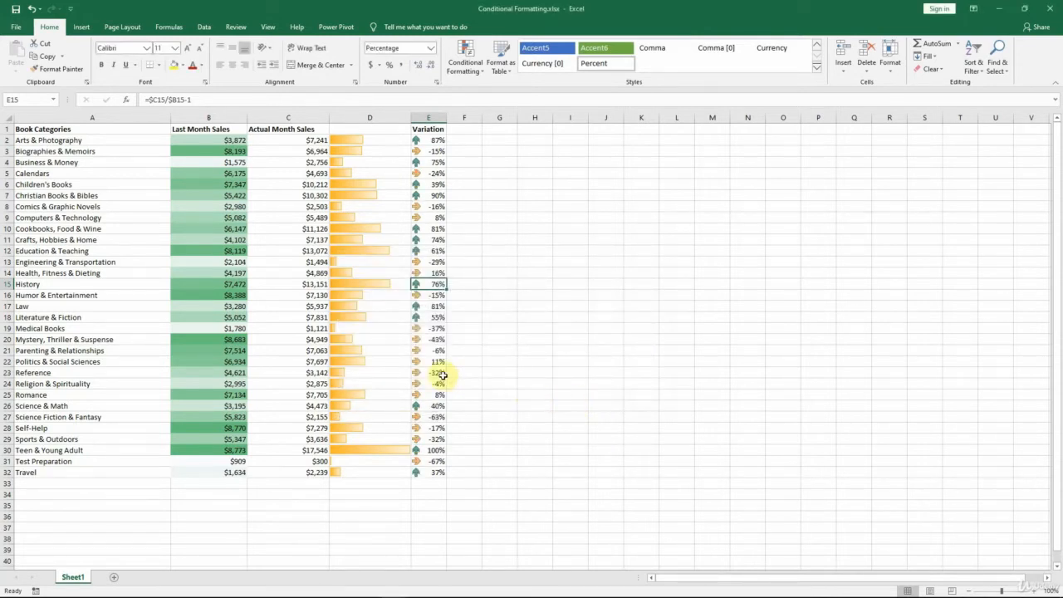
Reopen the Variation icon set rule for editing and change the type of both thresholds to Number.
click(422, 339)
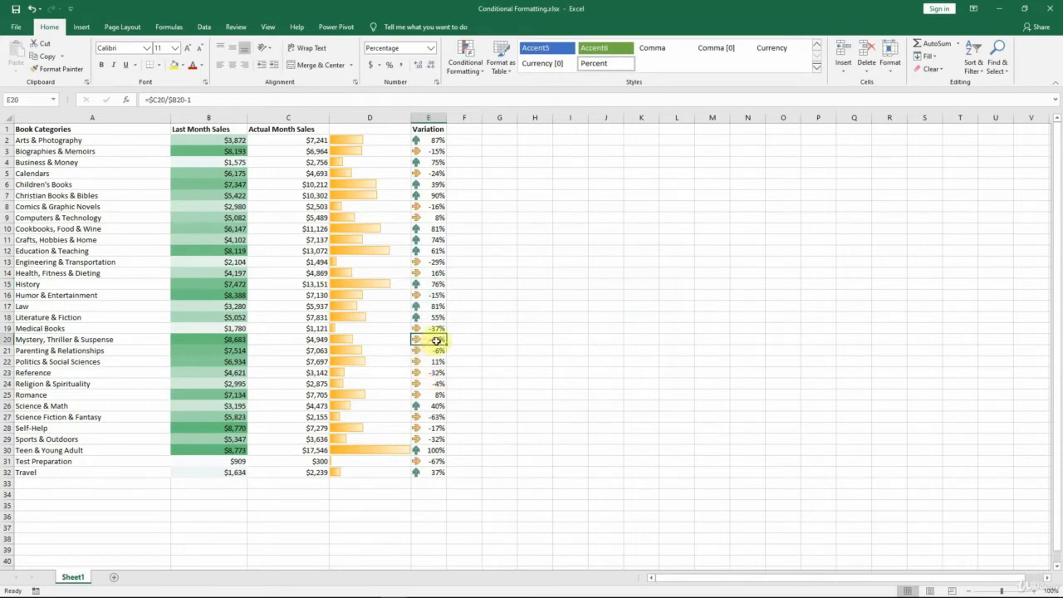
click(466, 58)
click(486, 233)
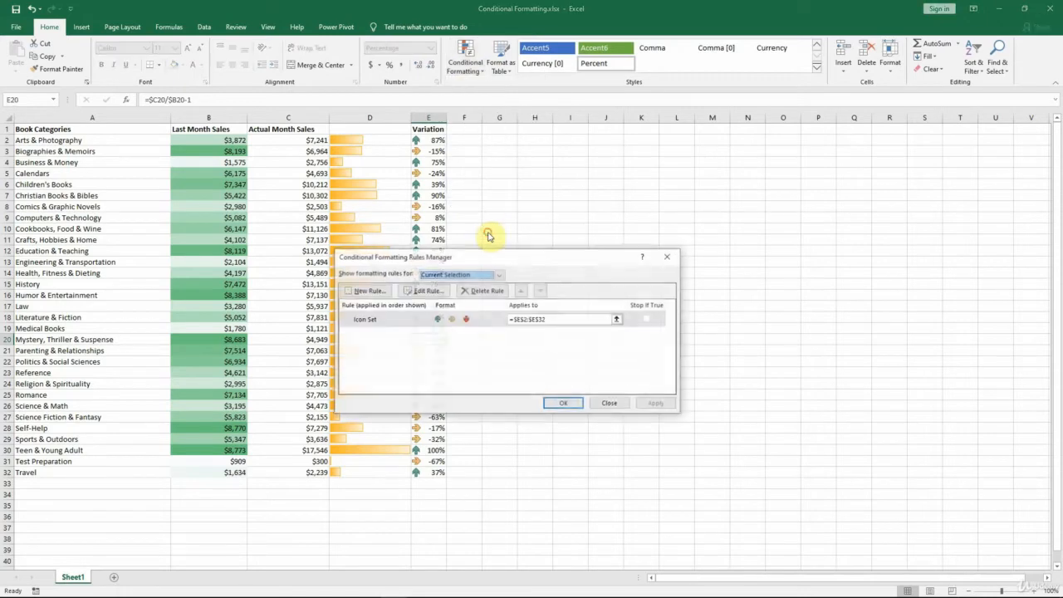
click(456, 318)
click(438, 289)
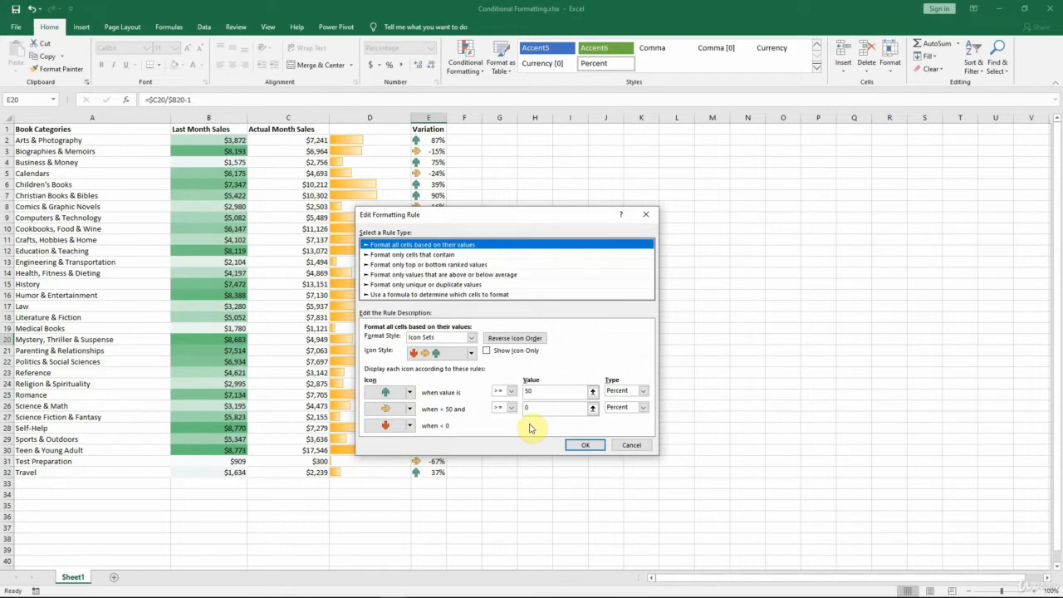
click(642, 390)
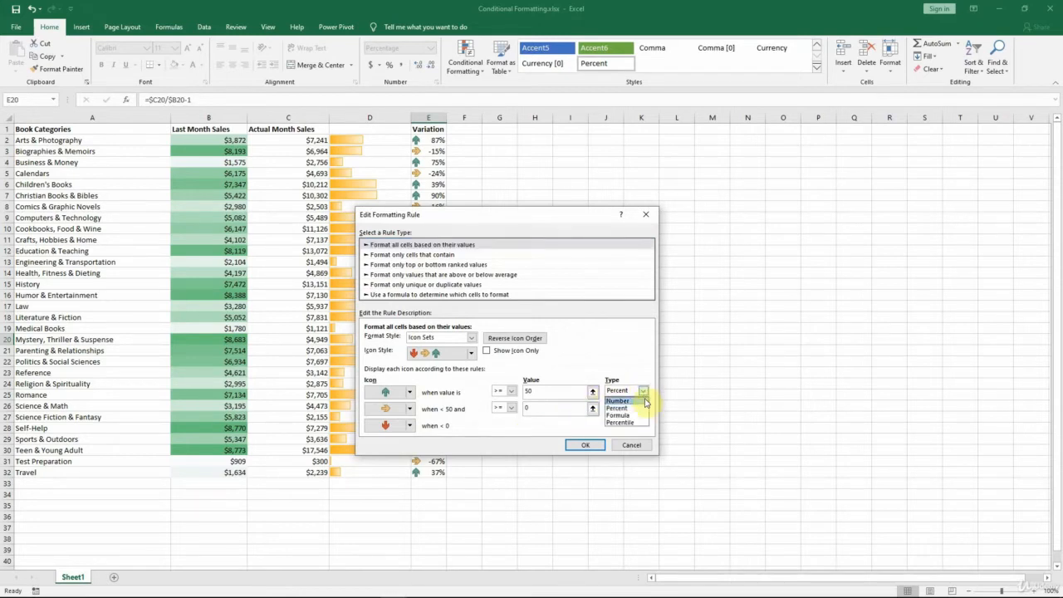
click(644, 401)
click(643, 407)
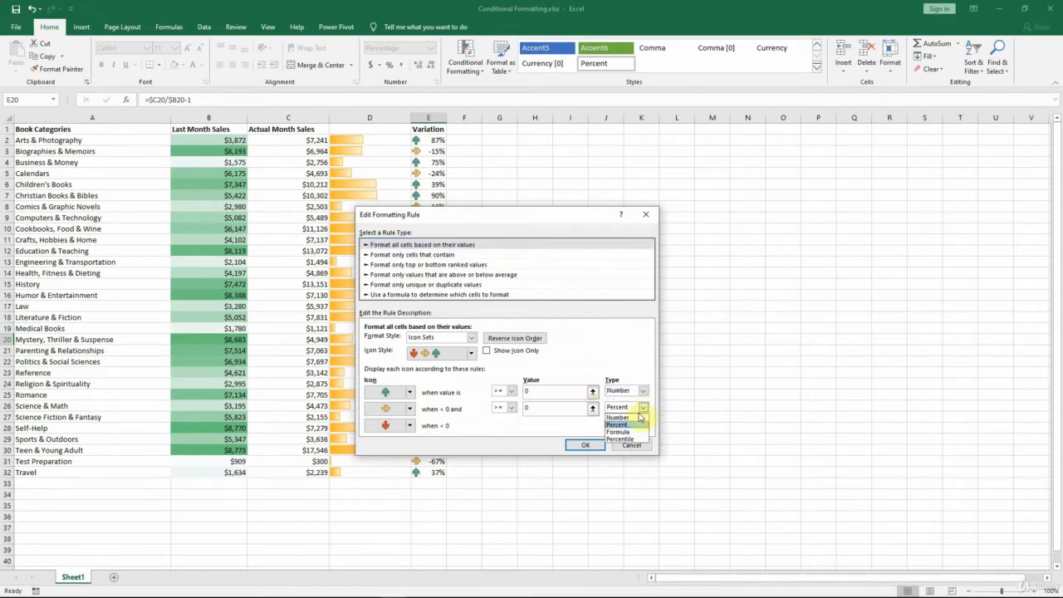
click(637, 417)
Set the green arrow threshold to 0.5, keep 0 for the yellow arrow, and apply the icon set rule.
click(548, 393)
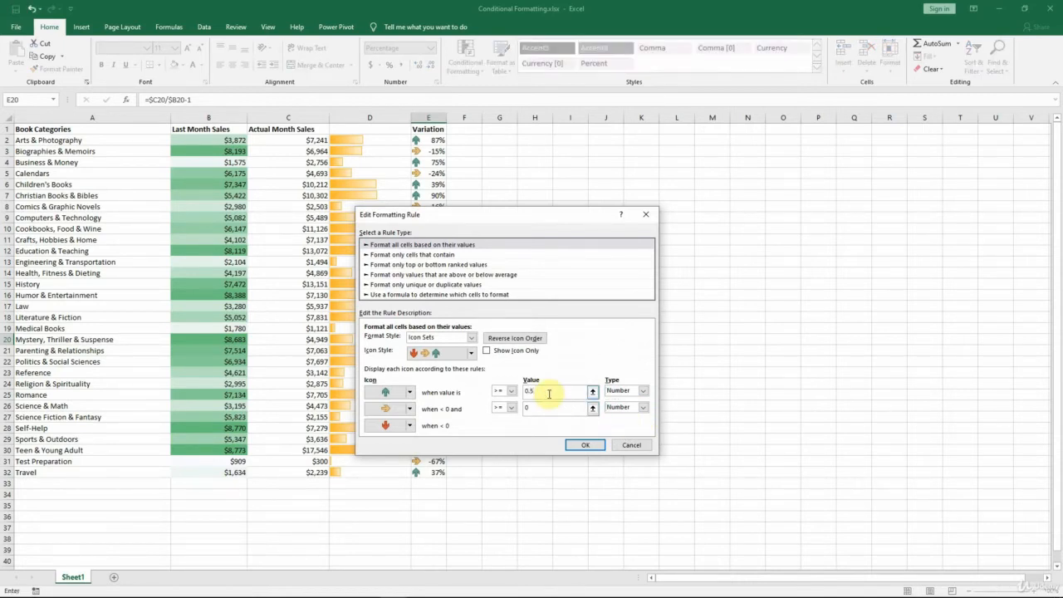
text(.5)
key(Tab)
click(541, 407)
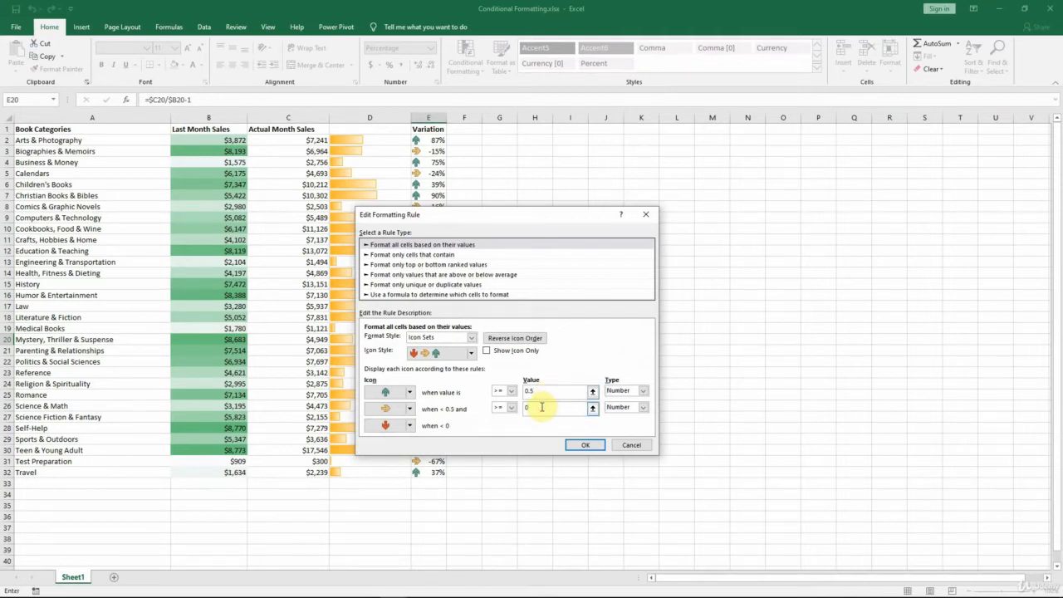
click(584, 444)
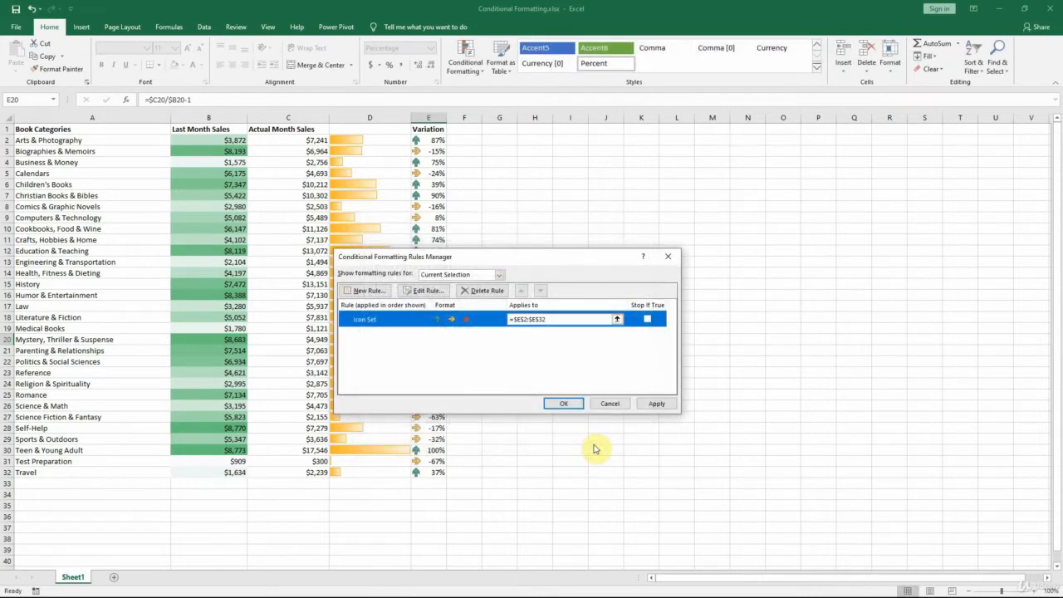
click(573, 404)
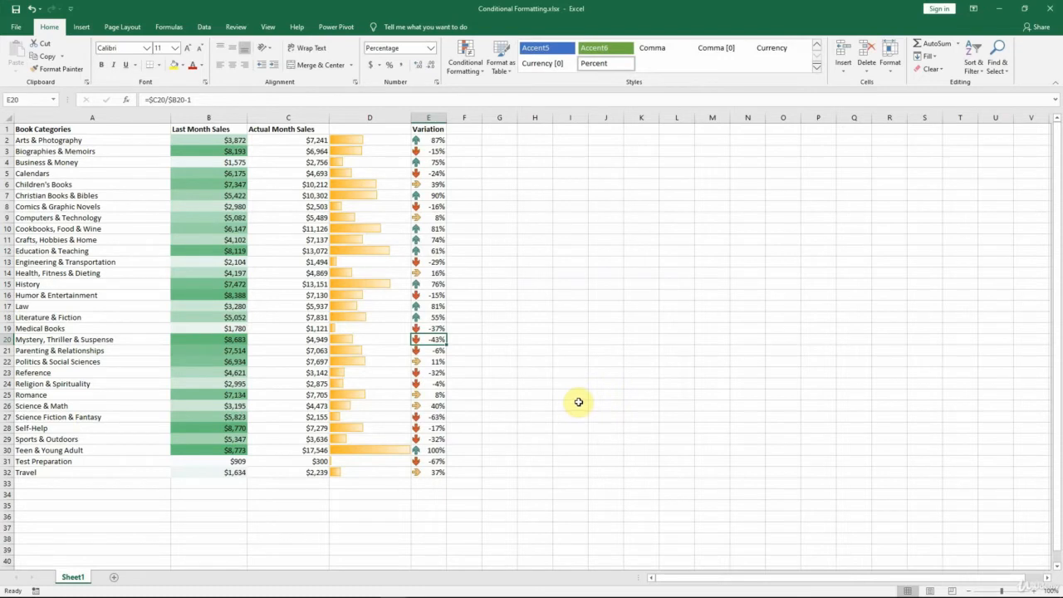
click(442, 406)
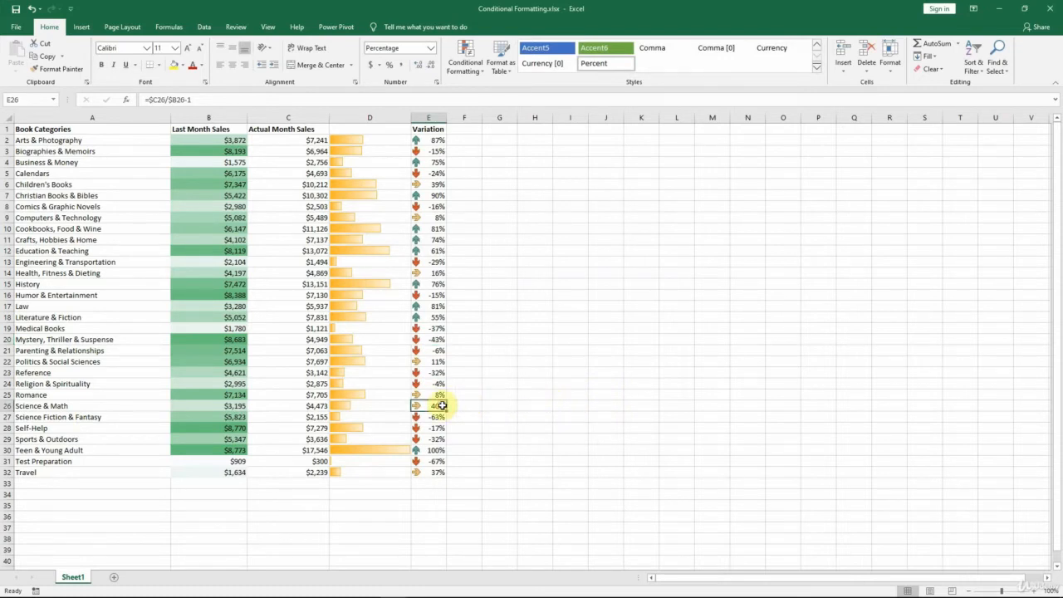
click(438, 384)
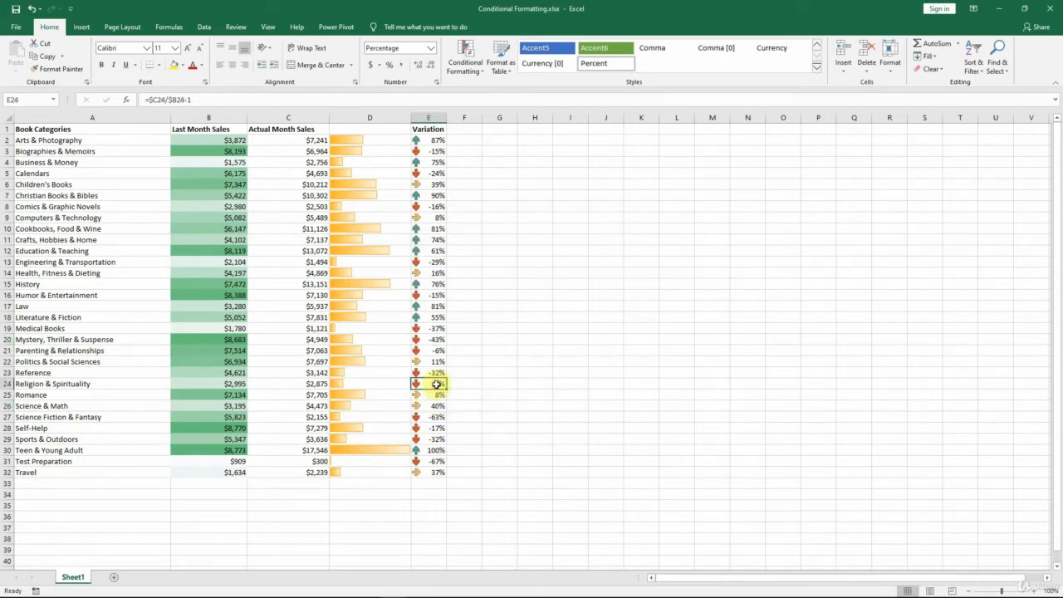
click(438, 251)
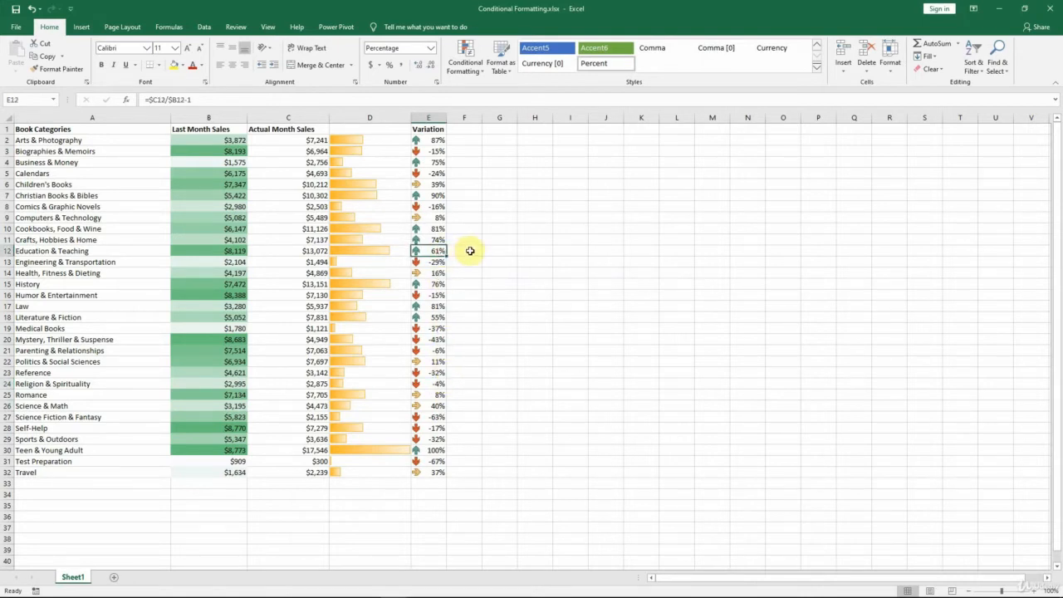
Copy the Variation formula from E2 into F2 and clear the conditional formatting rules from F2 only.
click(435, 142)
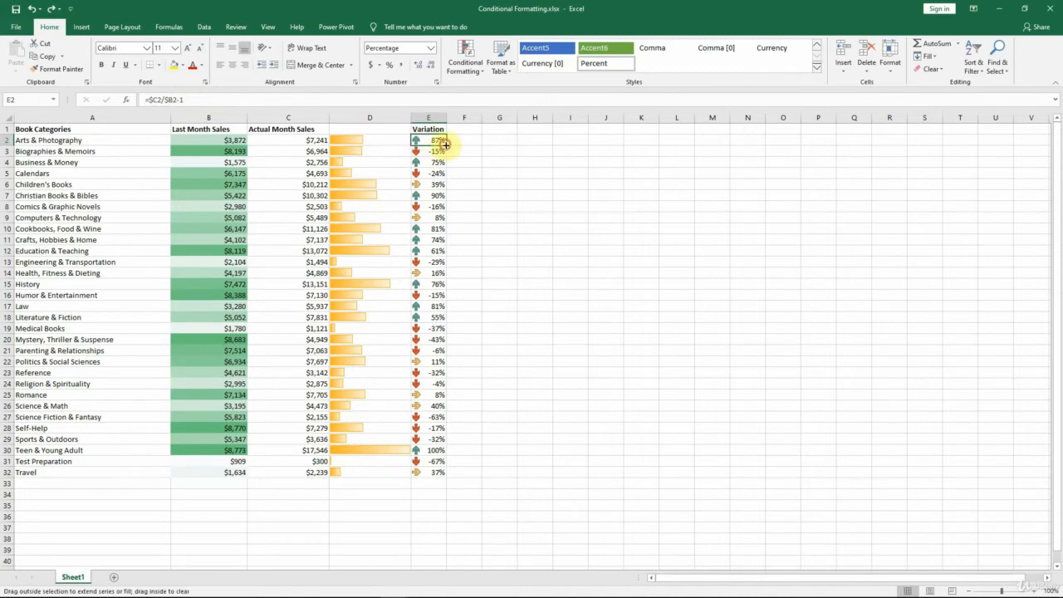
drag(446, 145, 472, 146)
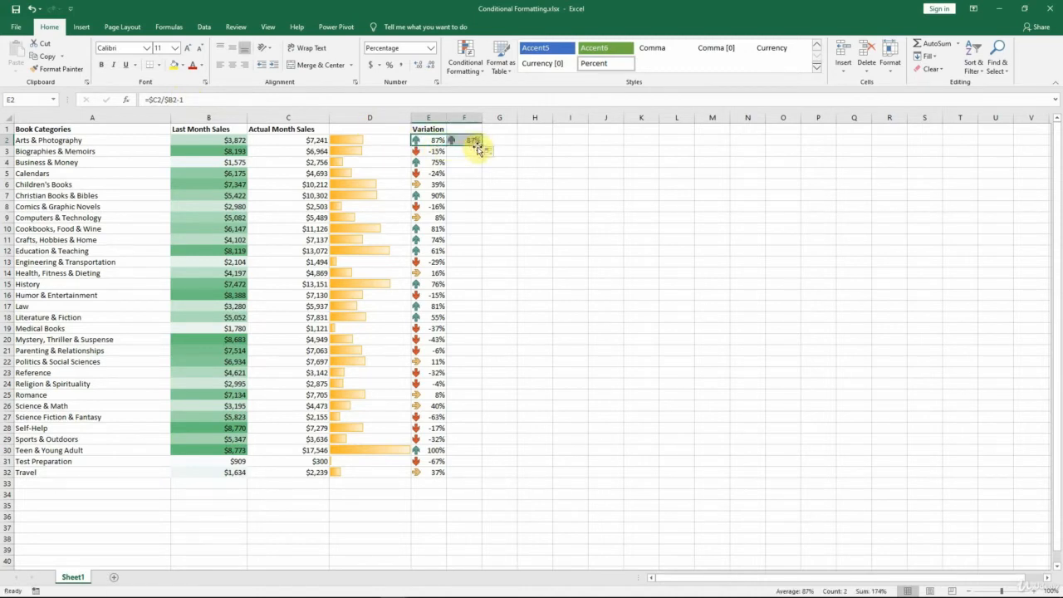
click(469, 140)
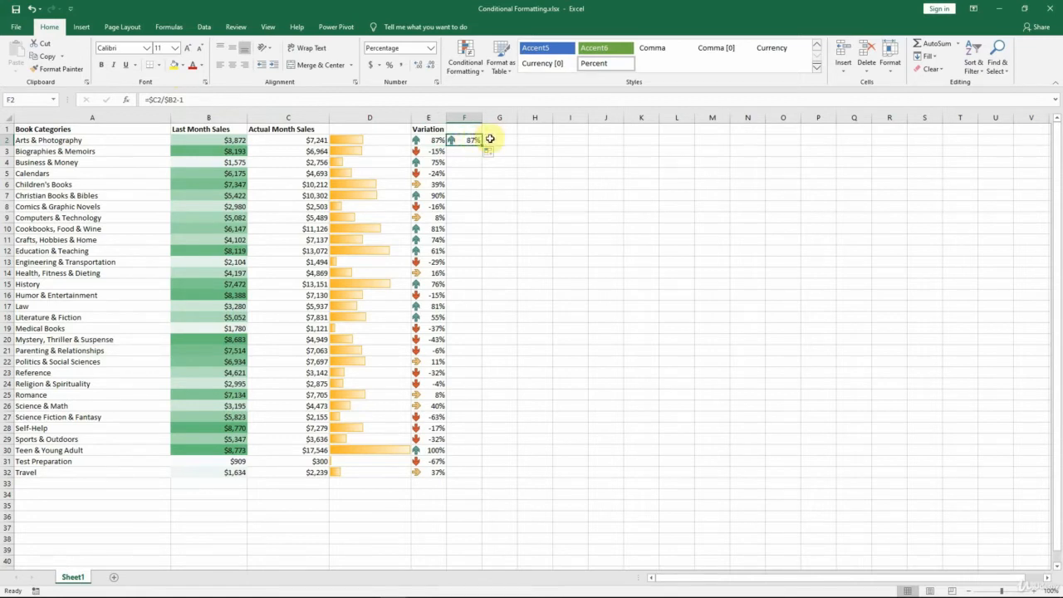
click(475, 70)
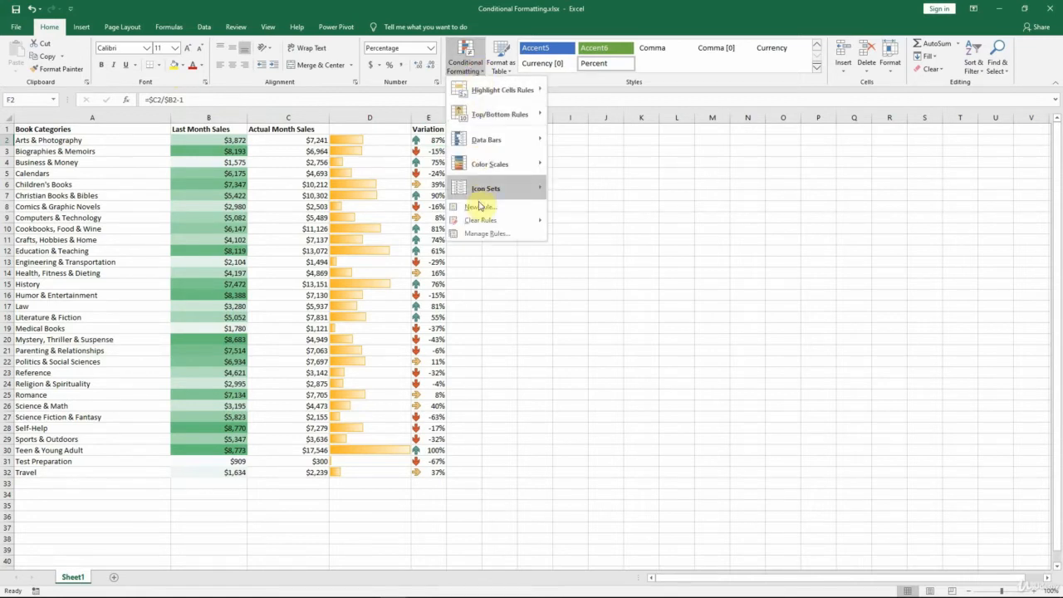
mouse_move(478, 221)
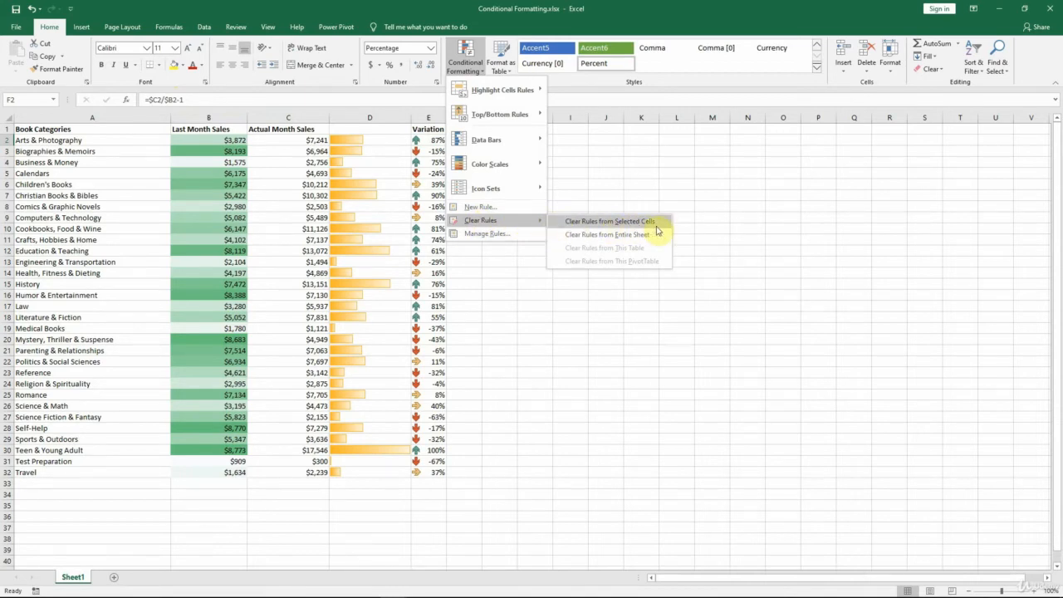
click(610, 222)
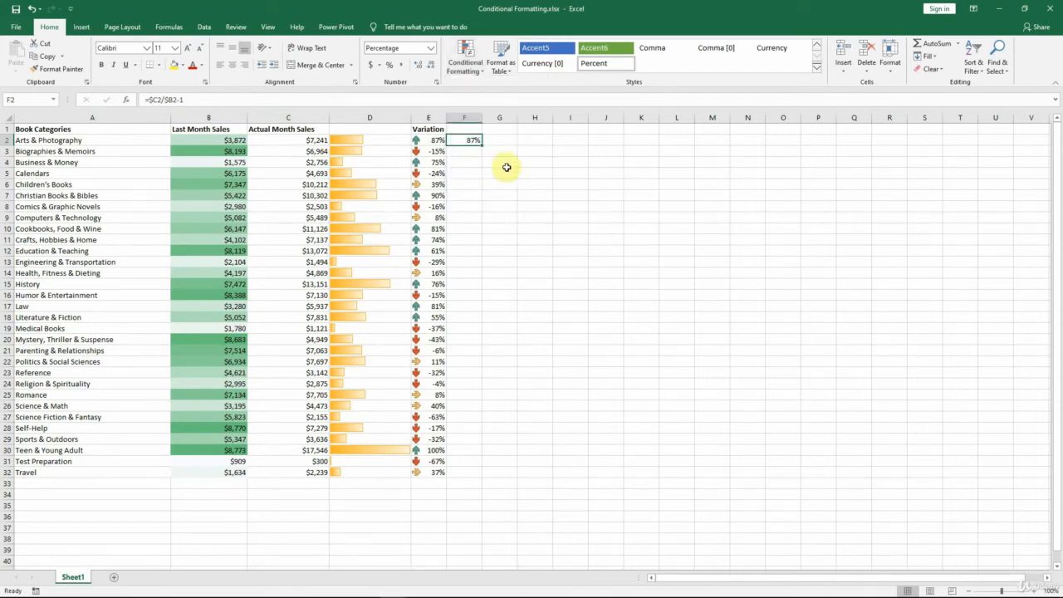
Fill the formula from F2 down to F32 and apply green gradient-fill data bars to those cells.
drag(482, 146, 484, 477)
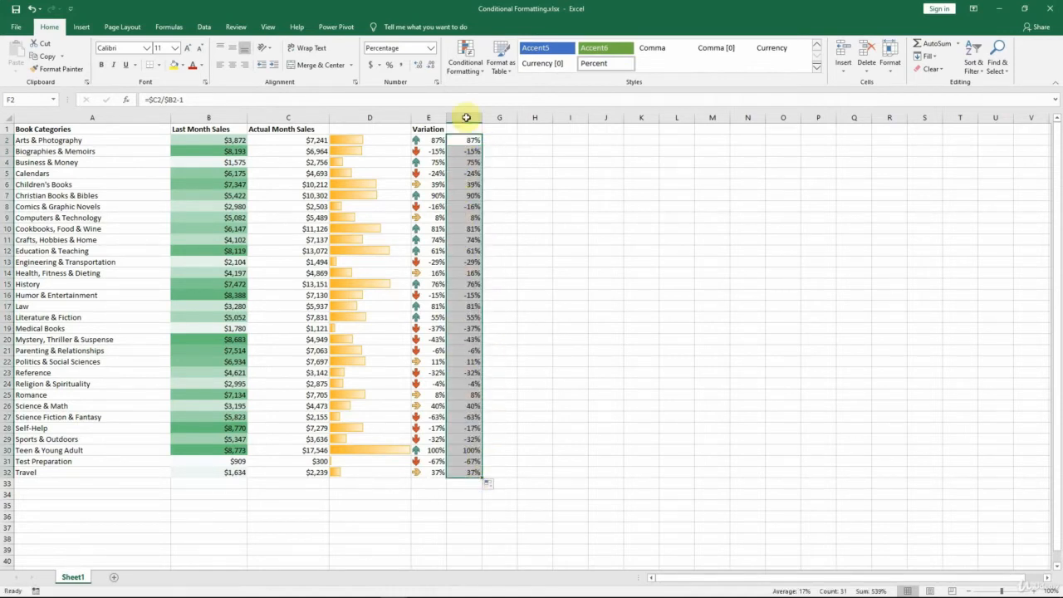
click(470, 70)
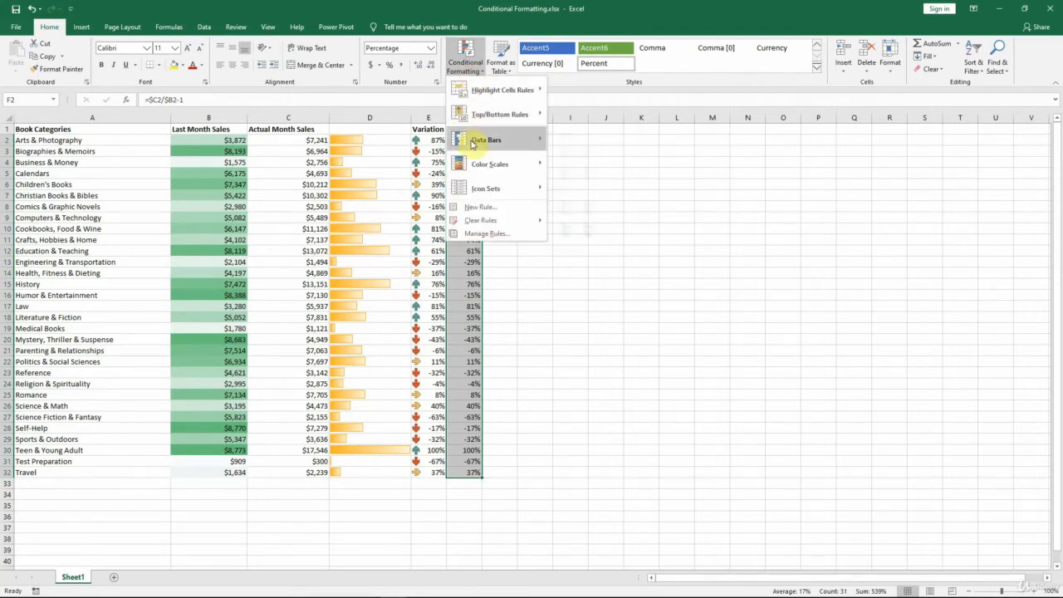
mouse_move(477, 143)
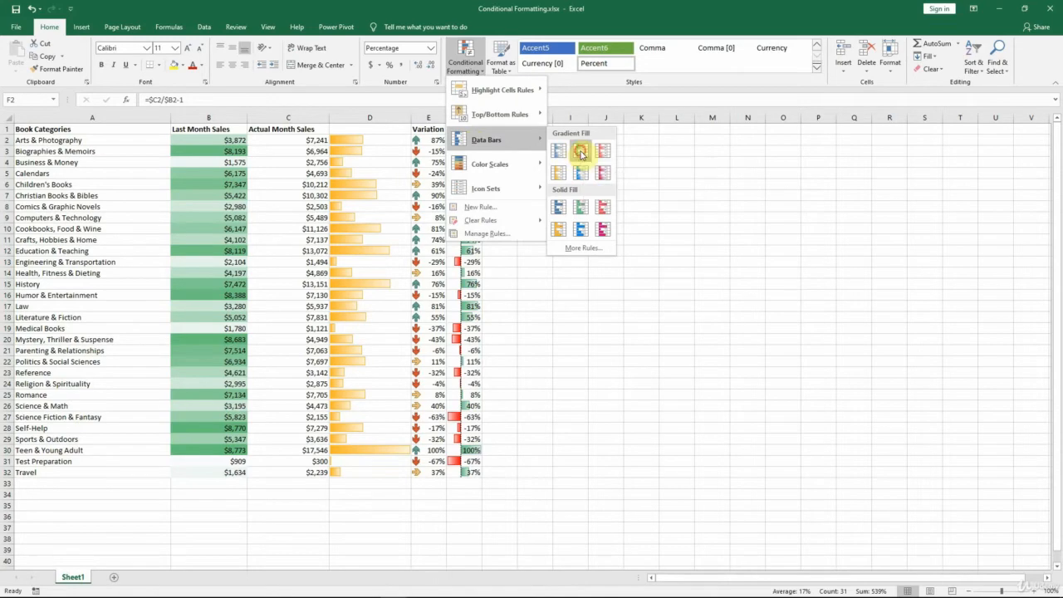
click(581, 152)
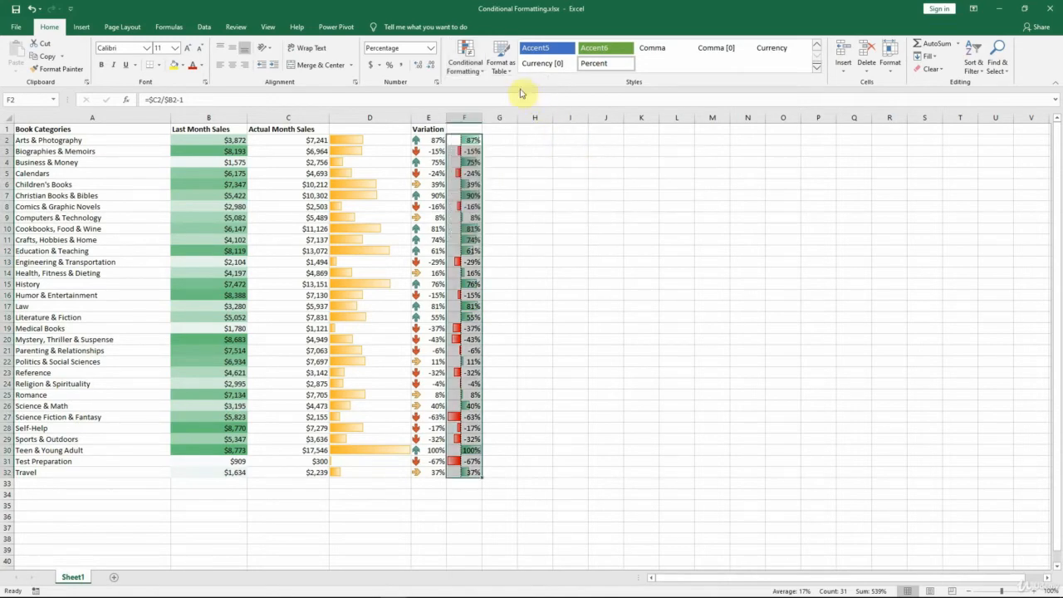
Edit the data bar rule on F2:F32 to show only the bars, and widen column F.
click(481, 69)
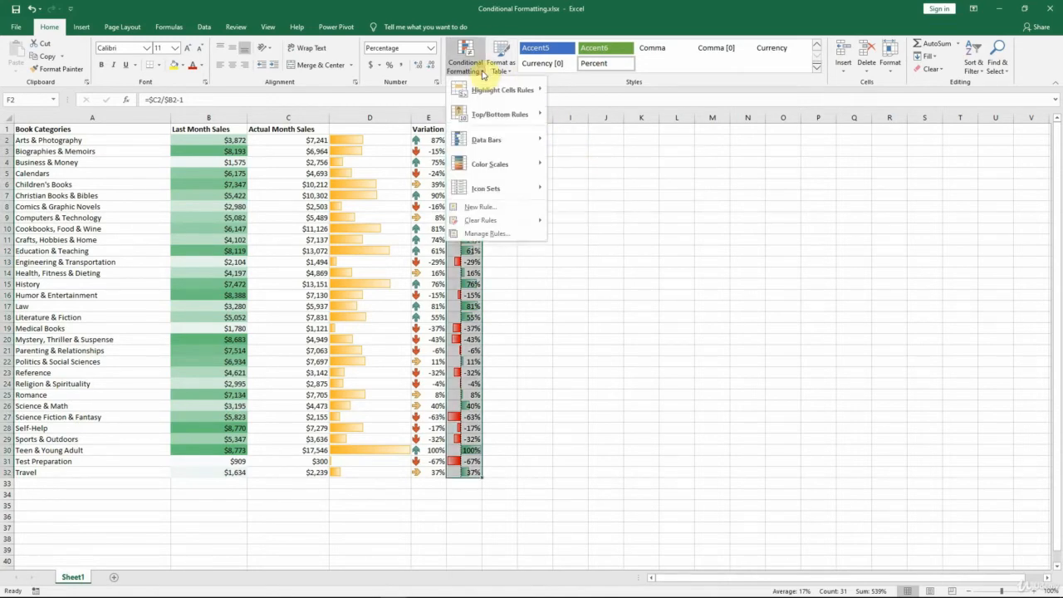
click(484, 234)
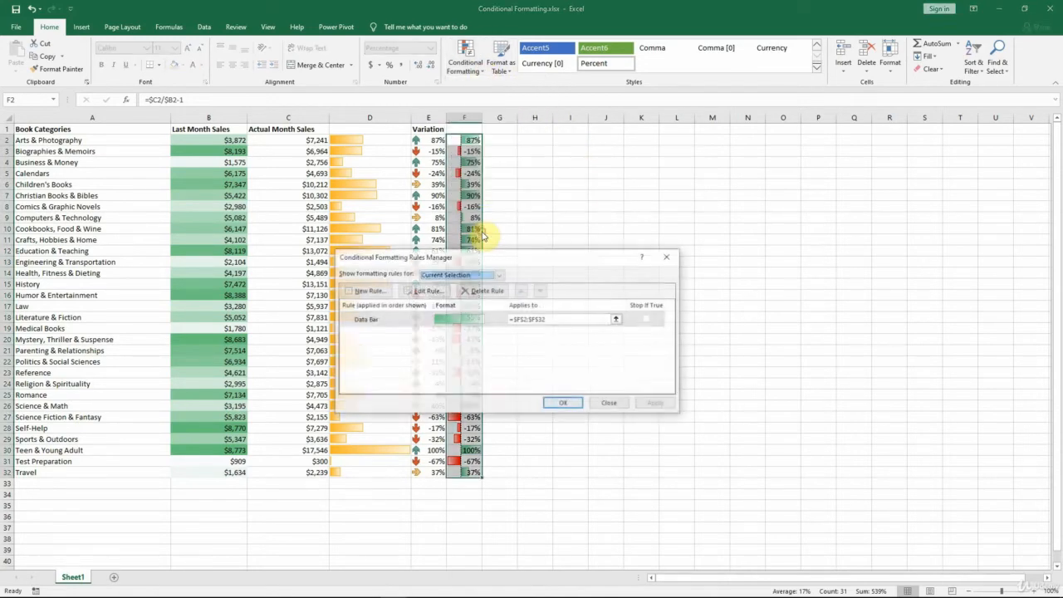
click(435, 290)
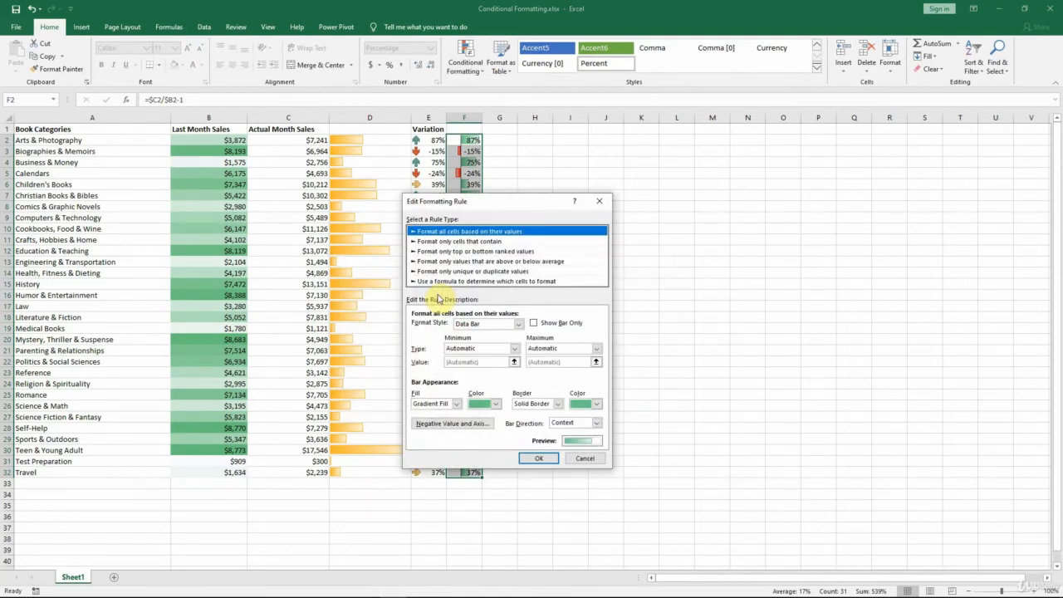
click(535, 323)
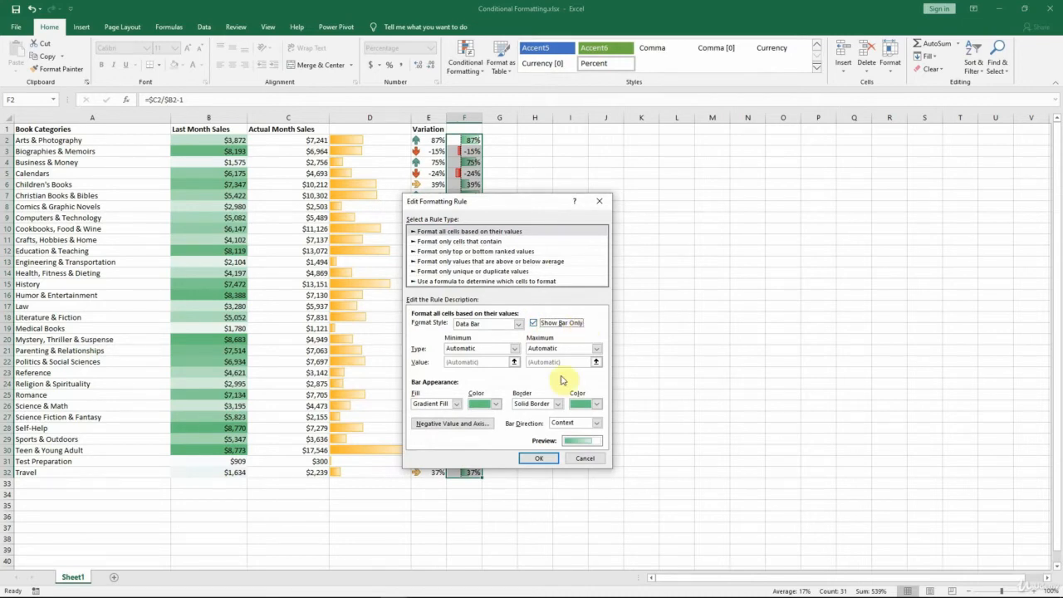
click(548, 458)
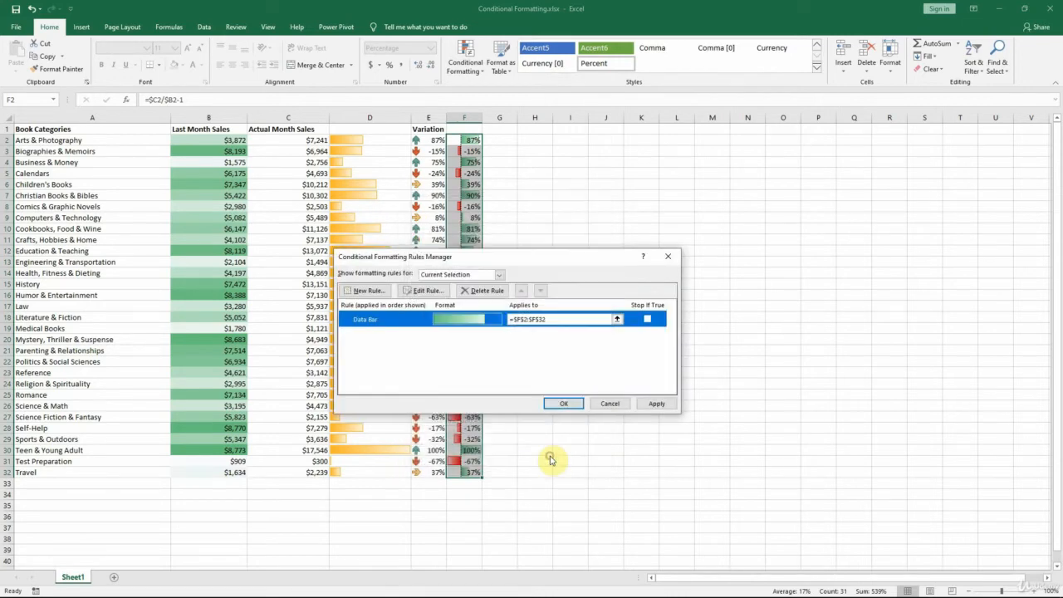
click(572, 405)
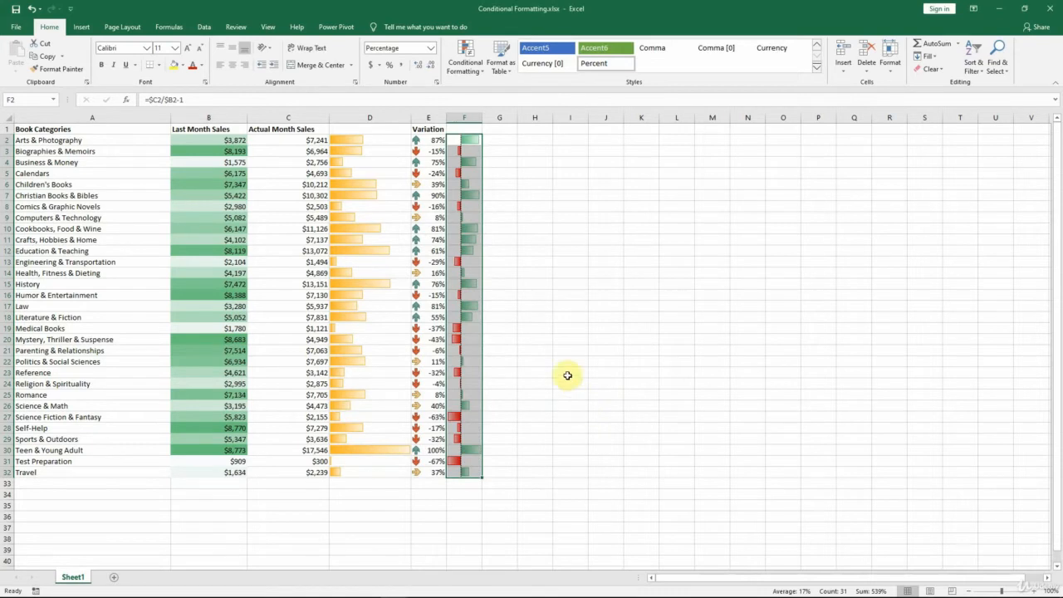
drag(482, 118, 565, 118)
click(612, 239)
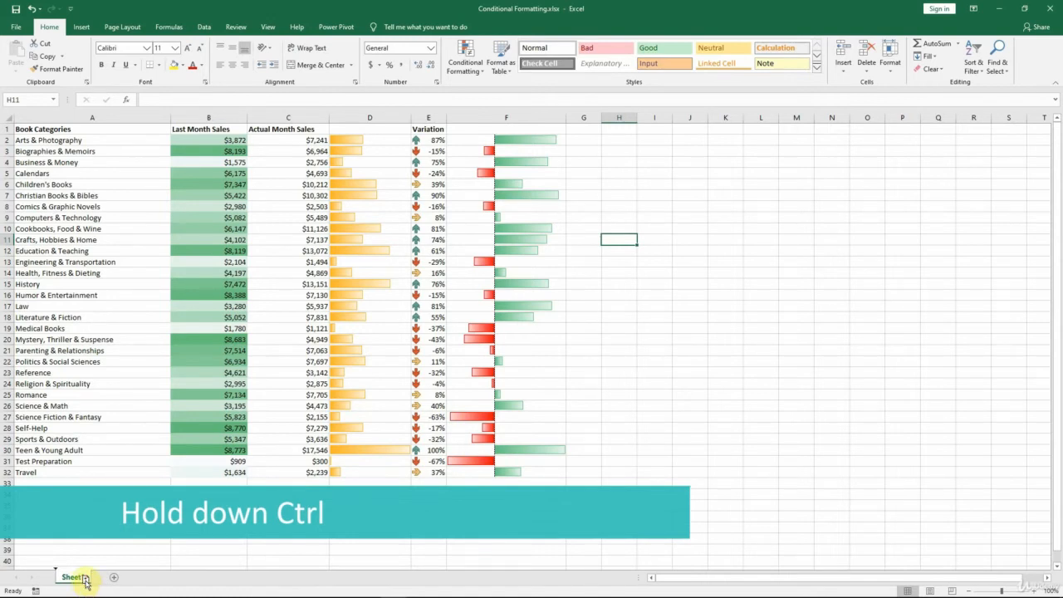
Duplicate Sheet1 within the workbook and rename the copy Sheet2.
drag(85, 581, 99, 580)
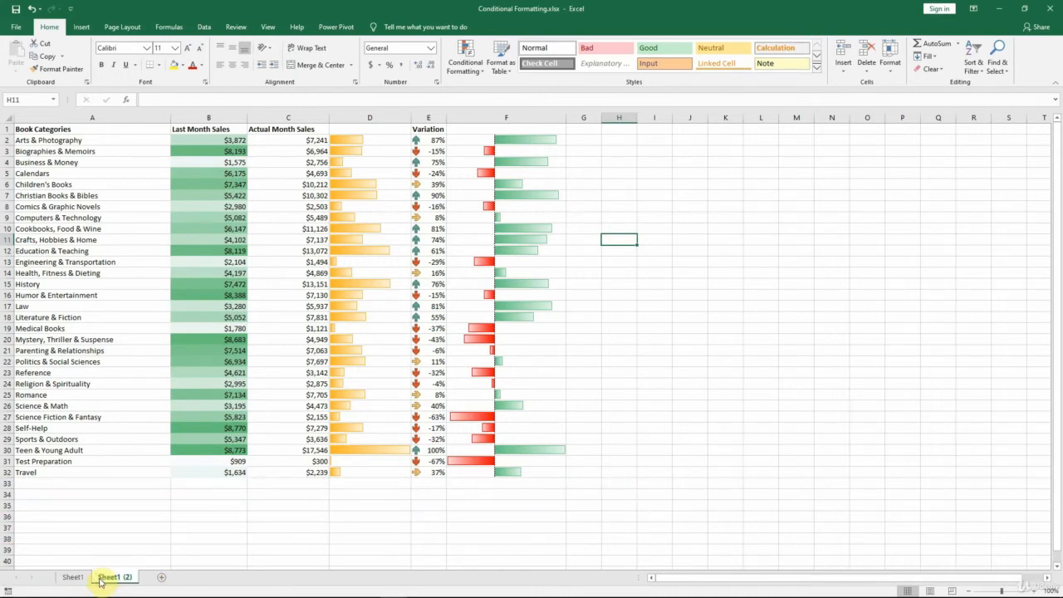
double_click(103, 579)
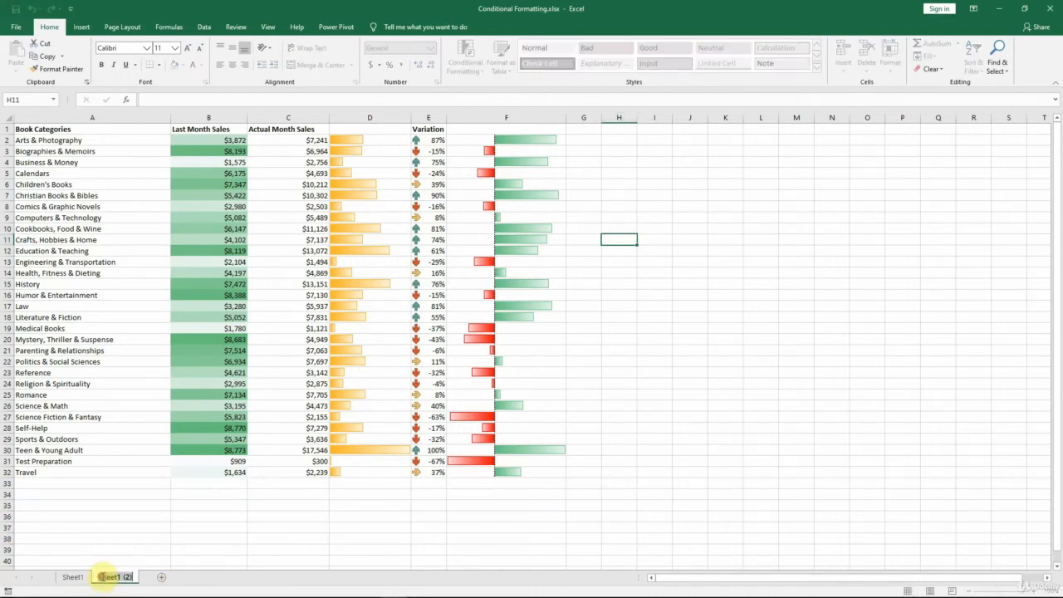
text(Sheet2)
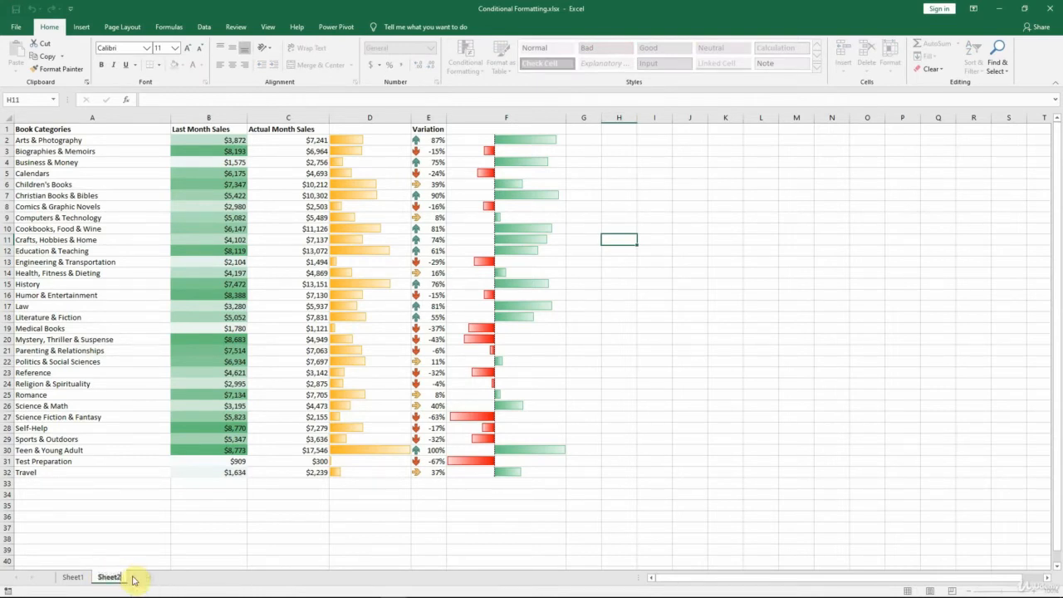
key(Return)
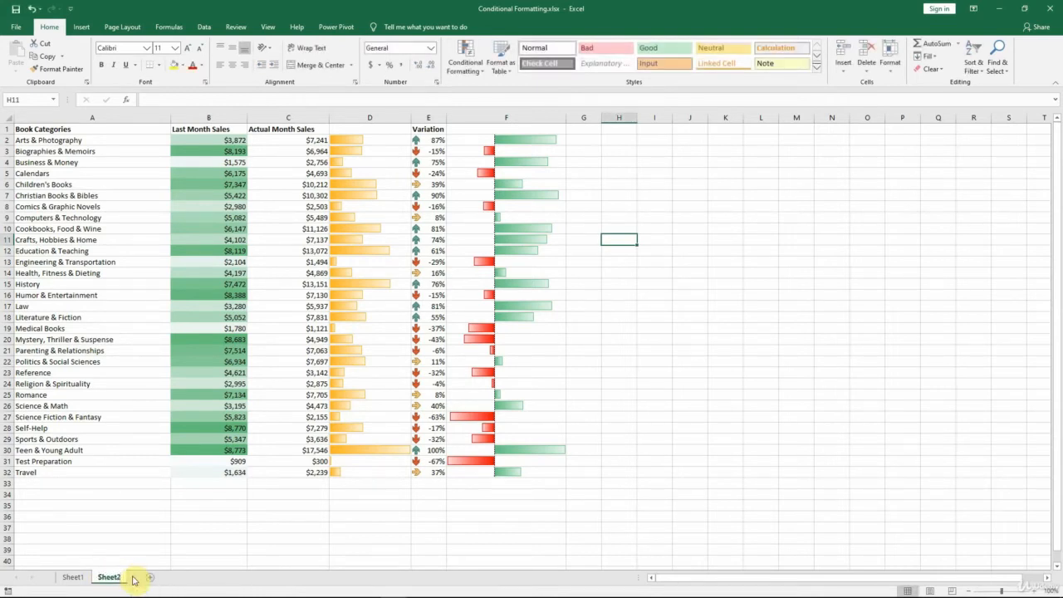
Clear the conditional formatting rules from all of Sheet2.
click(468, 70)
mouse_move(498, 218)
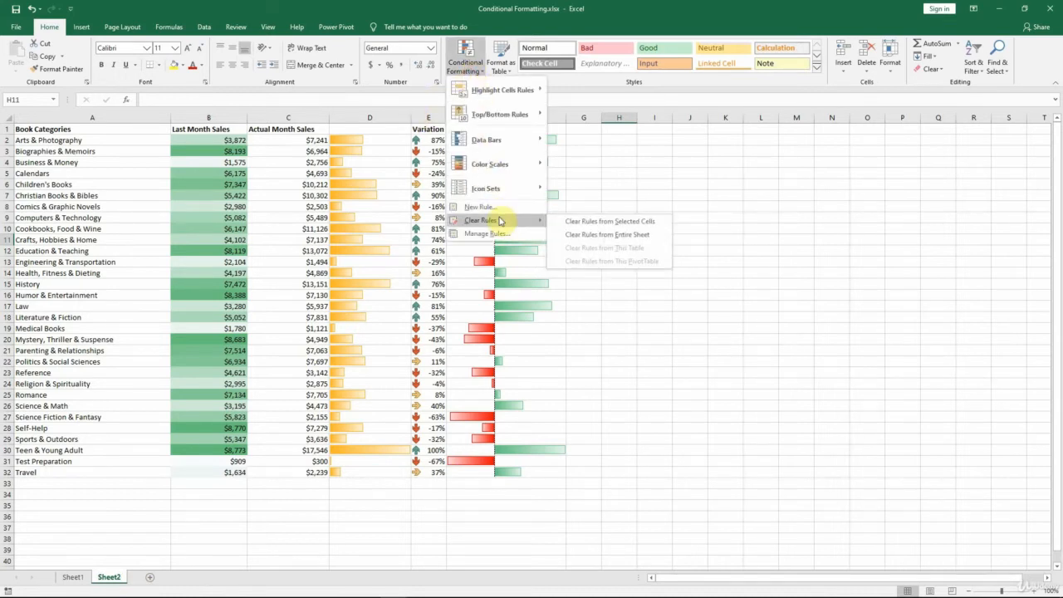
click(651, 241)
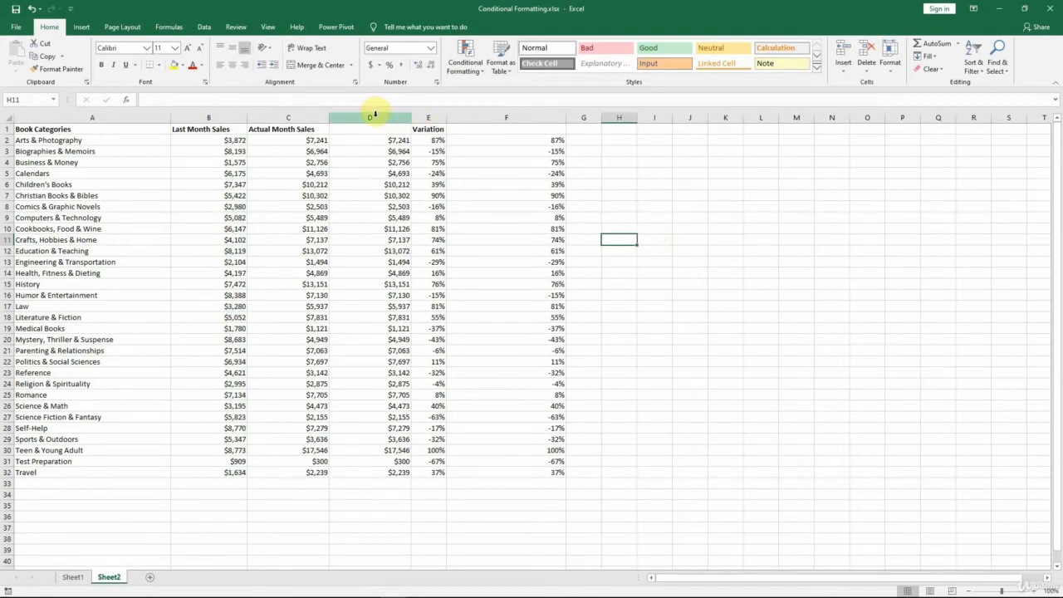
Delete the duplicate value columns D and F from Sheet2 together.
click(373, 116)
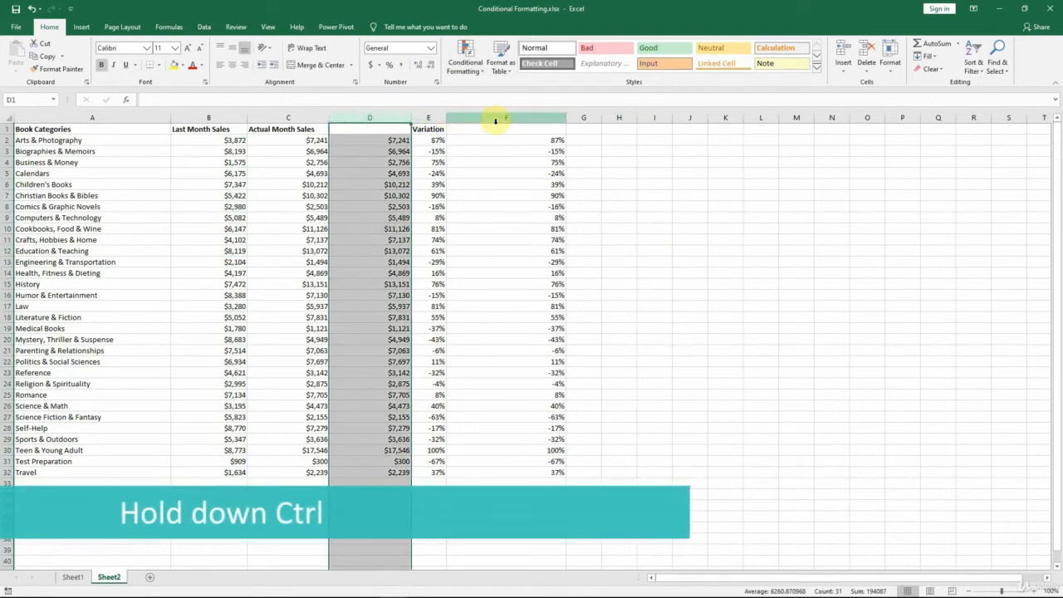
ctrl+click(518, 119)
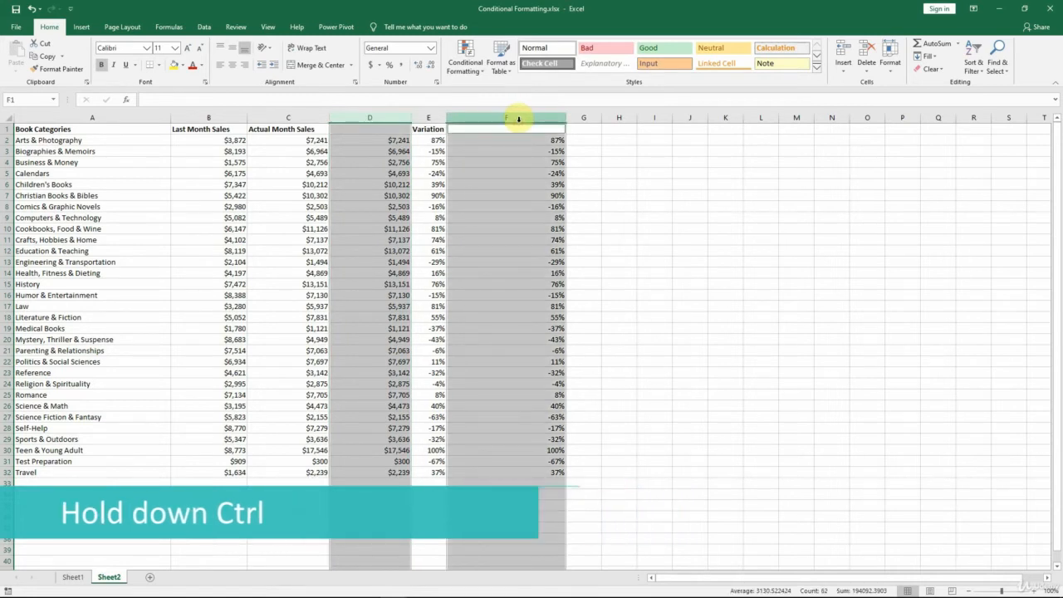
right_click(518, 119)
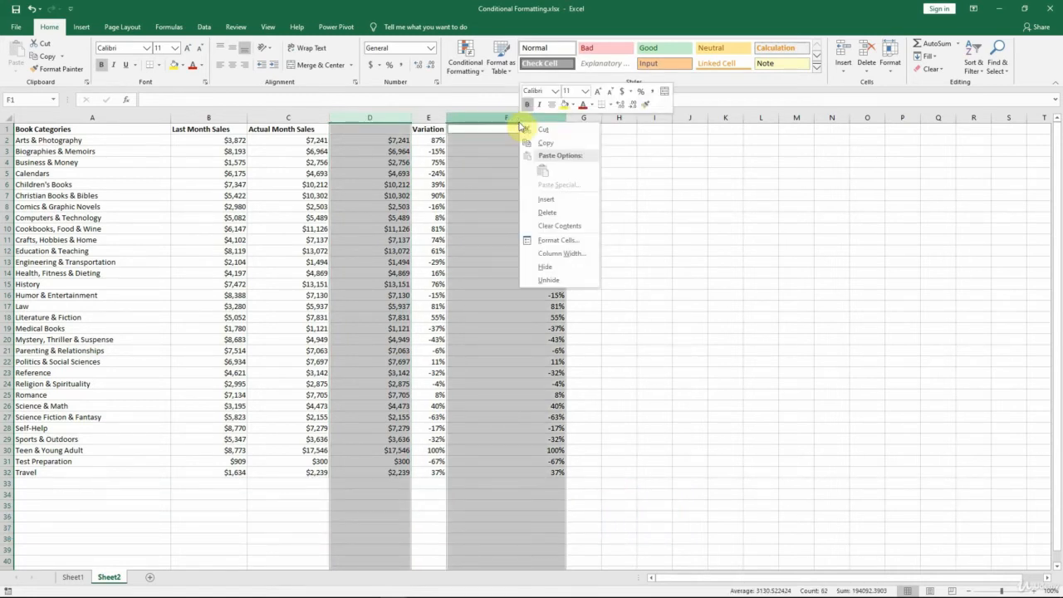
click(547, 213)
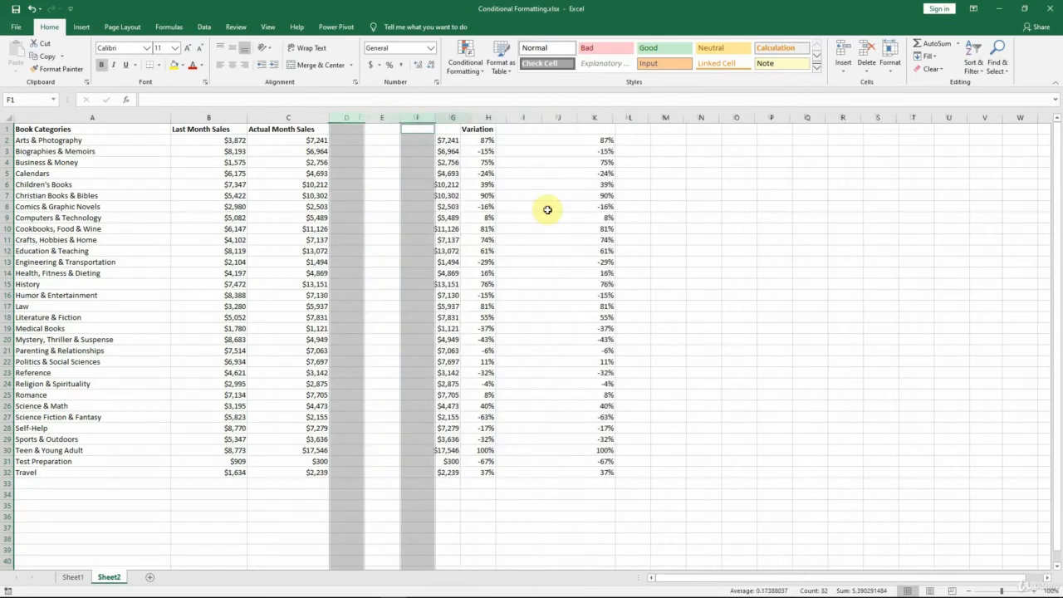
click(460, 191)
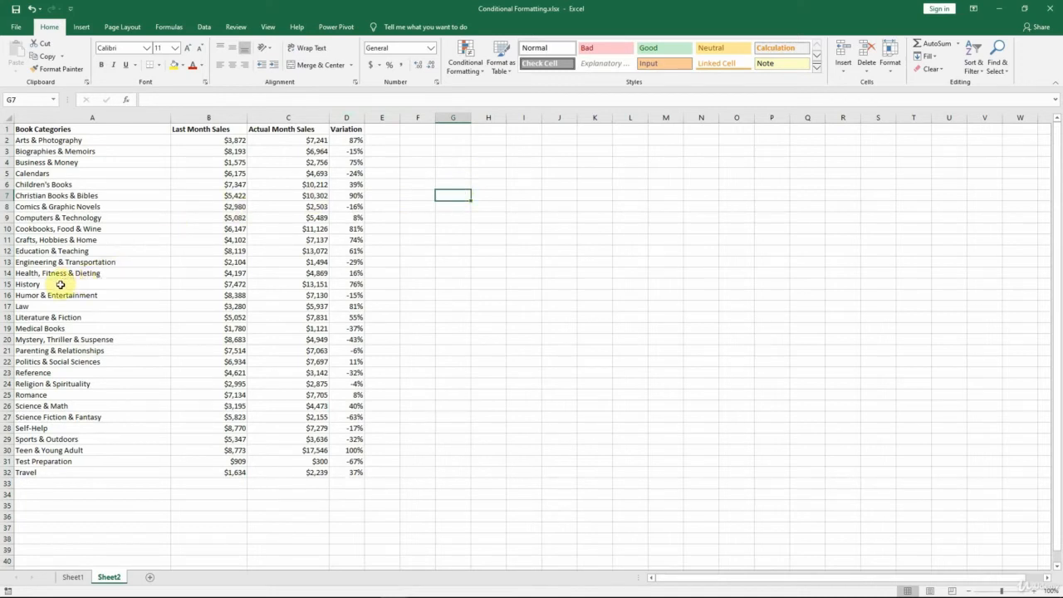
drag(61, 284, 357, 284)
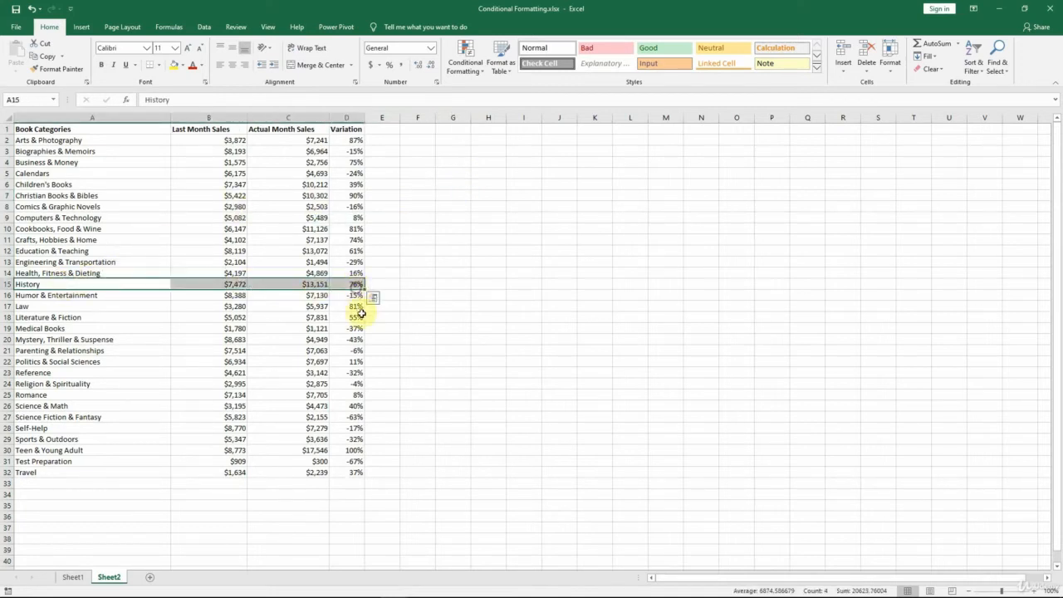
click(470, 58)
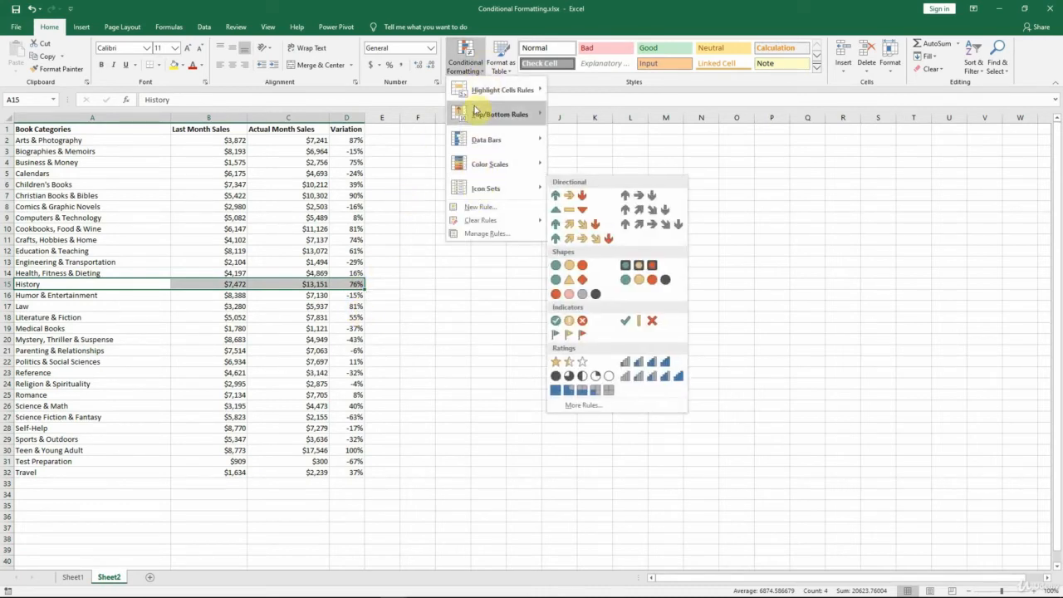
mouse_move(475, 90)
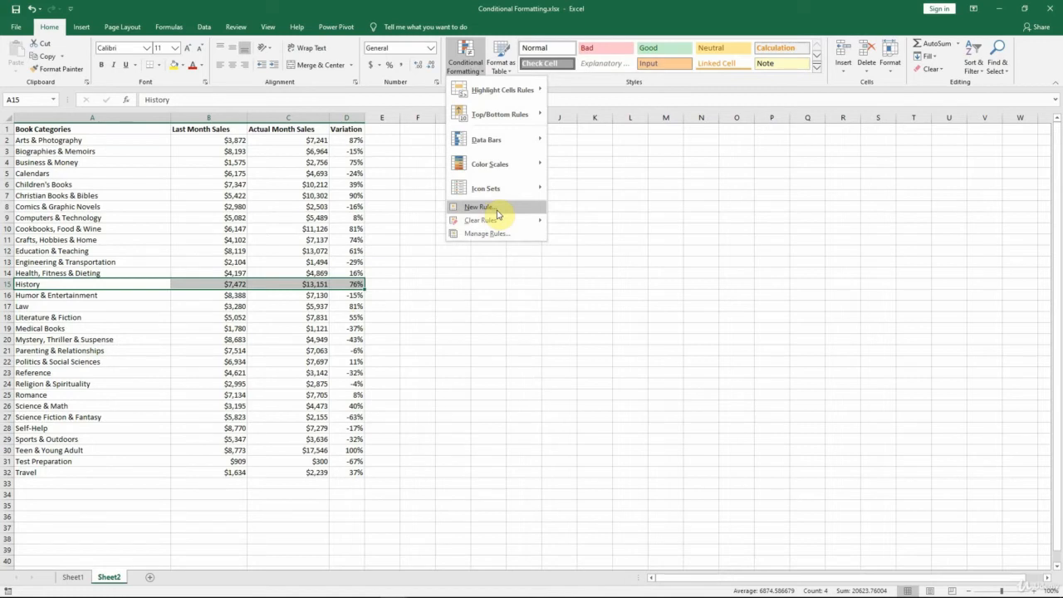
click(56, 140)
Start a new conditional formatting rule for A2:D32 that uses a formula to determine which cells to format.
click(56, 139)
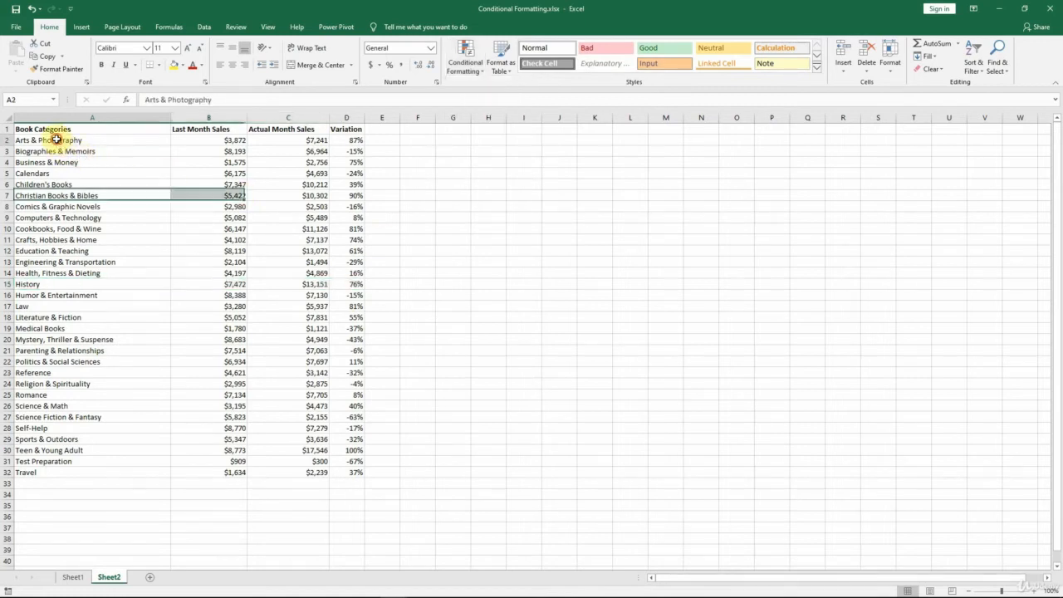
drag(55, 139, 349, 469)
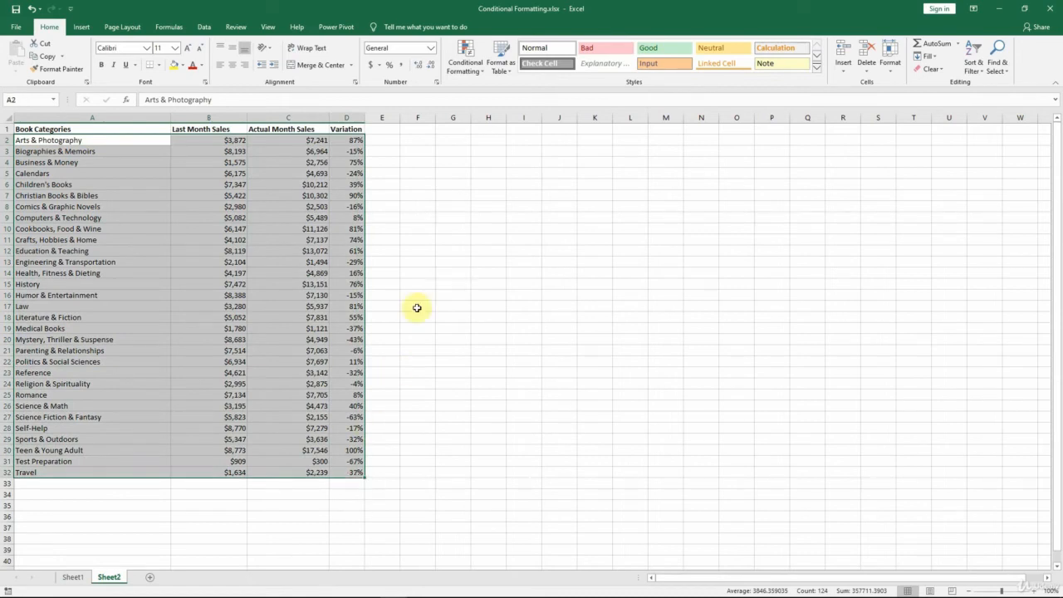
click(466, 61)
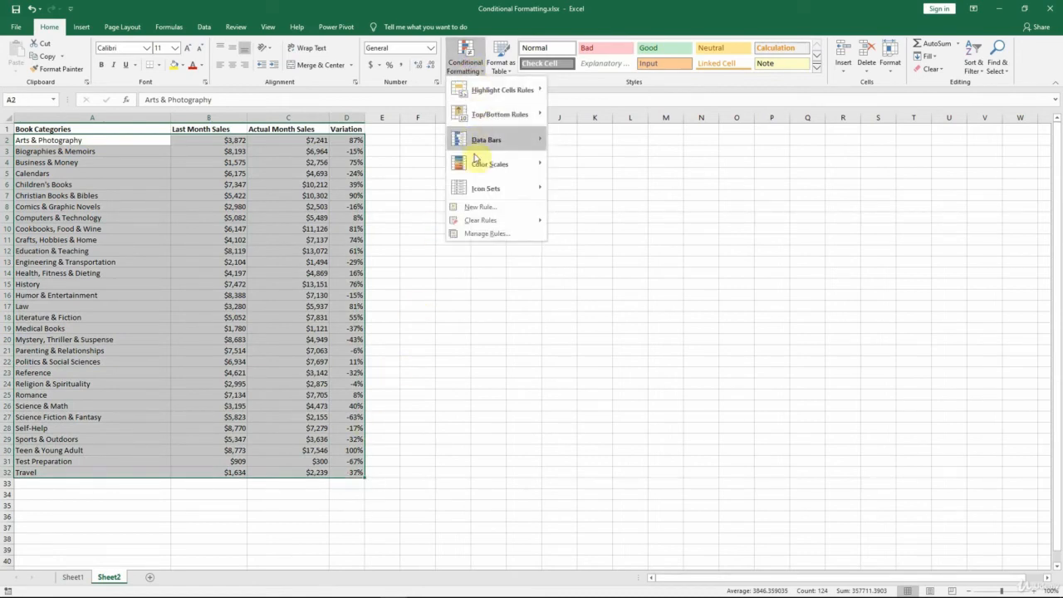
click(497, 212)
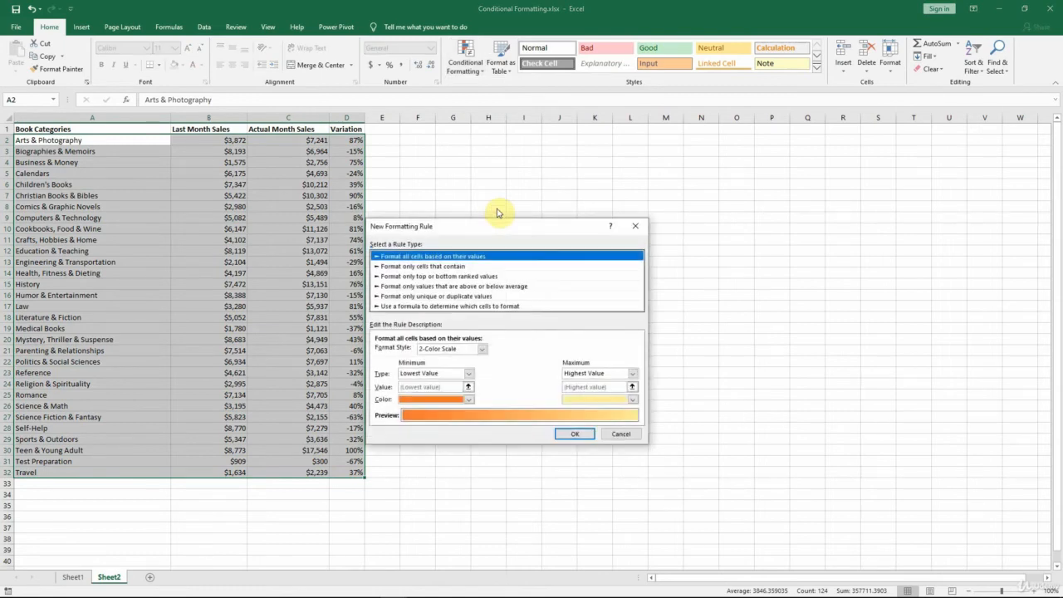
click(383, 306)
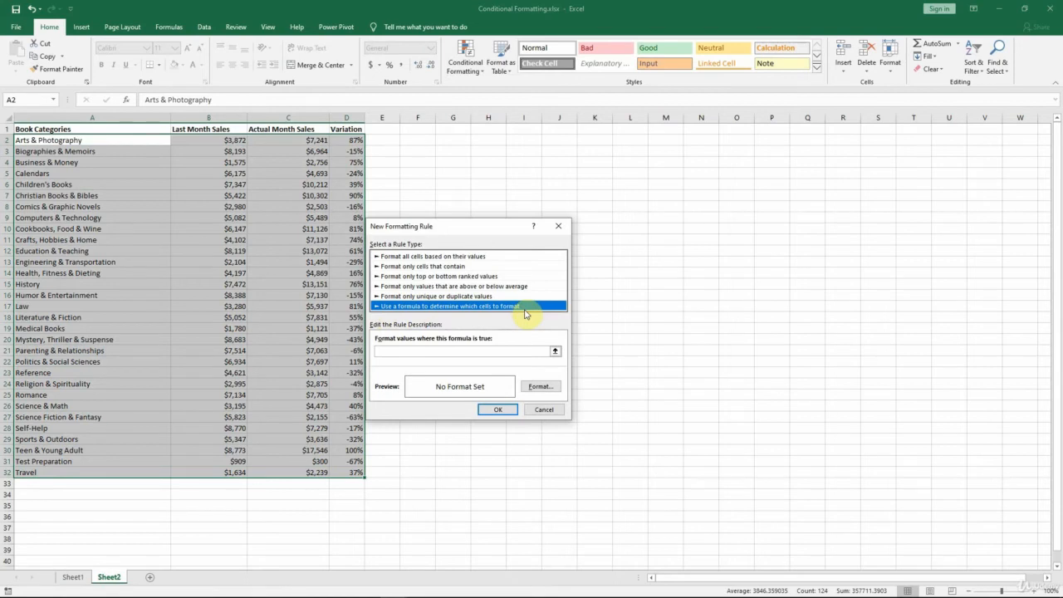
click(387, 352)
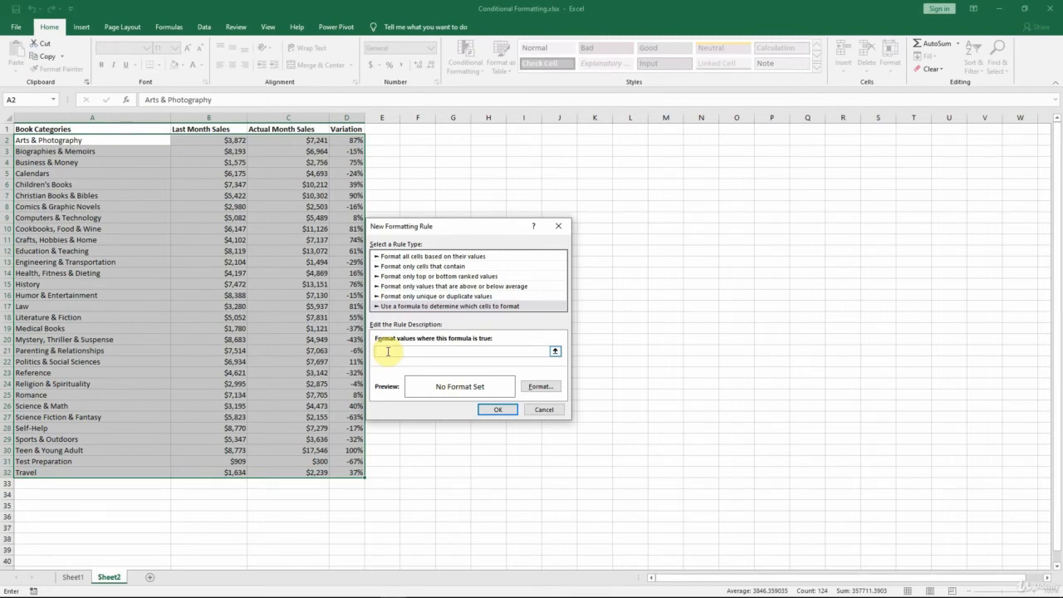
Give the new rule's format a light green background fill.
click(539, 386)
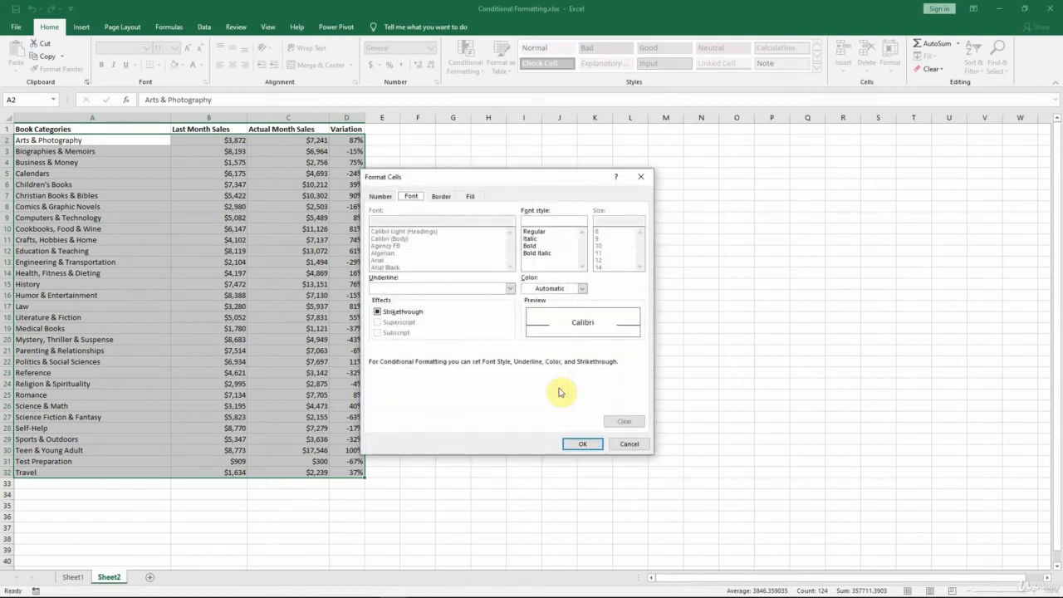
click(473, 199)
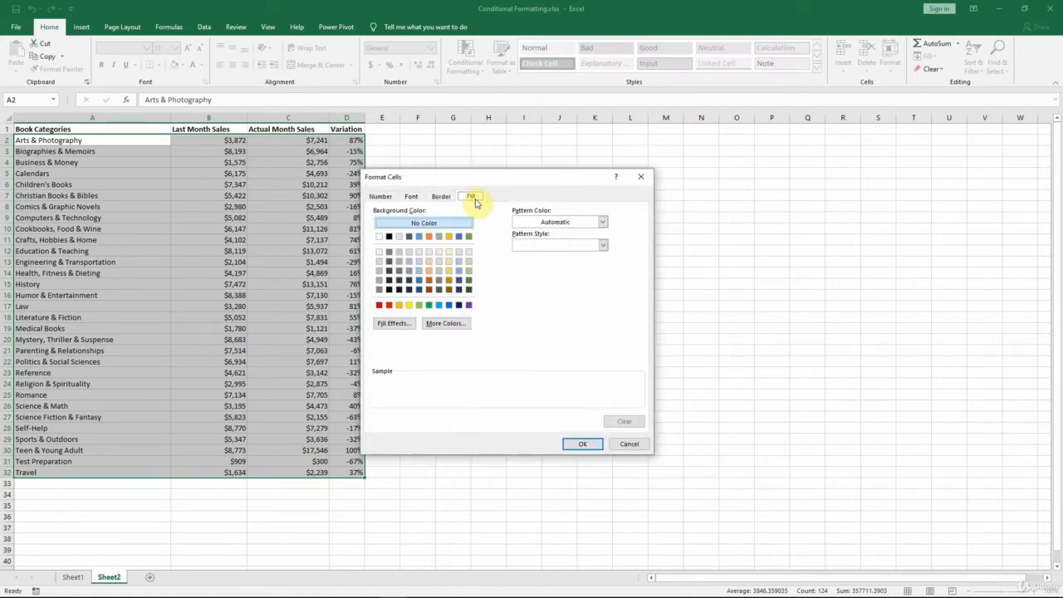
click(420, 306)
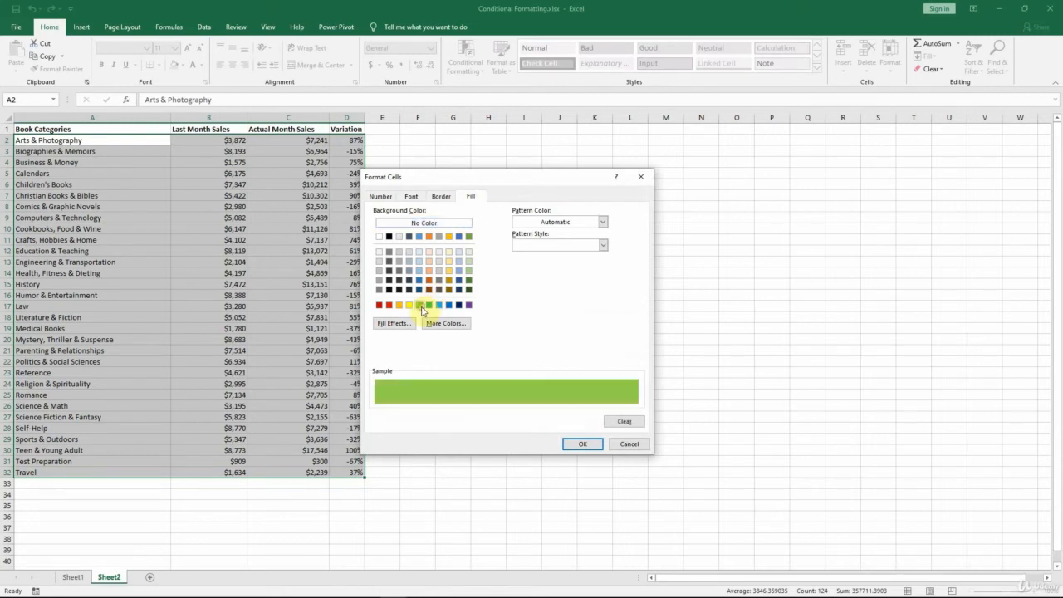
click(586, 445)
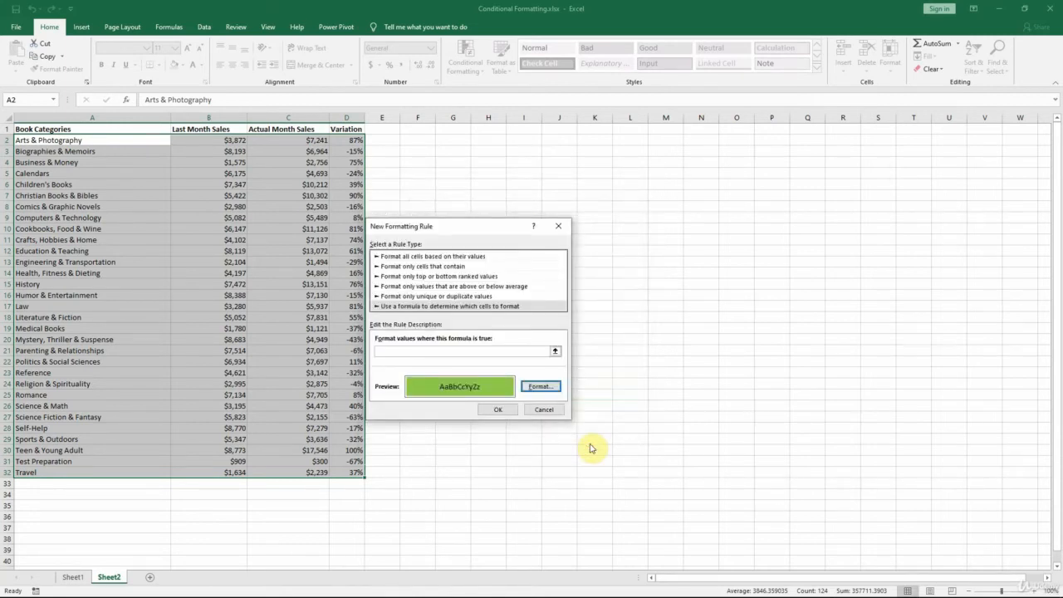
Enter =$C2>10000 as the new rule's formula.
click(385, 353)
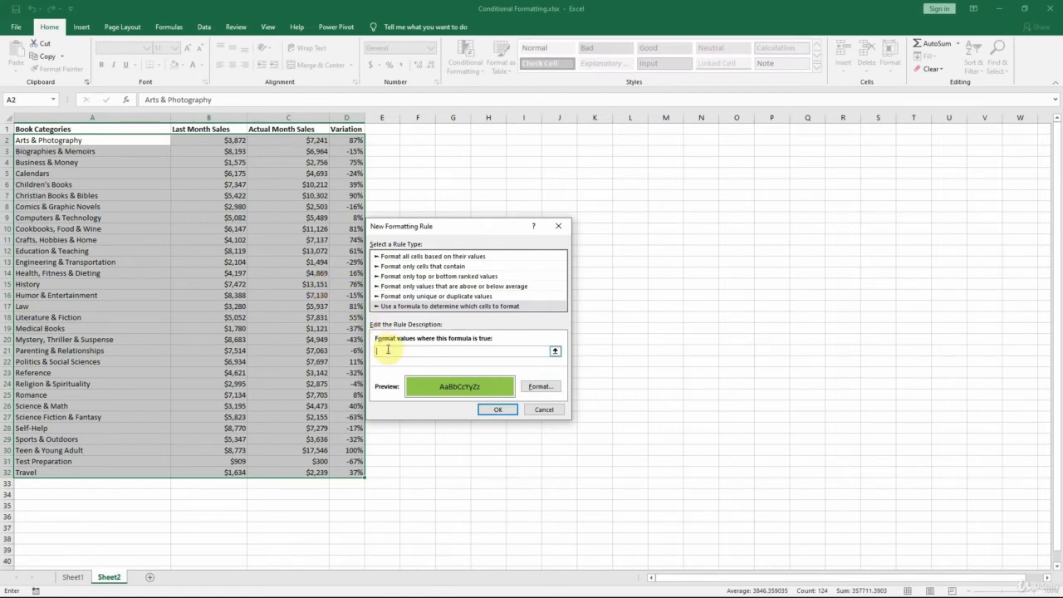
text(=)
text($C)
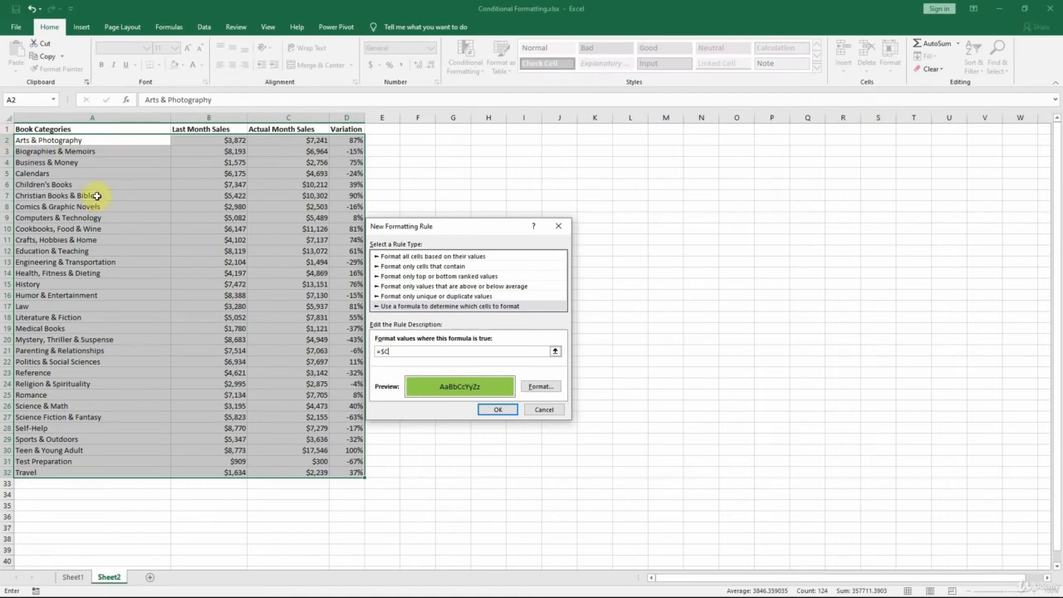
text(2)
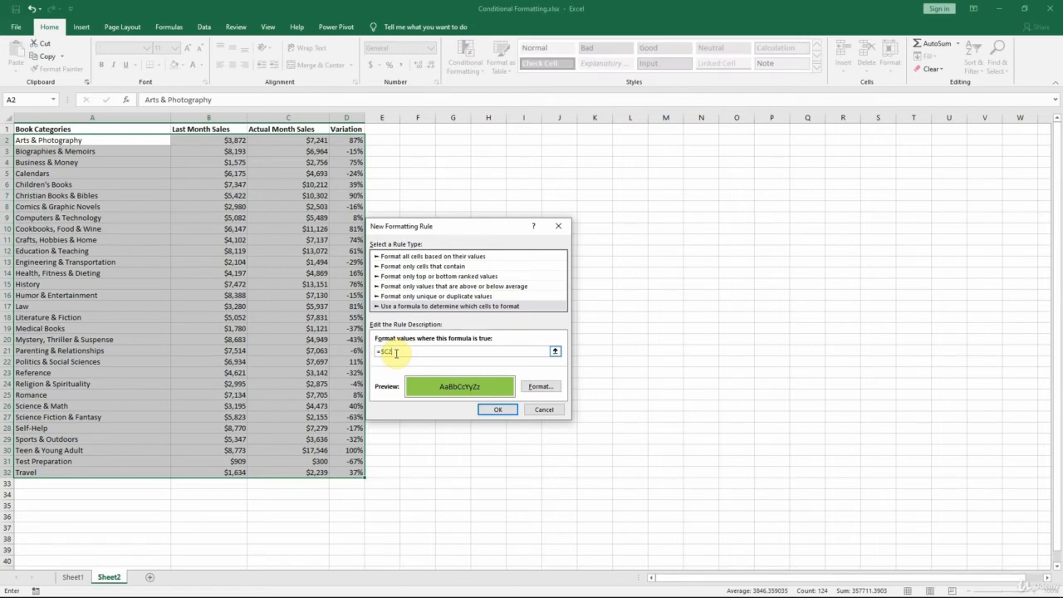
text(>10000)
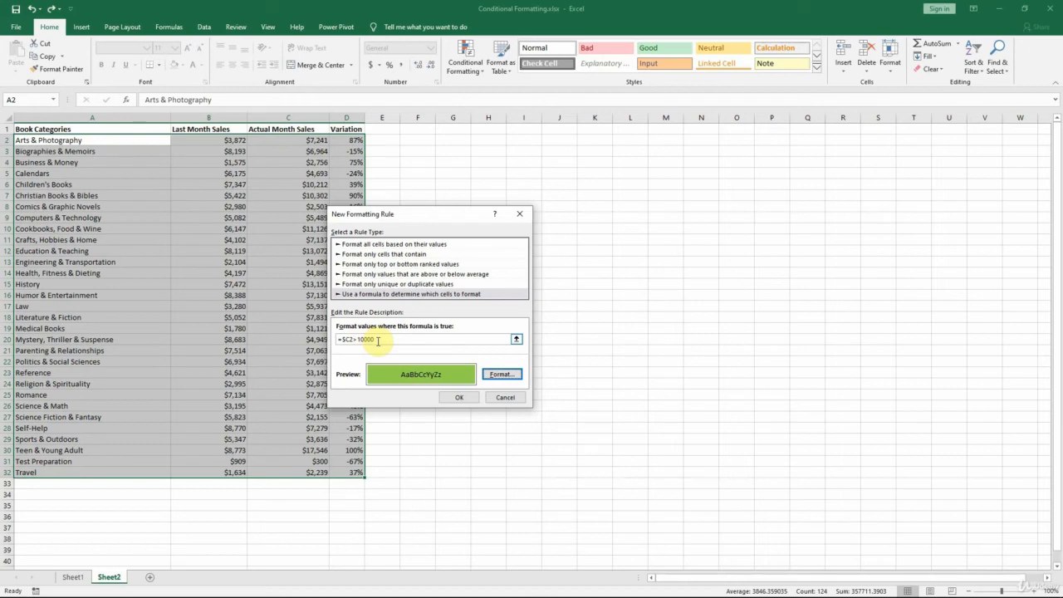
Apply the finished =$C2>10000 formatting rule to A2:D32 and deselect the table.
click(472, 402)
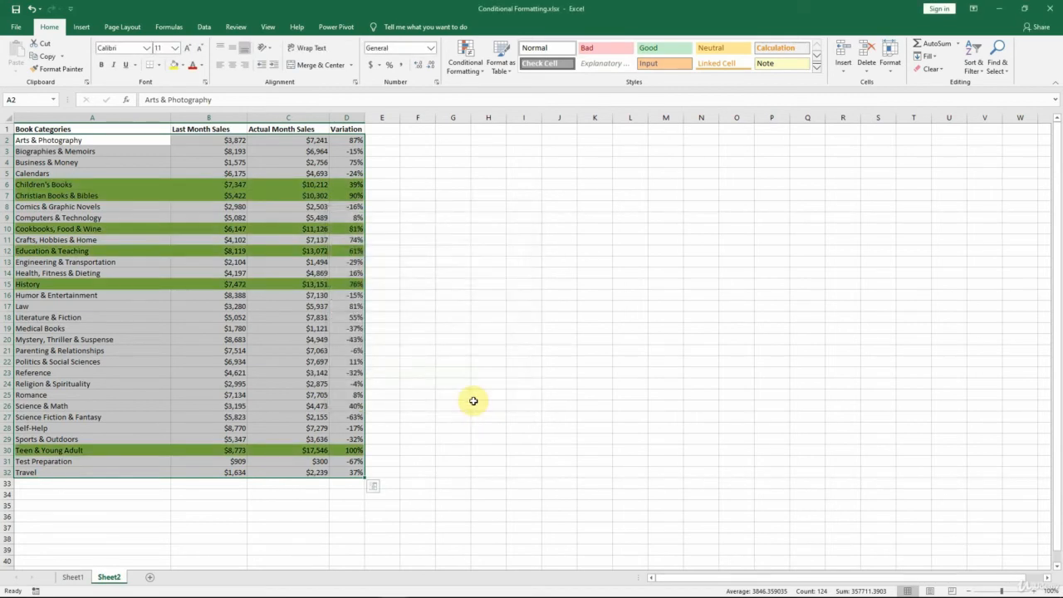
click(419, 312)
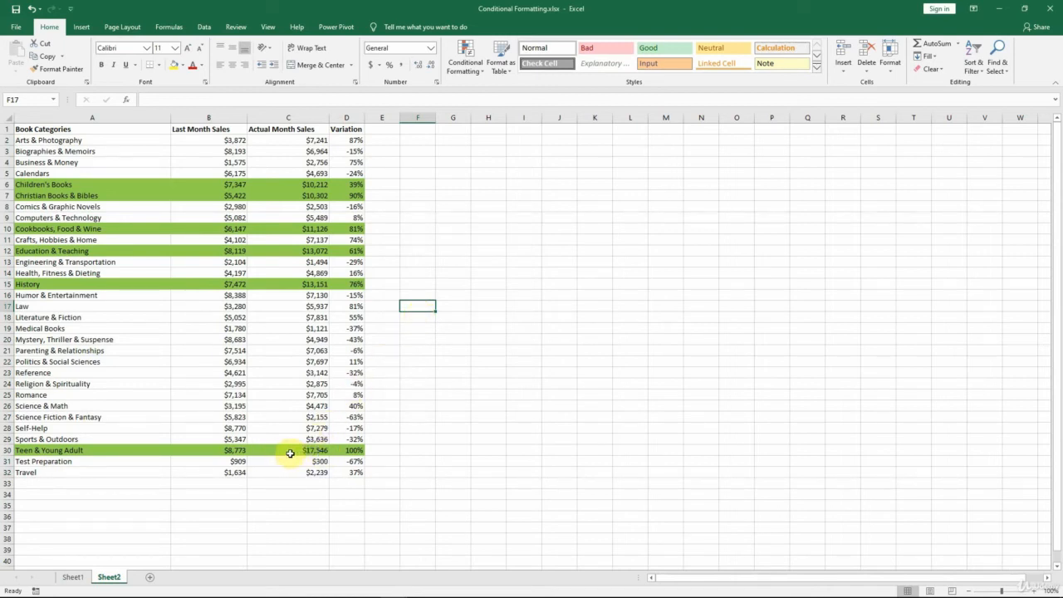
Start another conditional formatting rule for A2:D32 that uses a formula to determine which cells to format.
drag(75, 138, 351, 472)
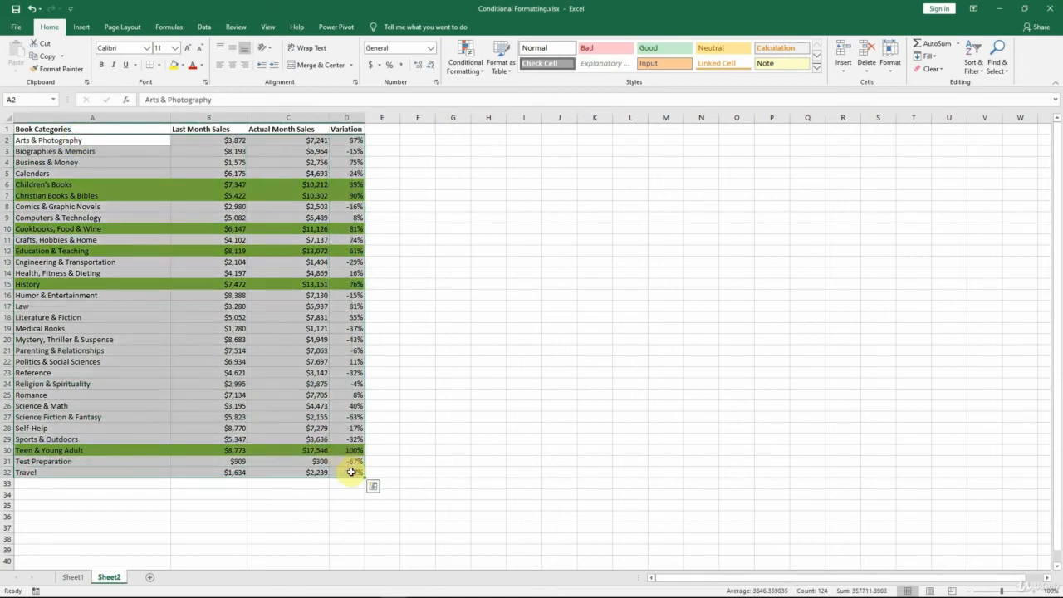
click(464, 60)
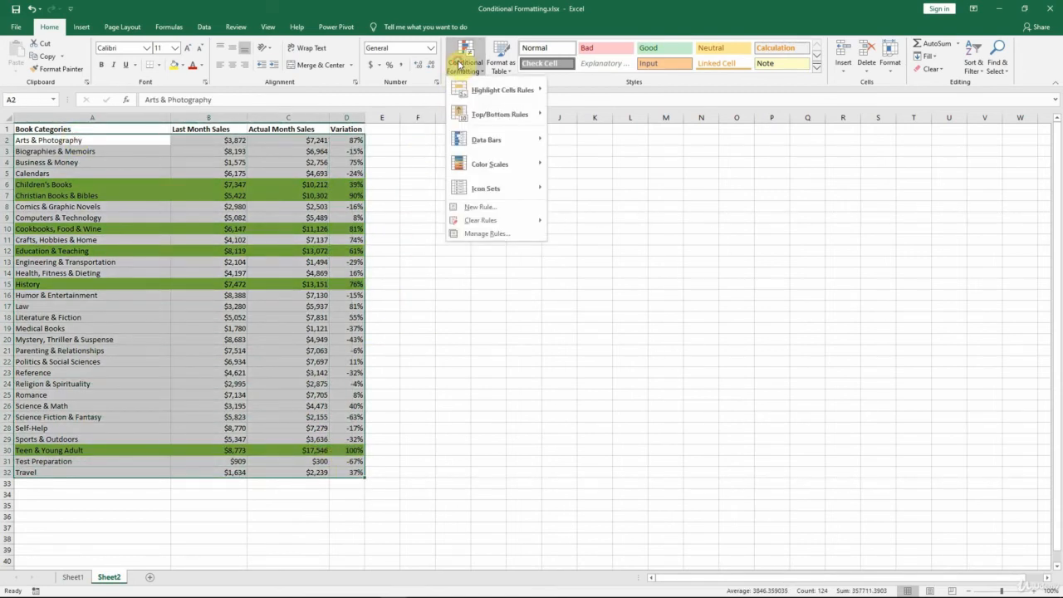
click(482, 207)
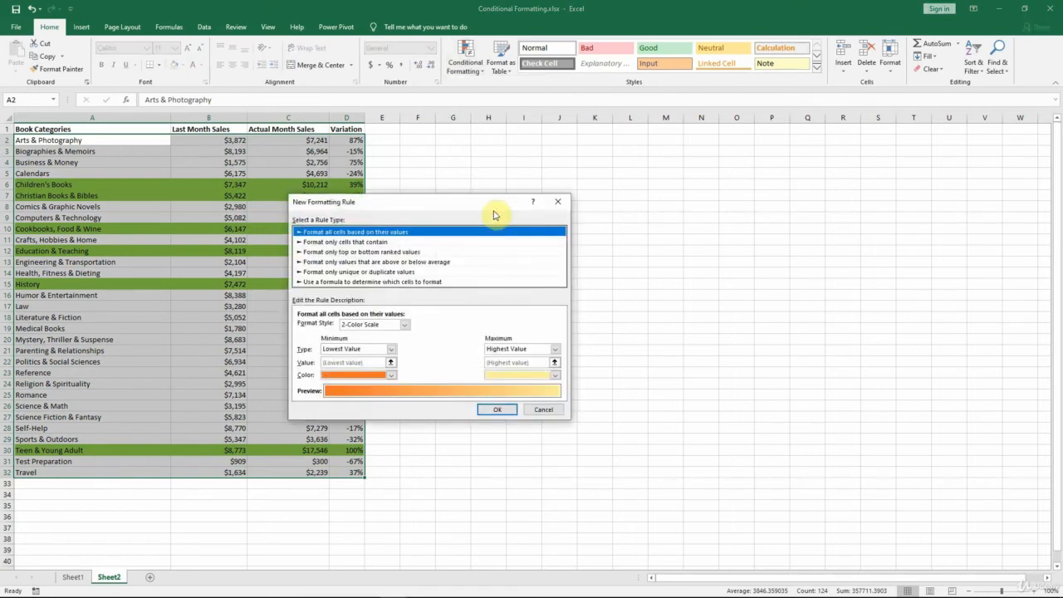
click(315, 282)
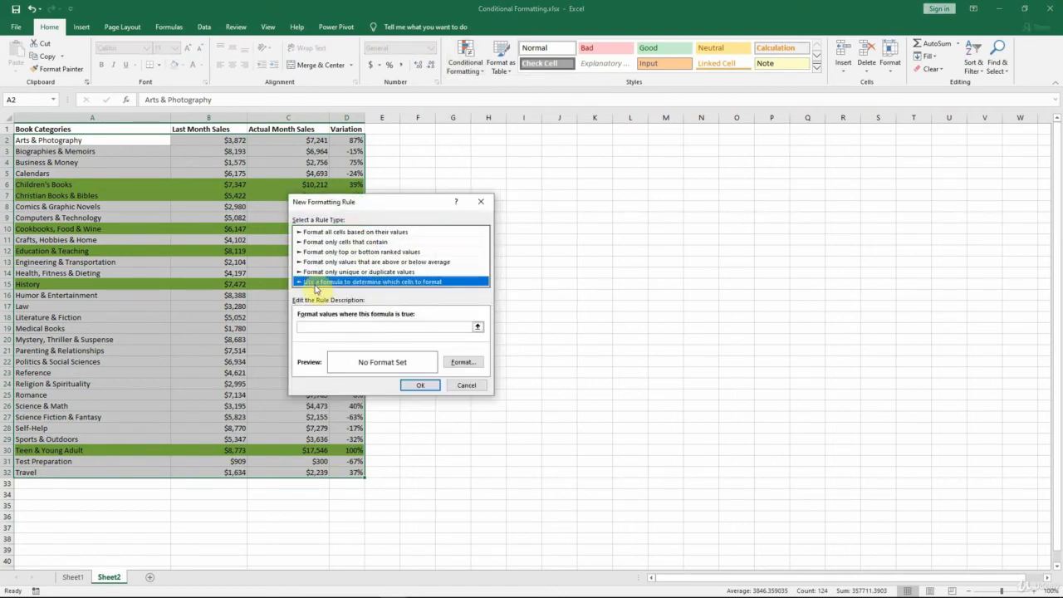
Give the second rule's format an orange background fill and a white font color.
click(474, 367)
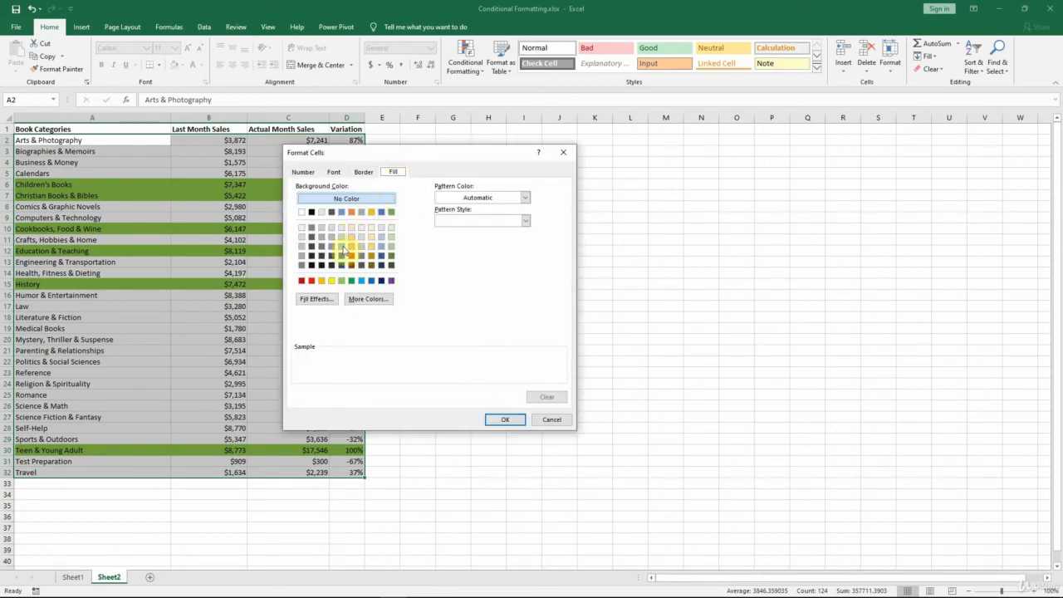
click(322, 282)
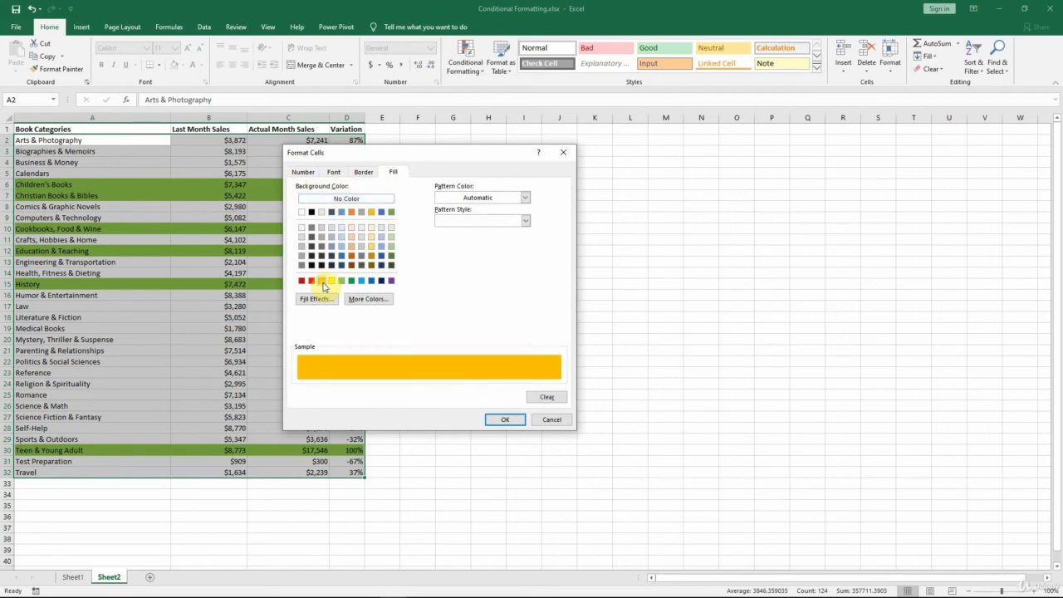
click(341, 171)
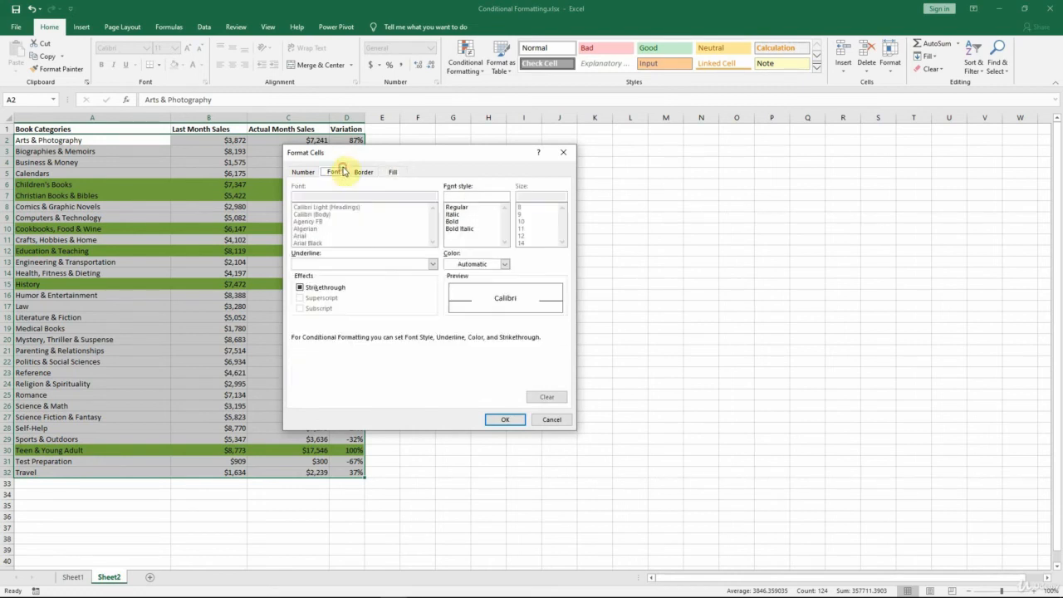
click(504, 264)
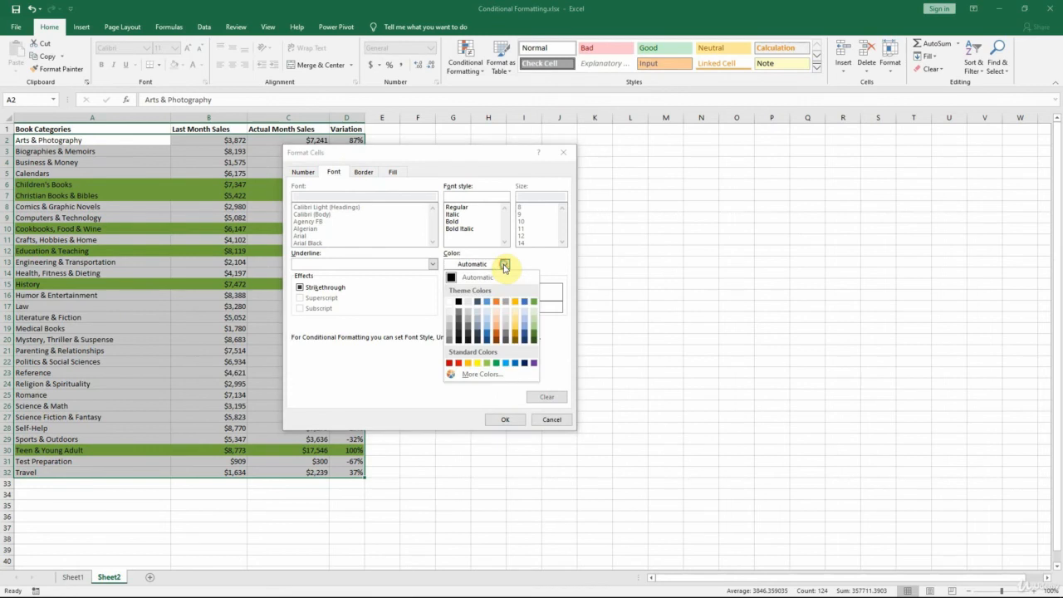
click(449, 302)
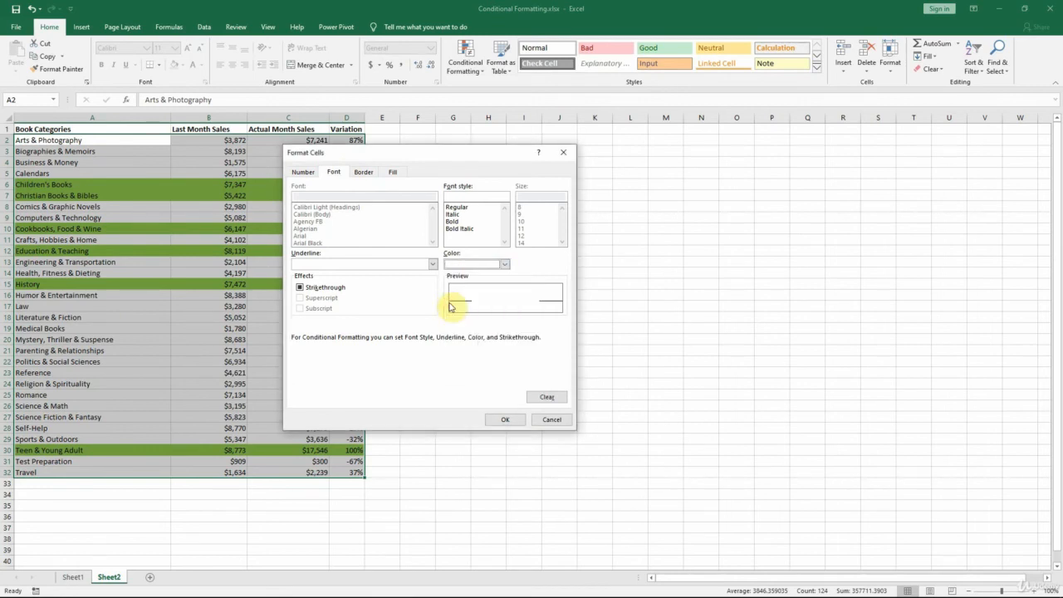
click(508, 420)
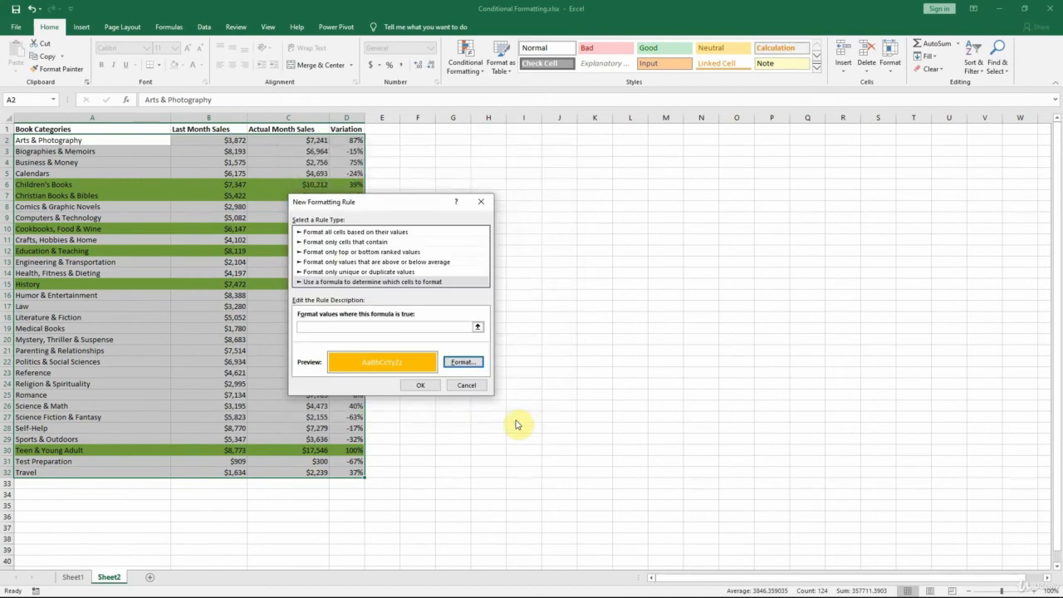
Enter =$C2=MAX($C$2:$C$32) as the second rule's formula and apply the rule to the table.
click(312, 325)
text(=)
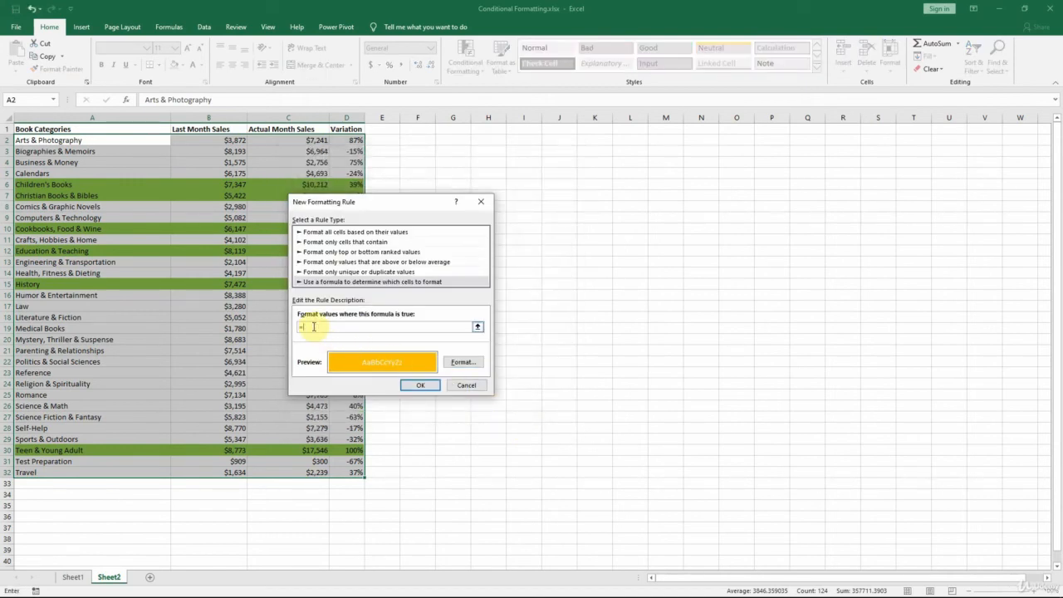
text($D)
text(2)
text(=MAX()
drag(284, 139, 284, 473)
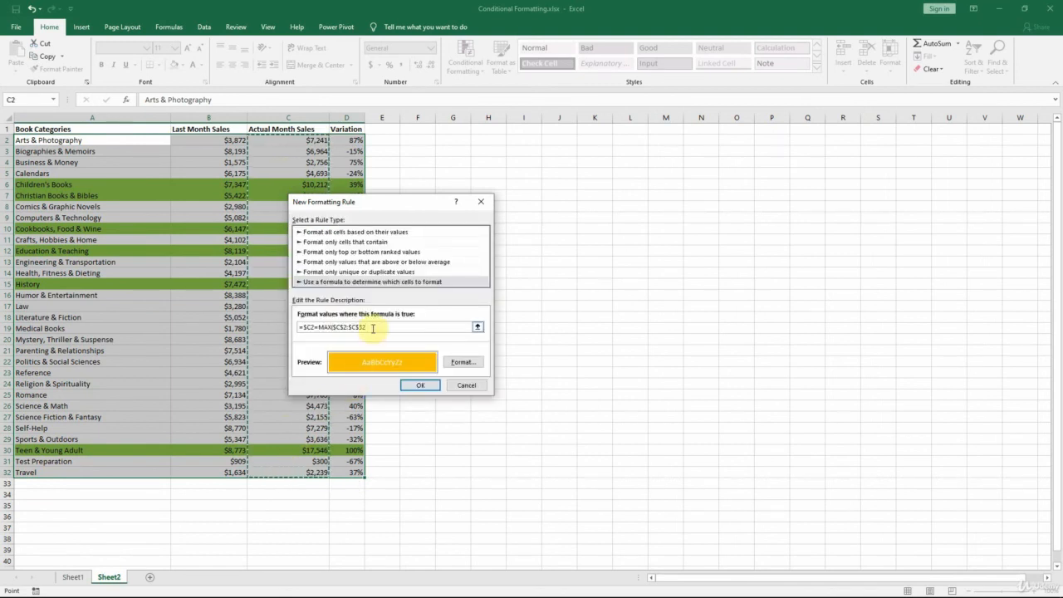
text())
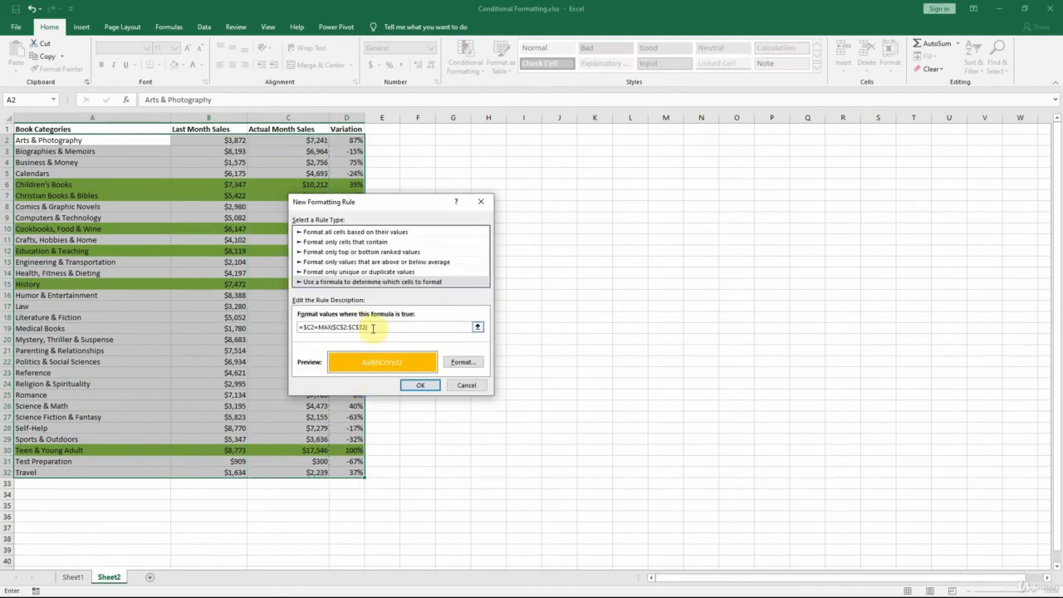
click(433, 382)
click(434, 383)
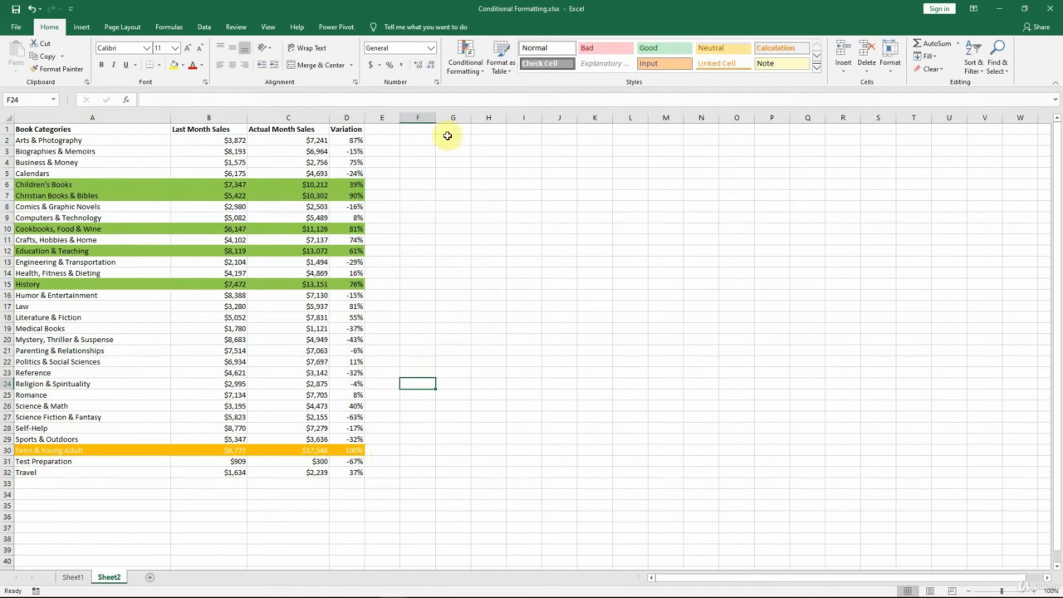
Among this worksheet's rules, move the orange MAX rule below the =$C2>10000 rule, apply the order, and undo the change.
click(467, 66)
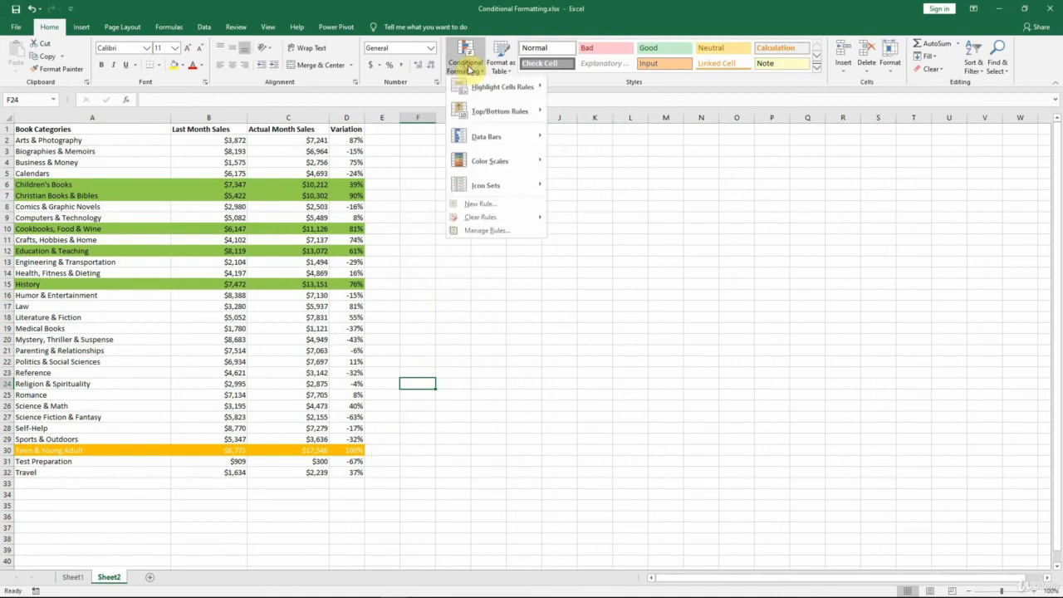
click(470, 233)
click(384, 238)
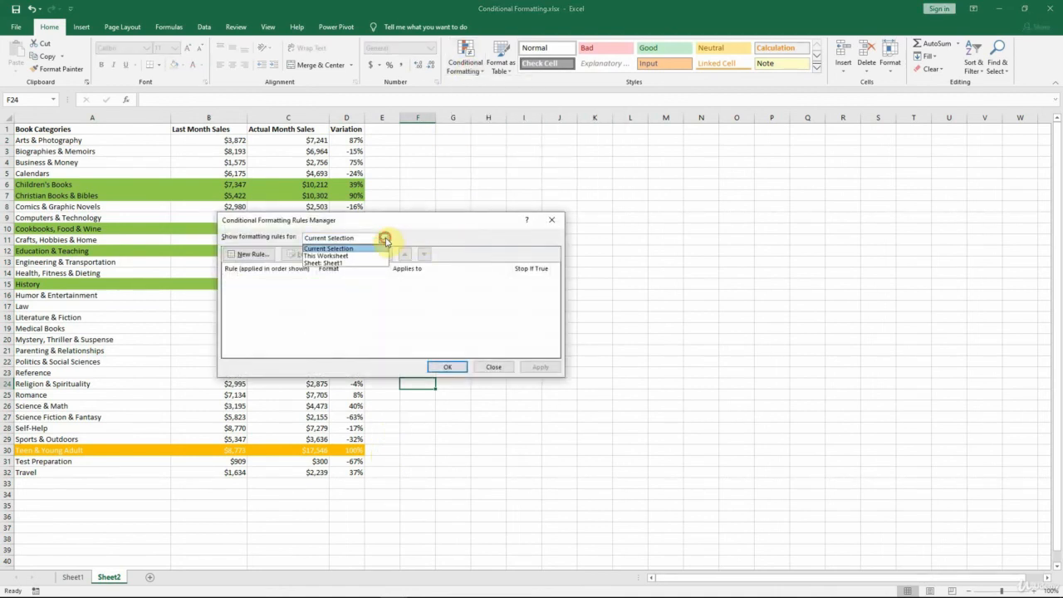
click(378, 255)
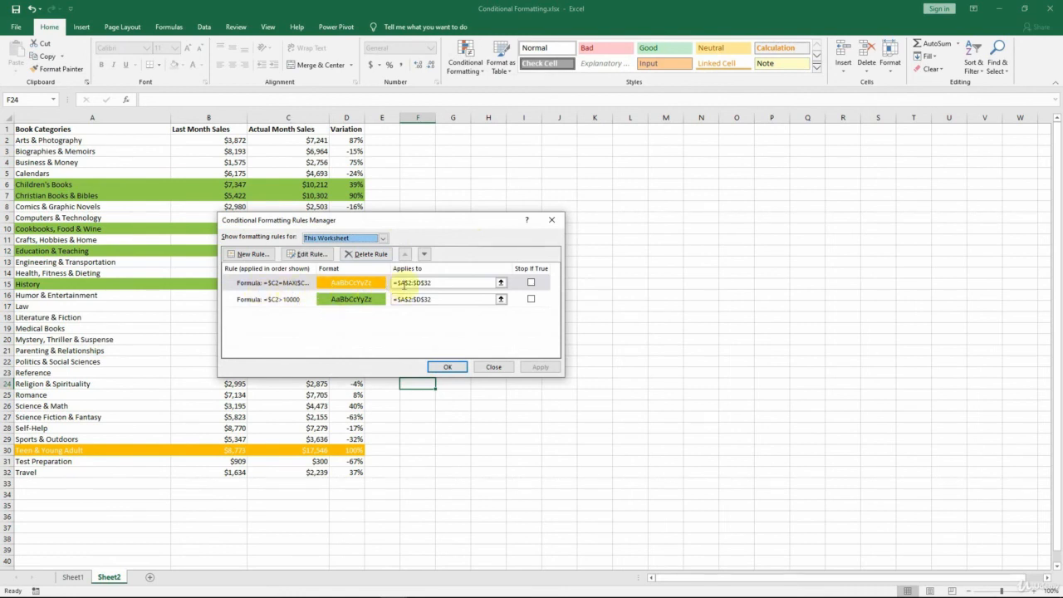
click(299, 283)
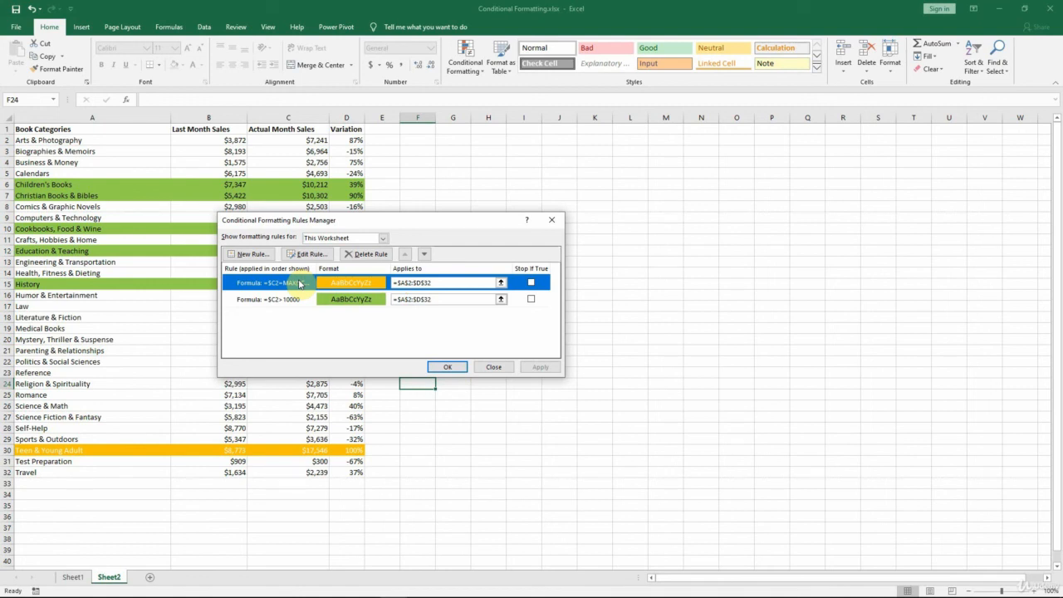
click(424, 260)
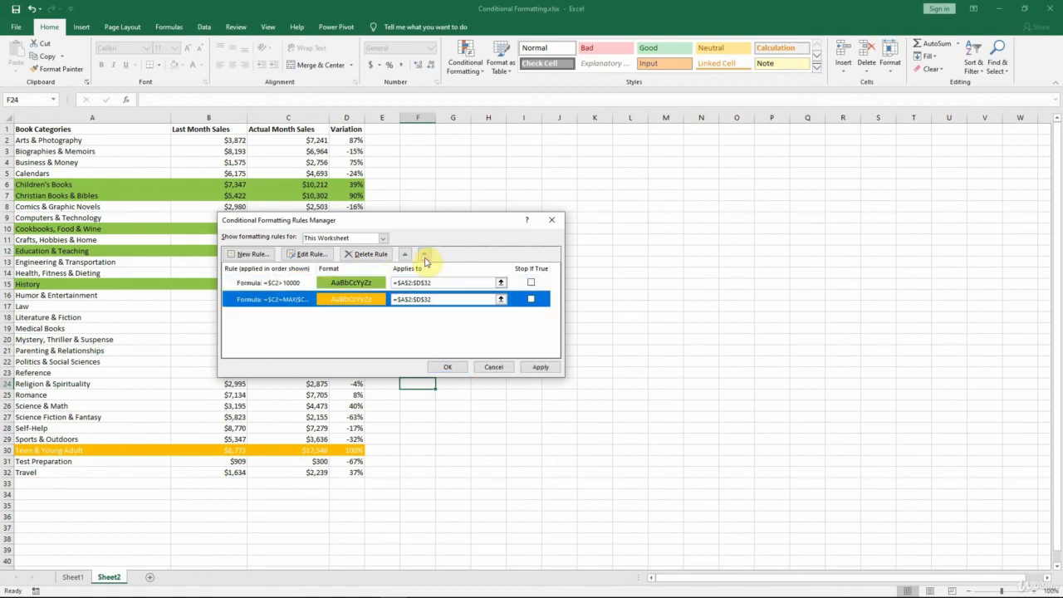
click(457, 370)
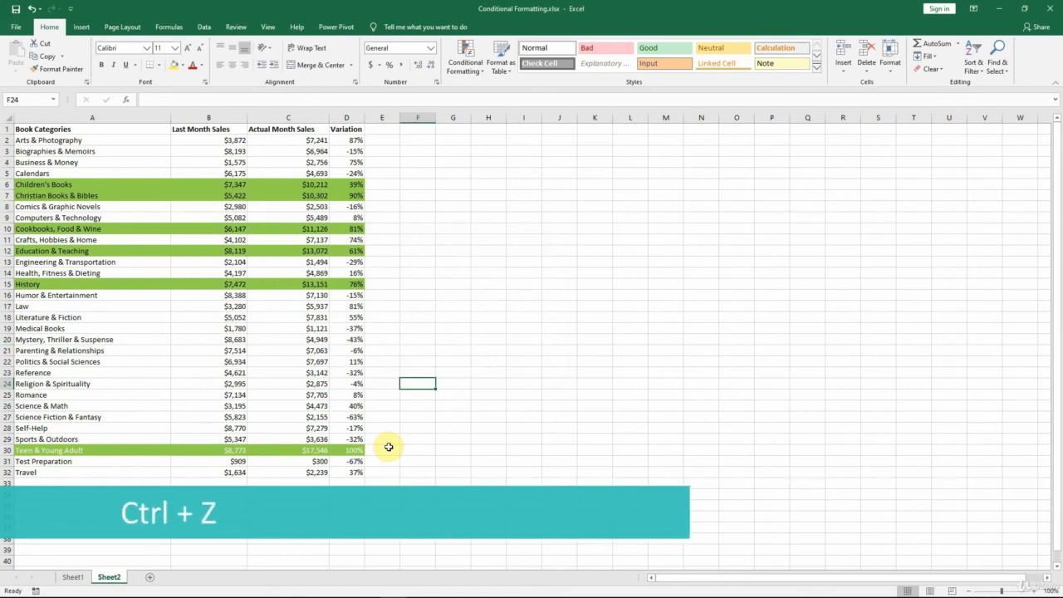
key(ctrl+z)
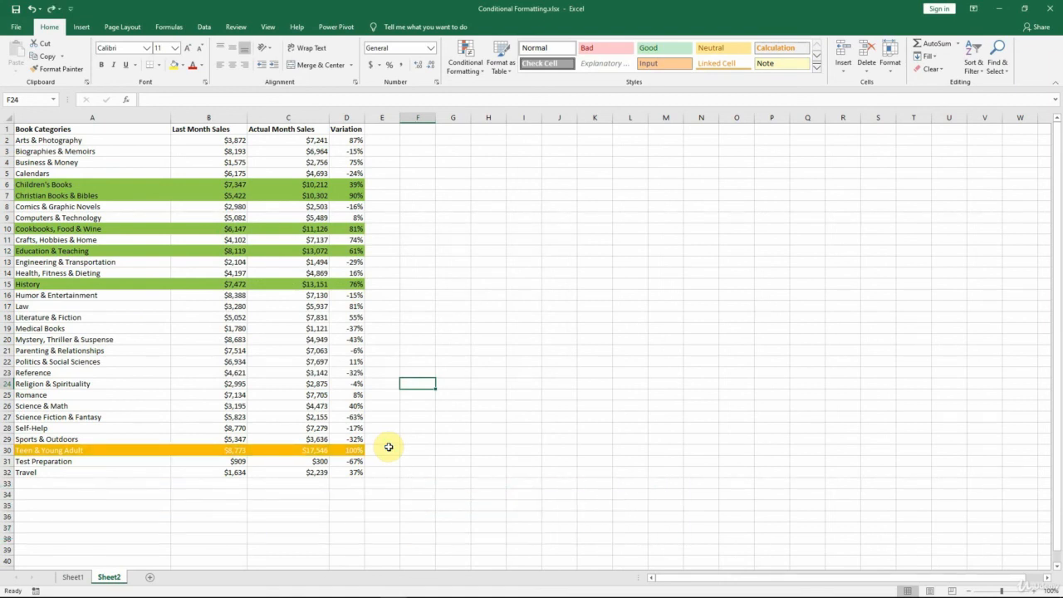